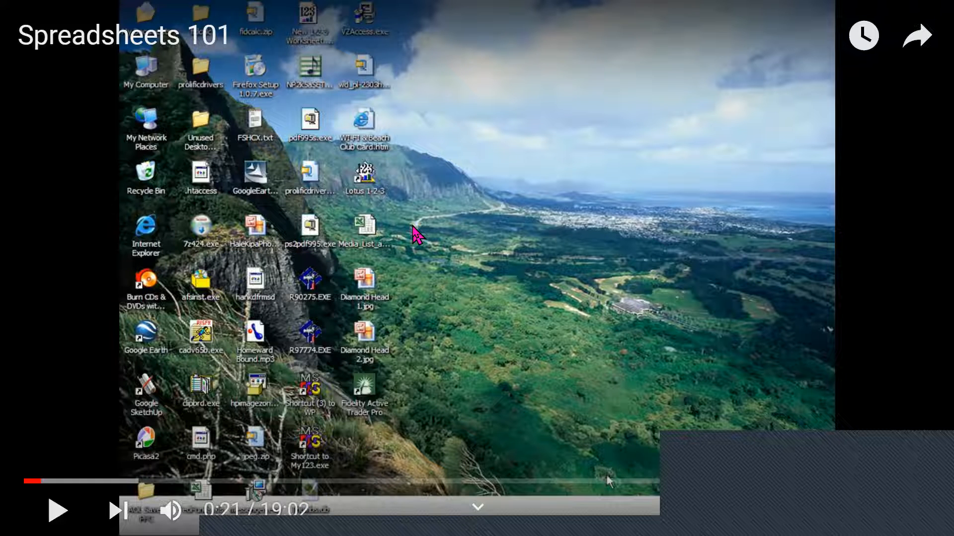
left_click(382, 316)
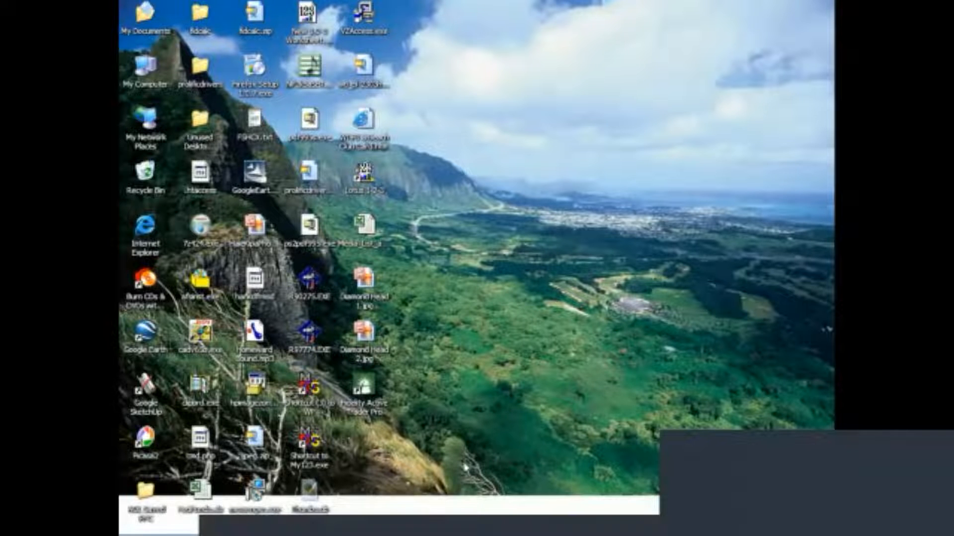
mouse_move(457, 502)
left_click(921, 299)
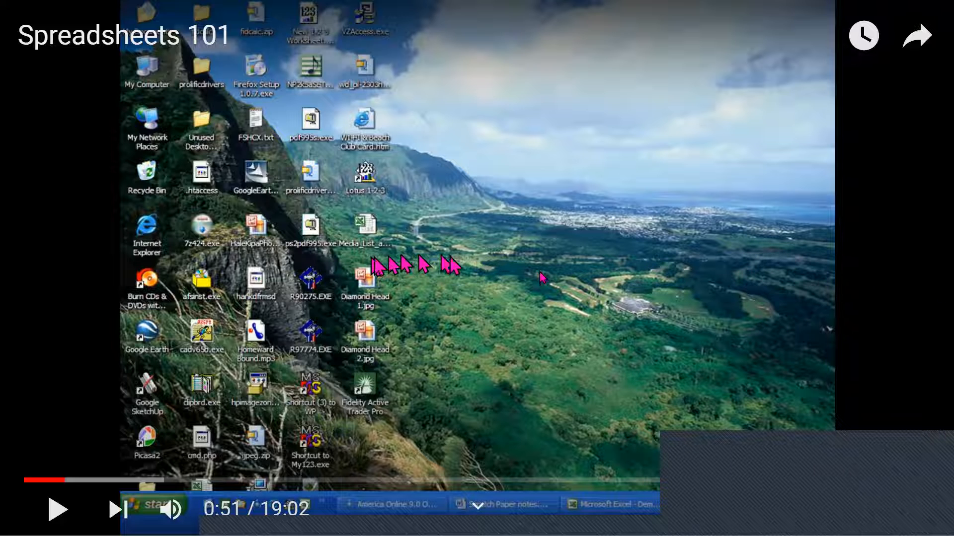
key("space")
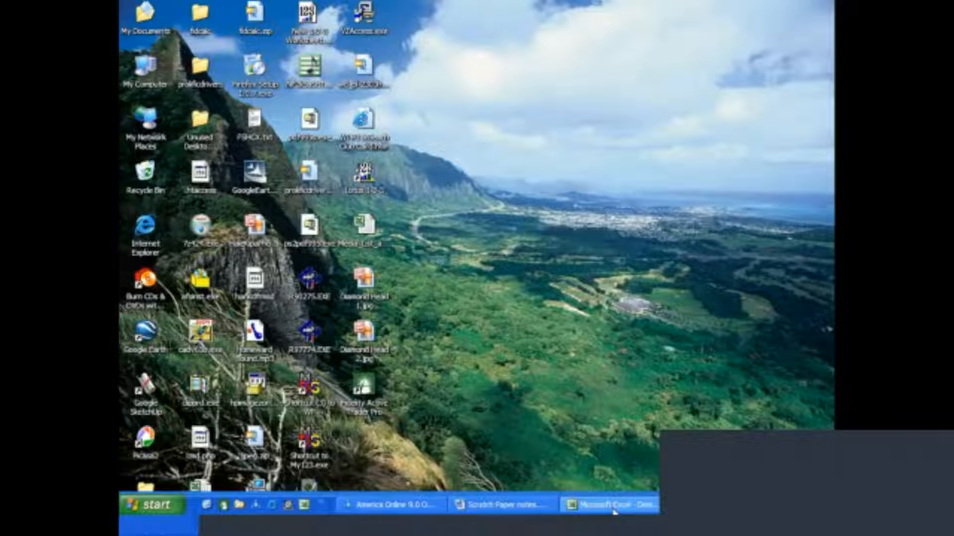
Bring up the Demo Excel Checkbook workbook and open a separate blank workbook without its Getting Started pane.
left_click(614, 506)
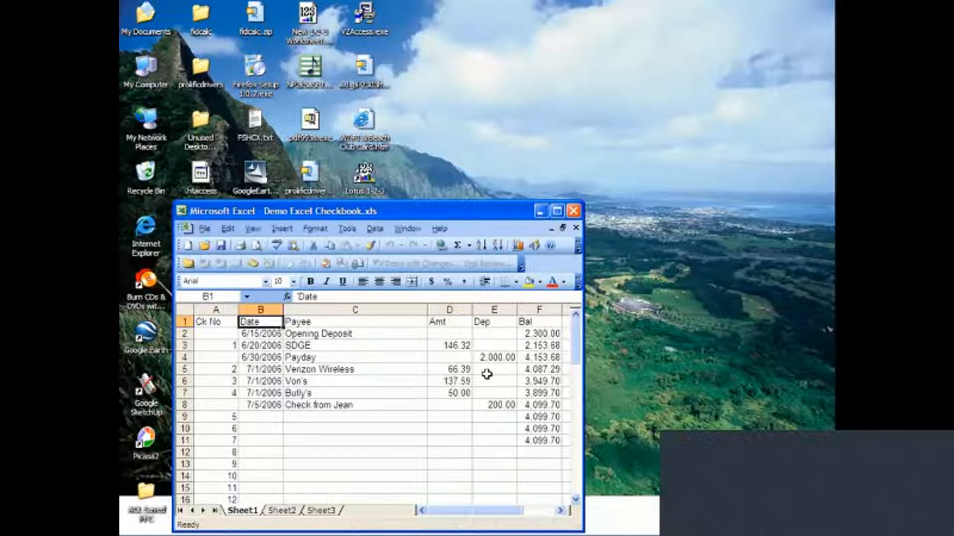
mouse_move(303, 534)
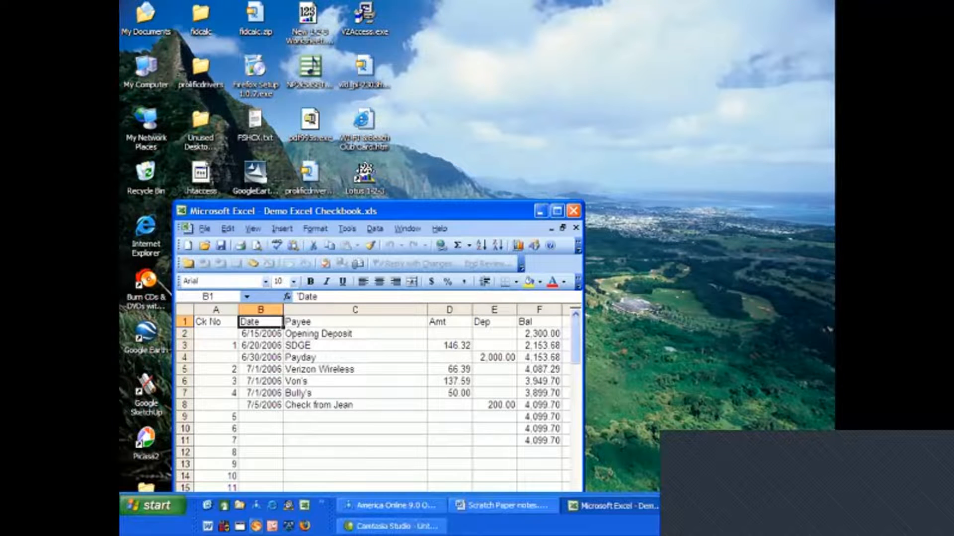
left_click(304, 507)
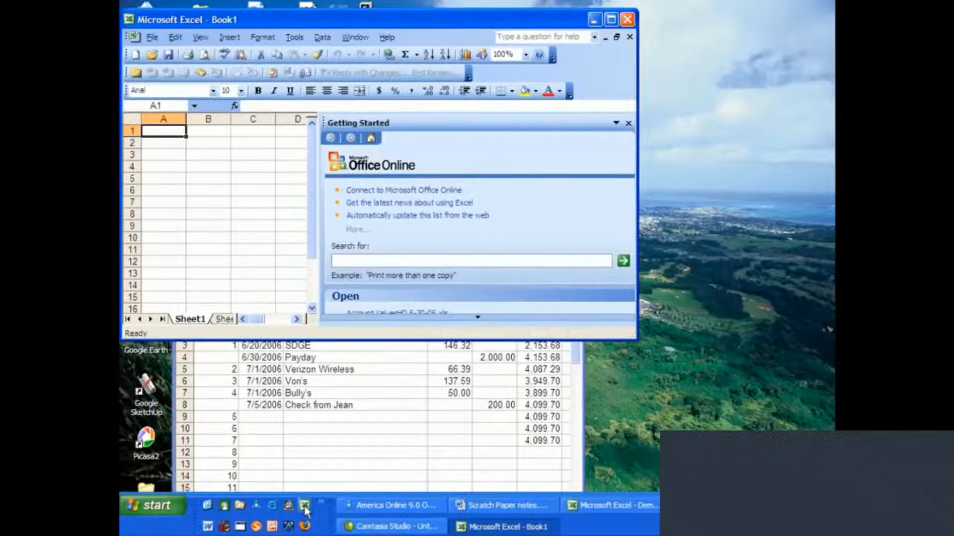
left_click(629, 123)
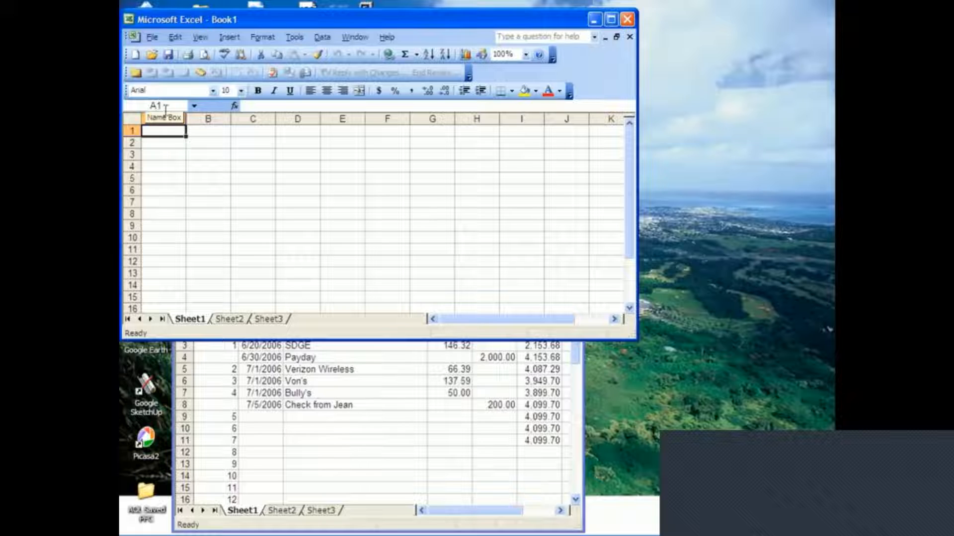
Enter the headings Ck No, Date and Payee in A1 to C1 and widen the Payee column.
left_click(268, 178)
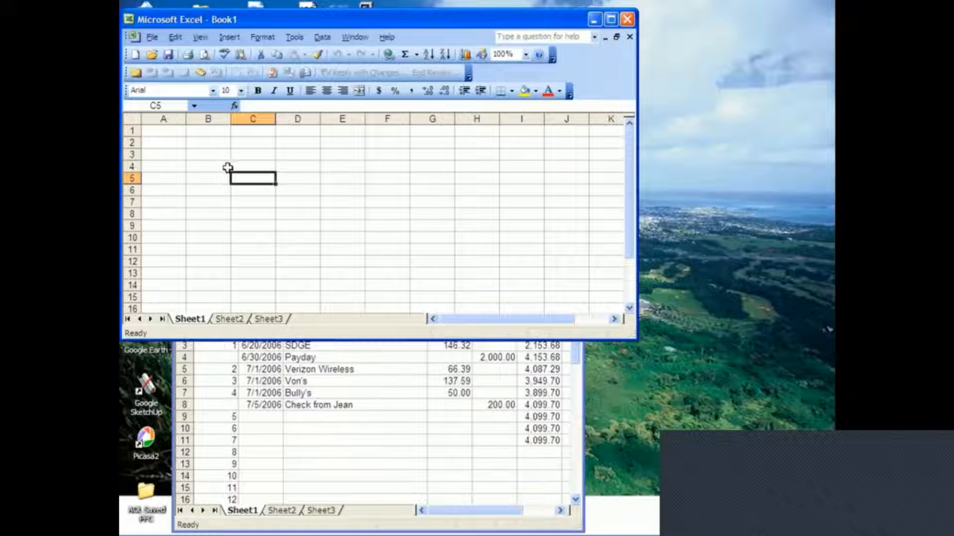
left_click(158, 129)
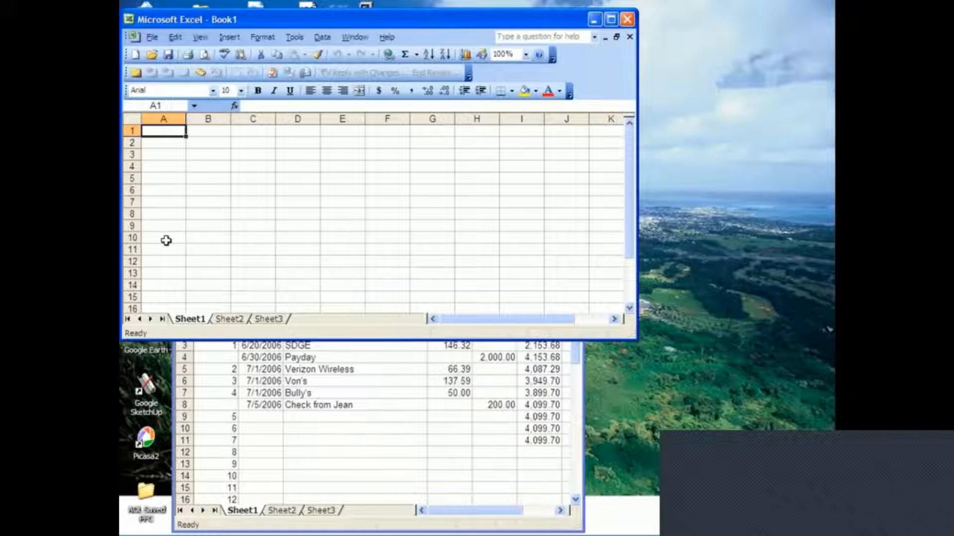
type("Ck")
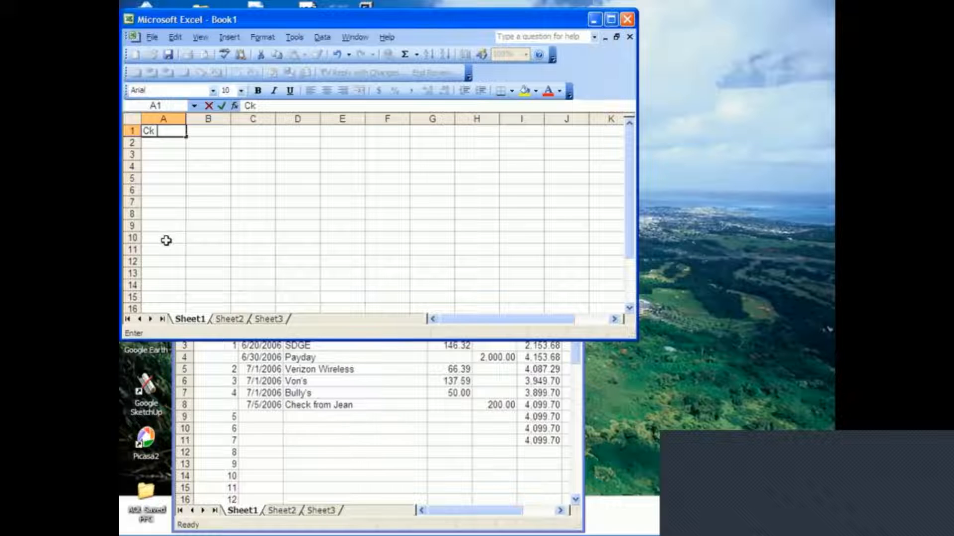
type(" No")
key("ctrl+Return")
key("Tab")
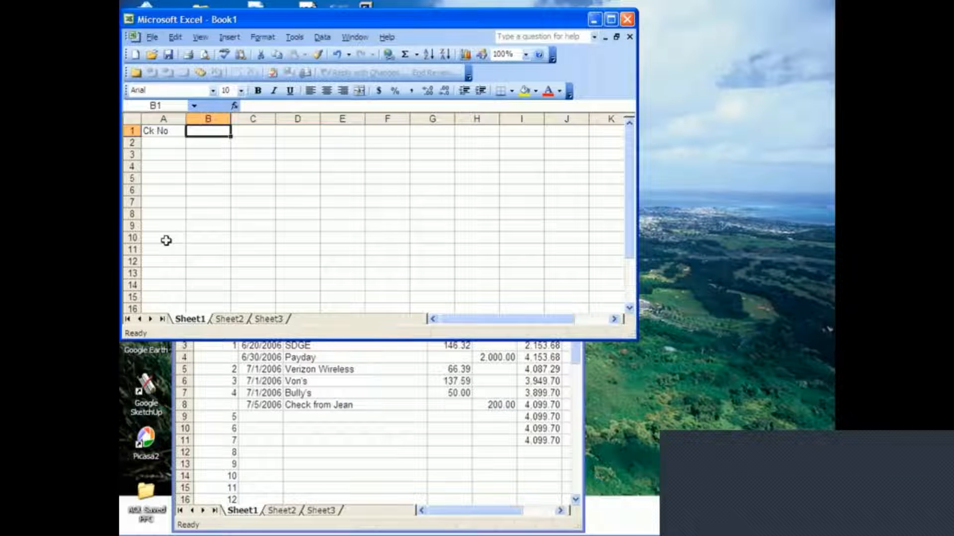
type("Date")
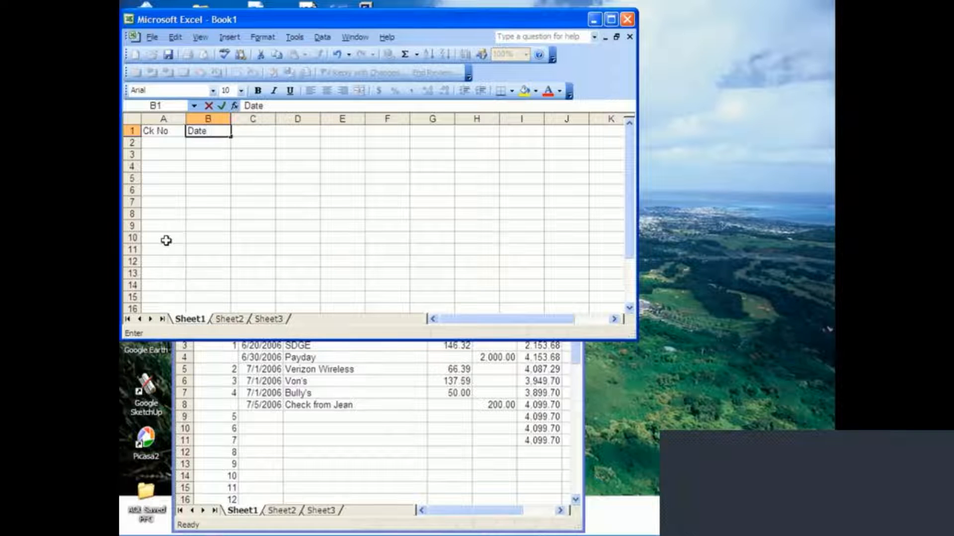
key("Tab")
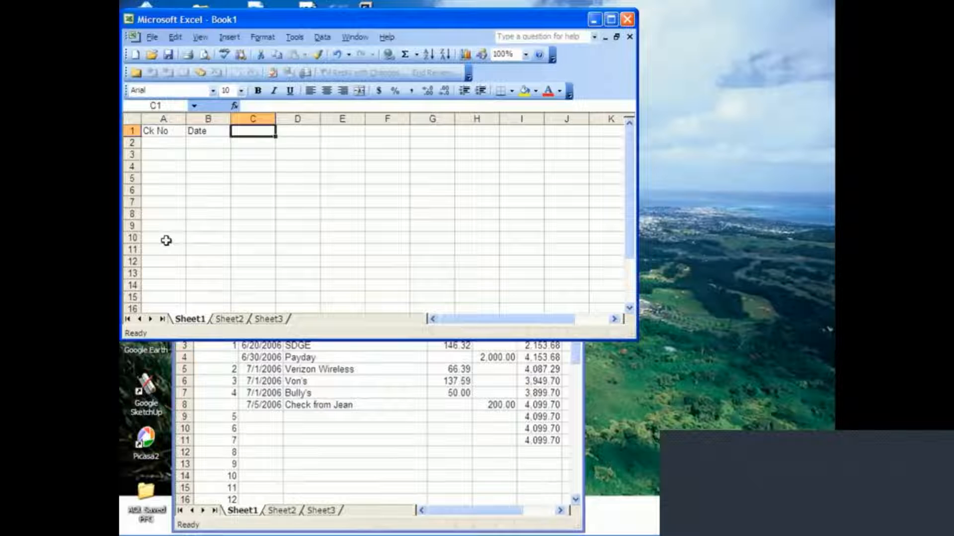
type("Payee")
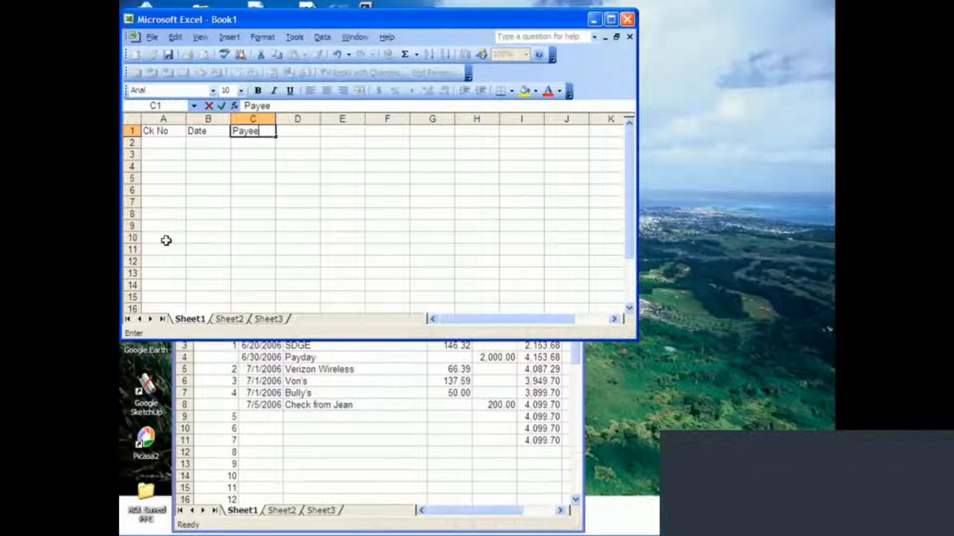
key("Tab")
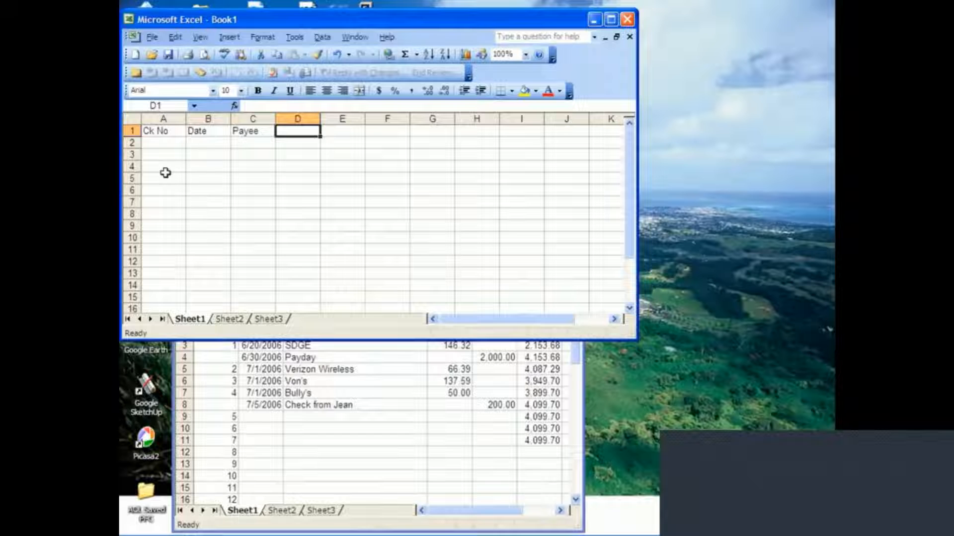
left_click_drag(275, 118, 407, 118)
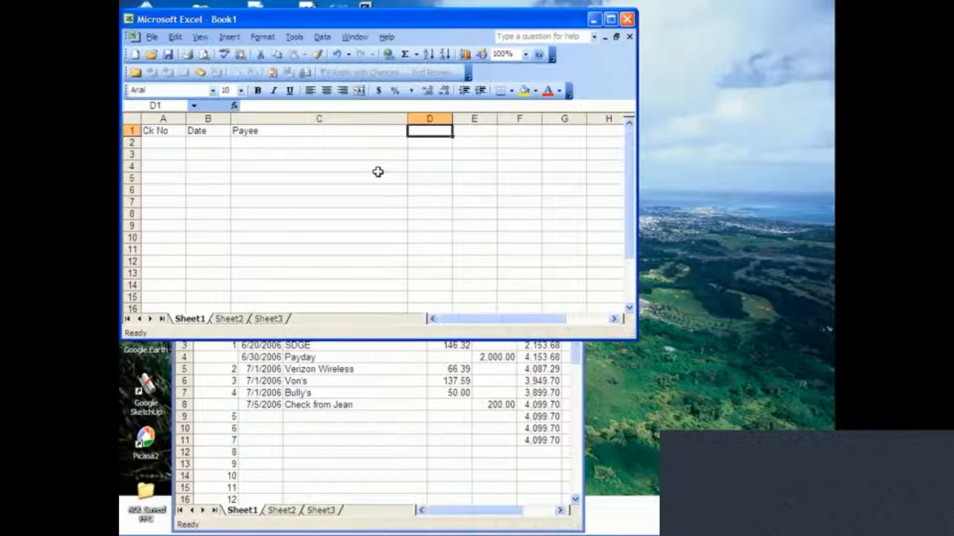
Enter the headings Amt, Dep and Balance in D1 to F1 and narrow the workbook window to end just past column F.
type("Amt")
key("Tab")
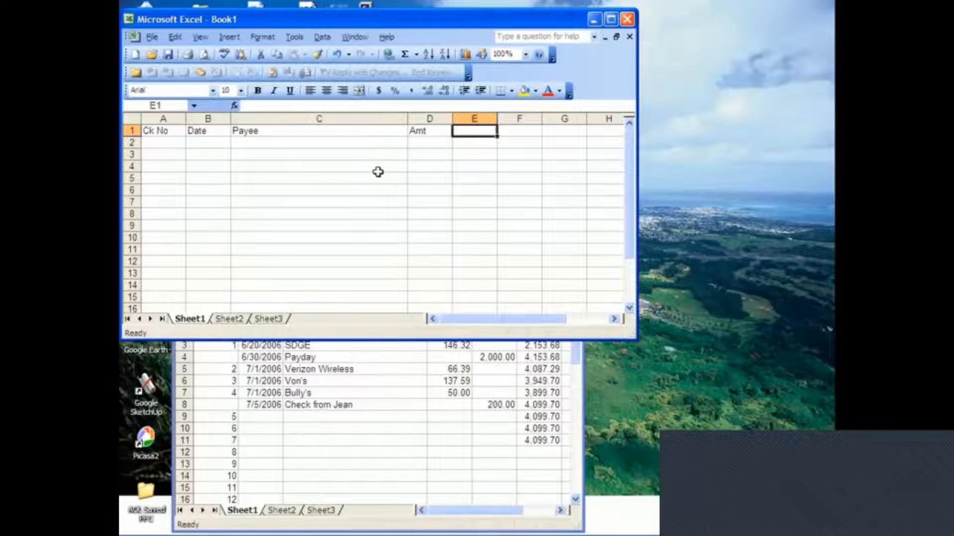
type("Dep")
key("Tab")
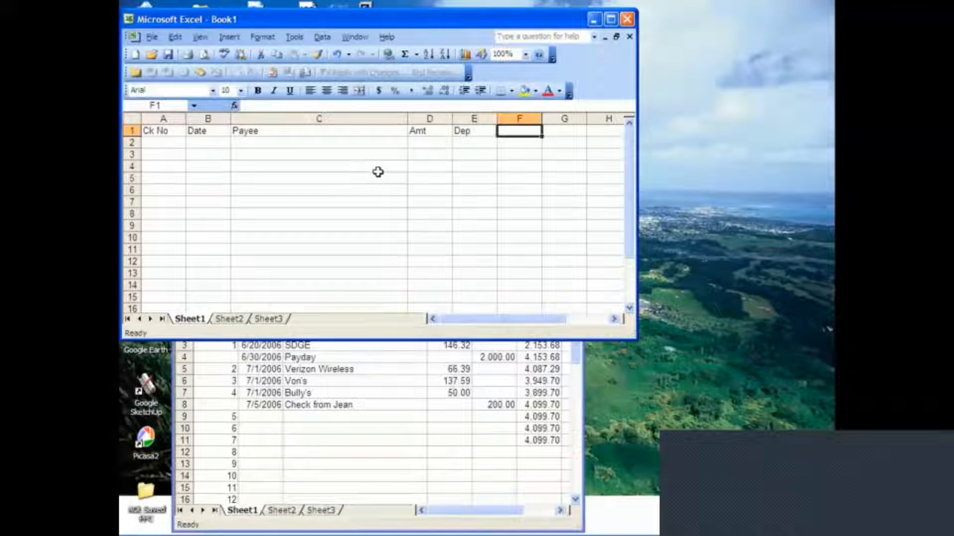
type("Bal")
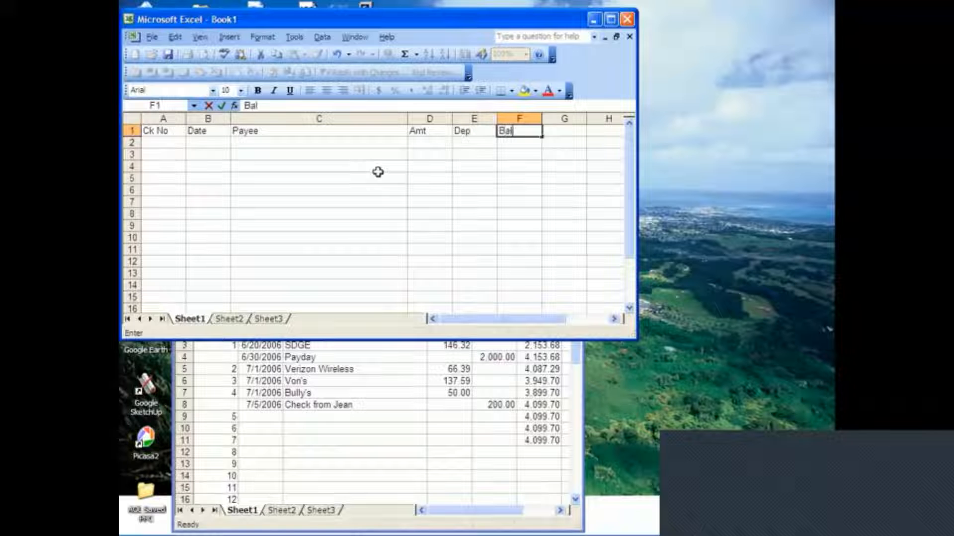
type("ance")
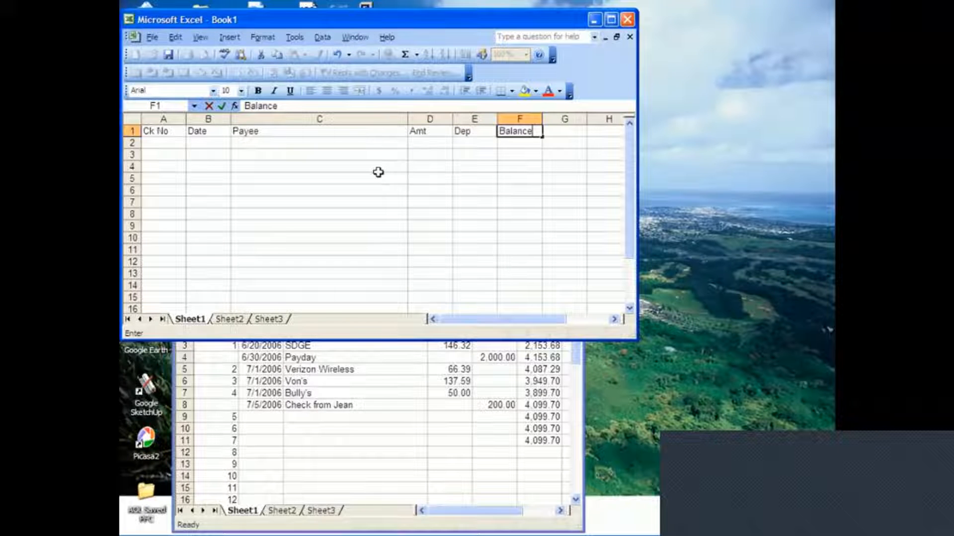
key("Return")
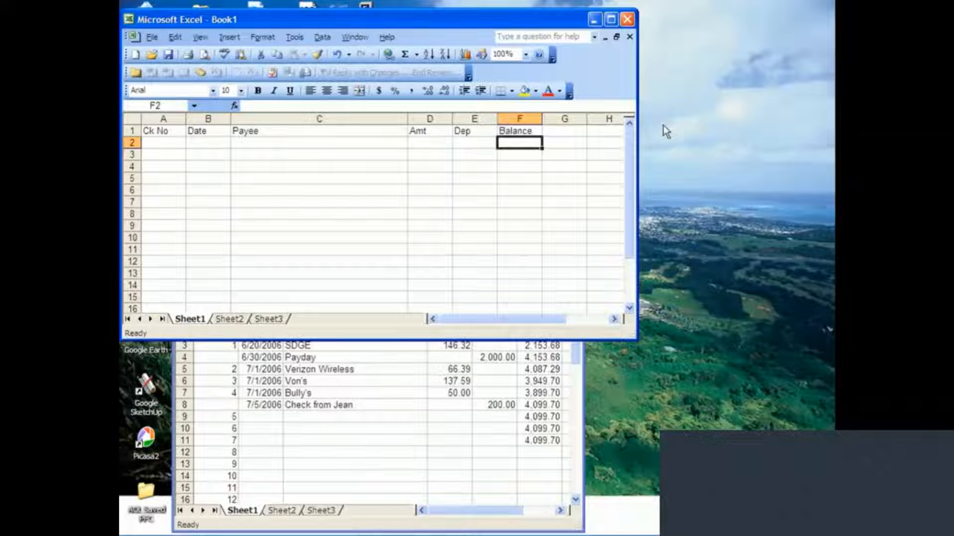
left_click_drag(639, 137, 571, 140)
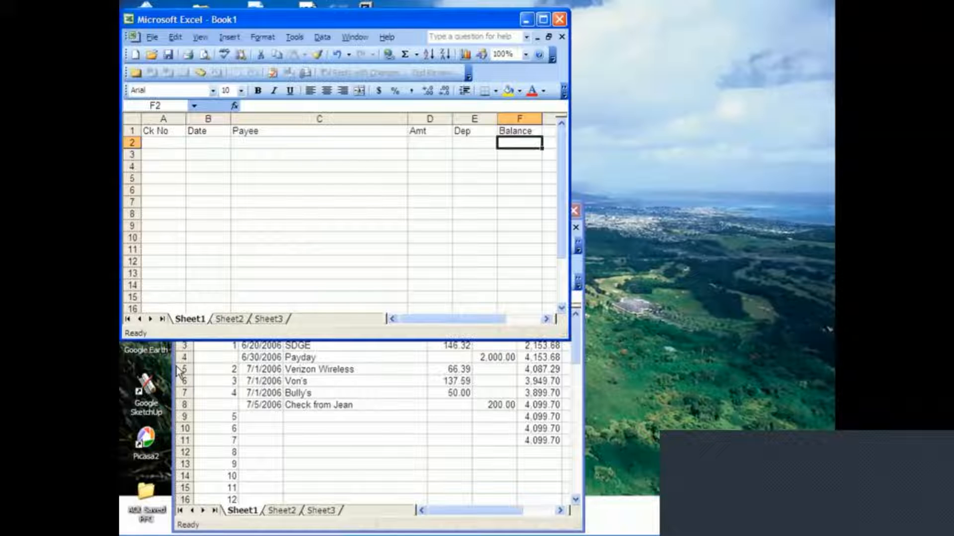
Enter Opening Deposit as the first payee in C2.
key("Left")
key("Left")
key("Left")
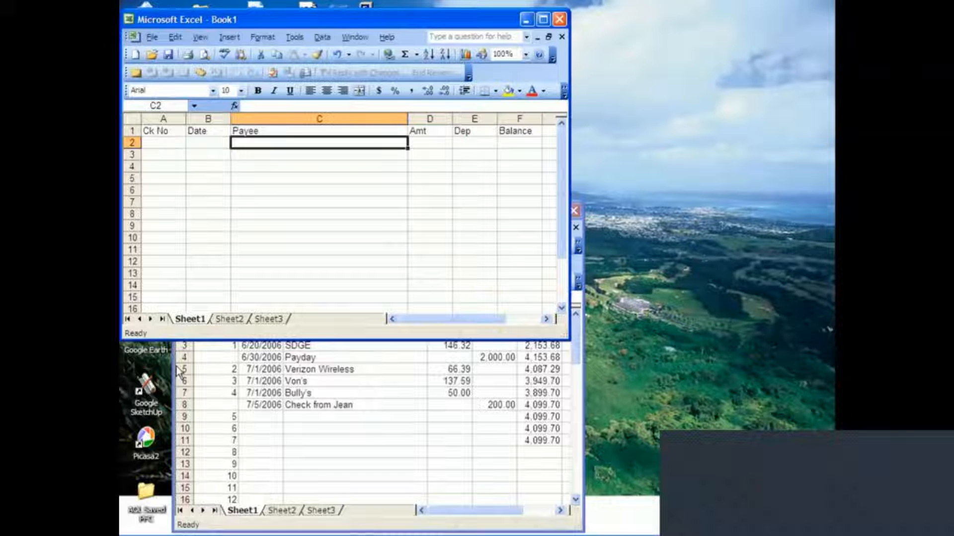
type("Opening Deposit")
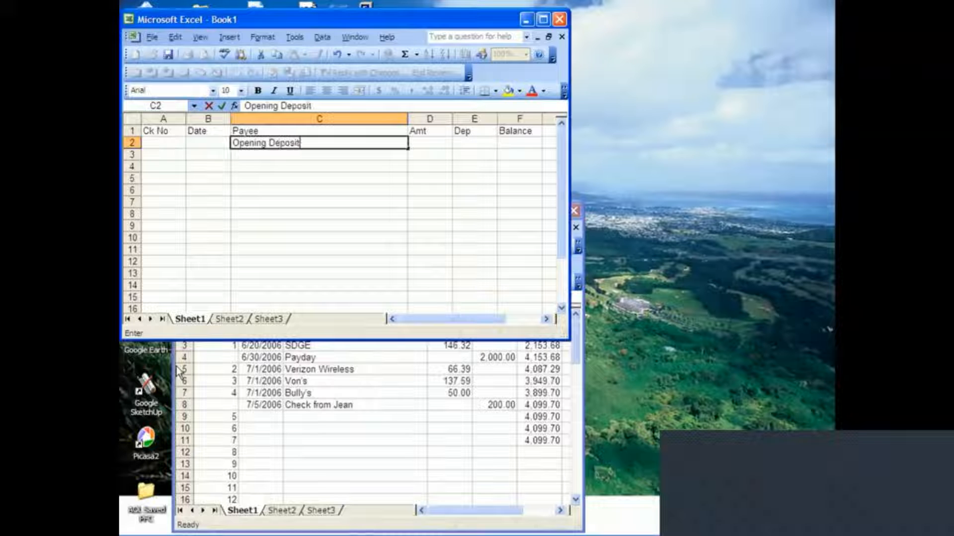
Enter 2000 as the opening deposit's balance in F2.
key("Tab")
key("Tab")
key("Tab")
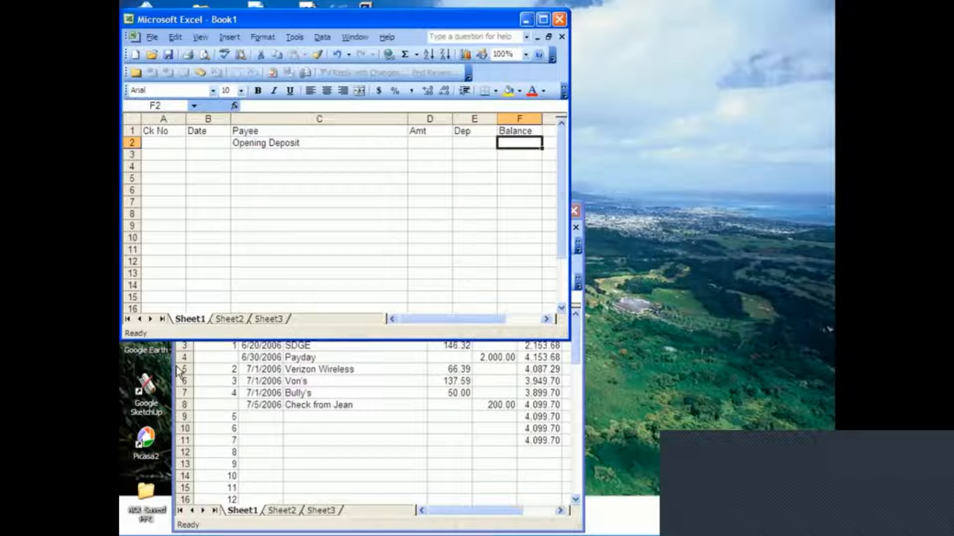
type("20")
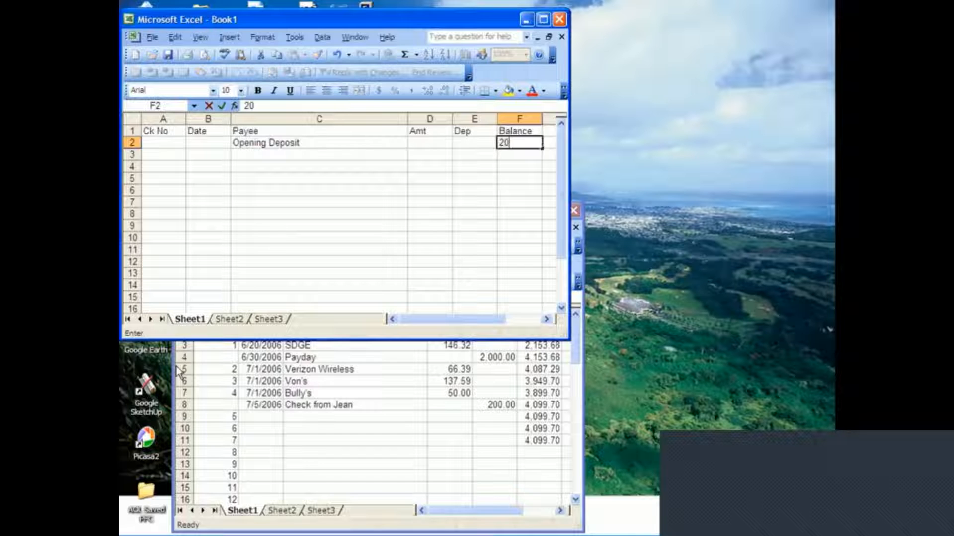
type("00")
key("Tab")
key("Left")
key("Left")
key("Left")
key("Left")
key("Left")
key("Left")
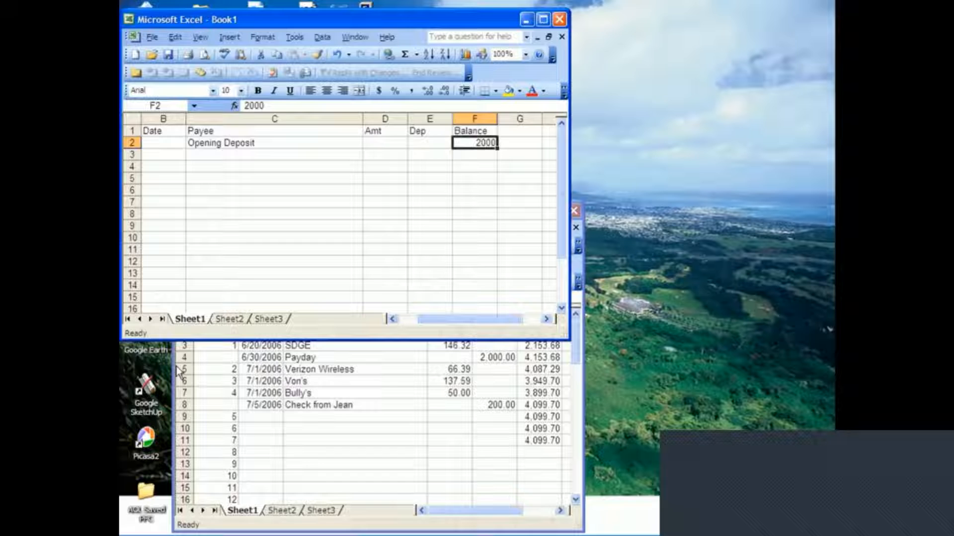
key("Right")
key("Right")
key("Right")
key("Right")
key("Right")
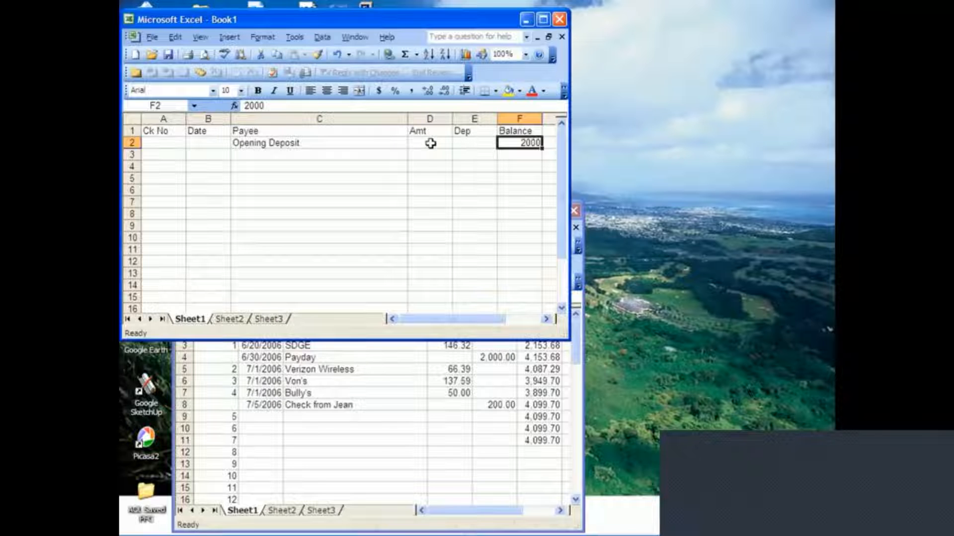
Format the opening balance in F2 to show a thousands separator and two decimal places.
left_click(261, 37)
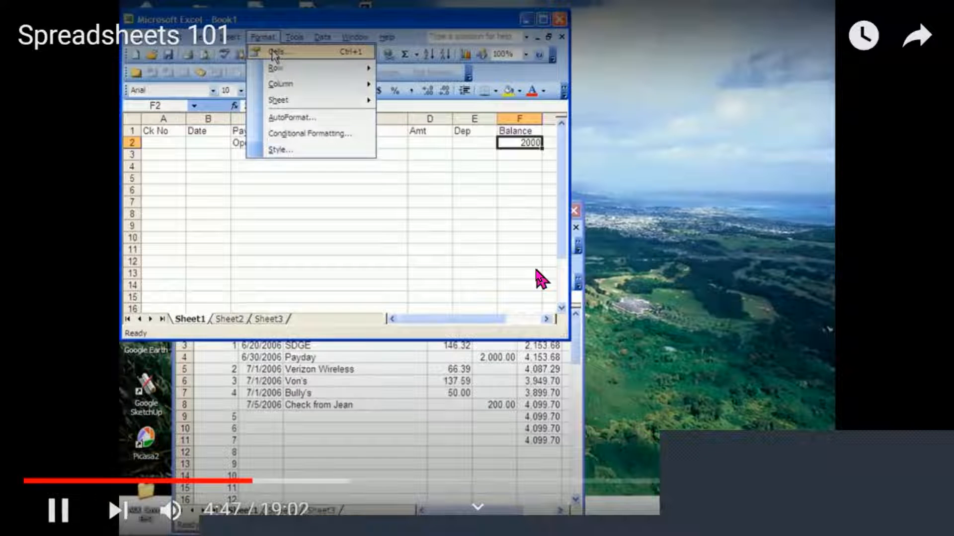
left_click(276, 51)
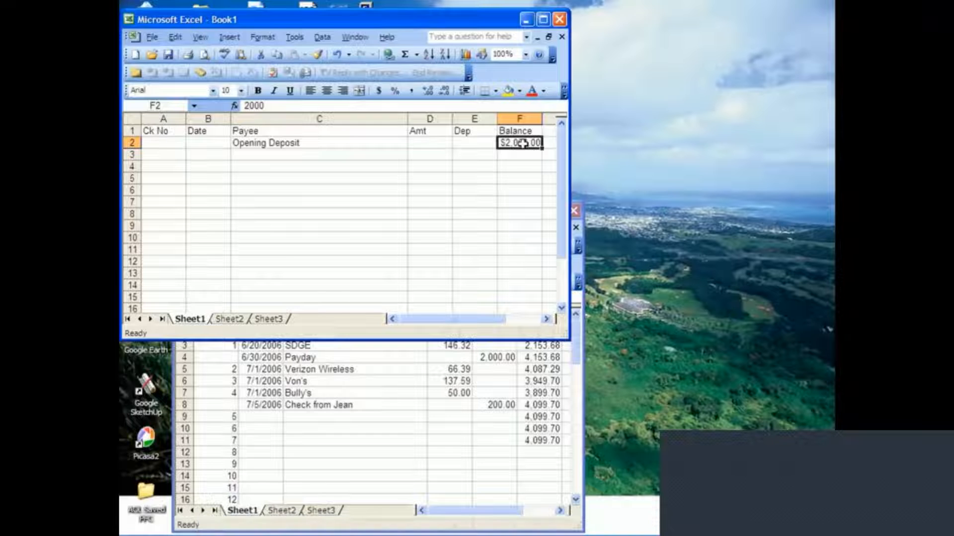
mouse_move(549, 283)
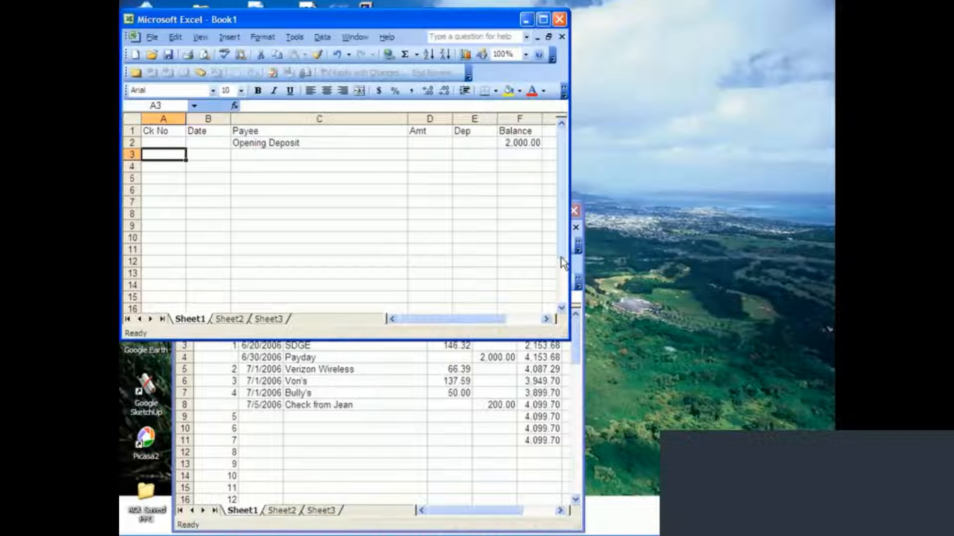
Enter check number 1 in A3 and date the opening deposit 6/15/06 in B2.
type("1")
key("Tab")
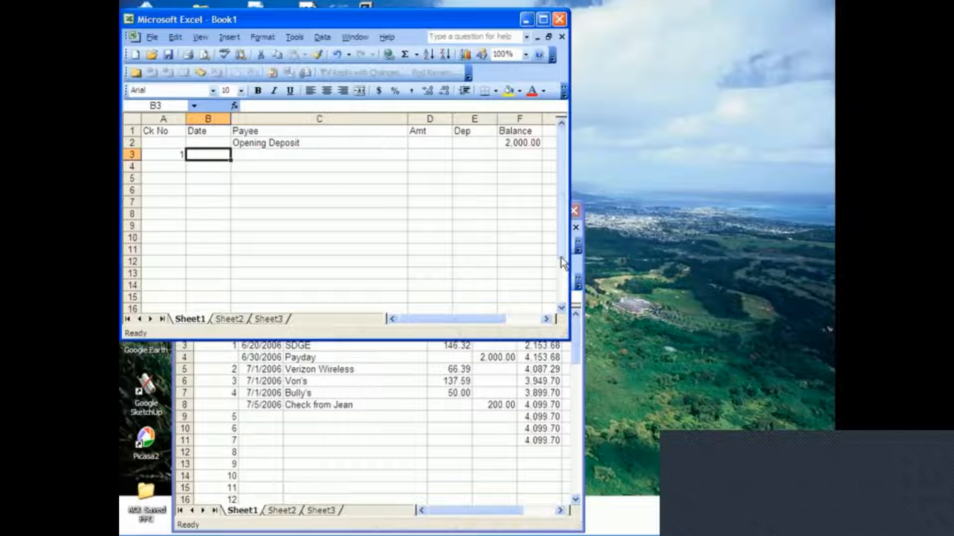
key("Up")
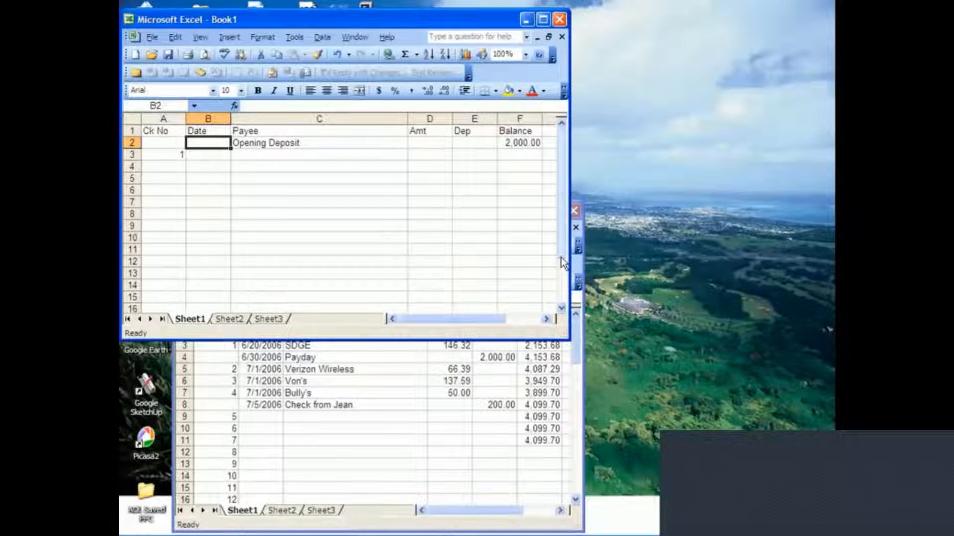
type("6/15/06")
key("Return")
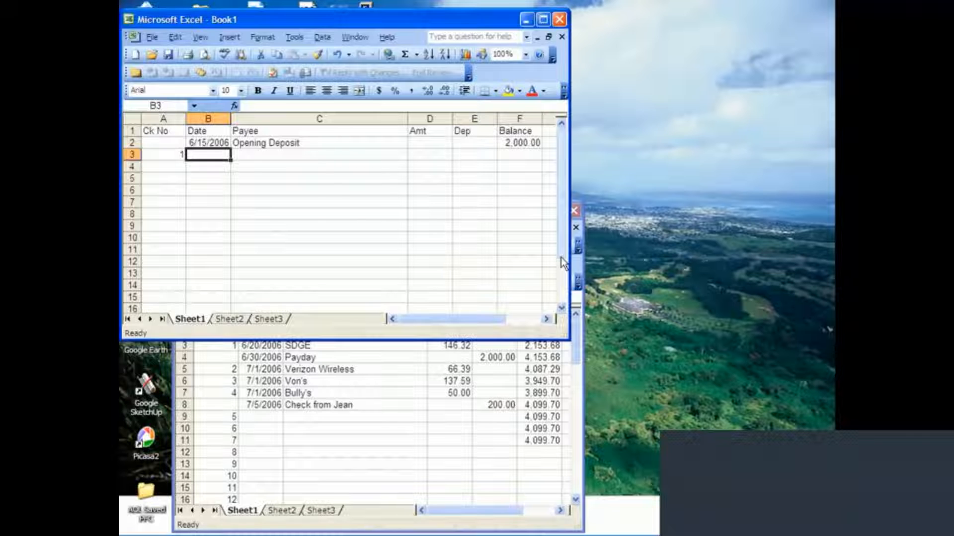
Date check 1 as 6/17/06 in B3 and enter SDGE as its payee in C3.
type("6/17/06")
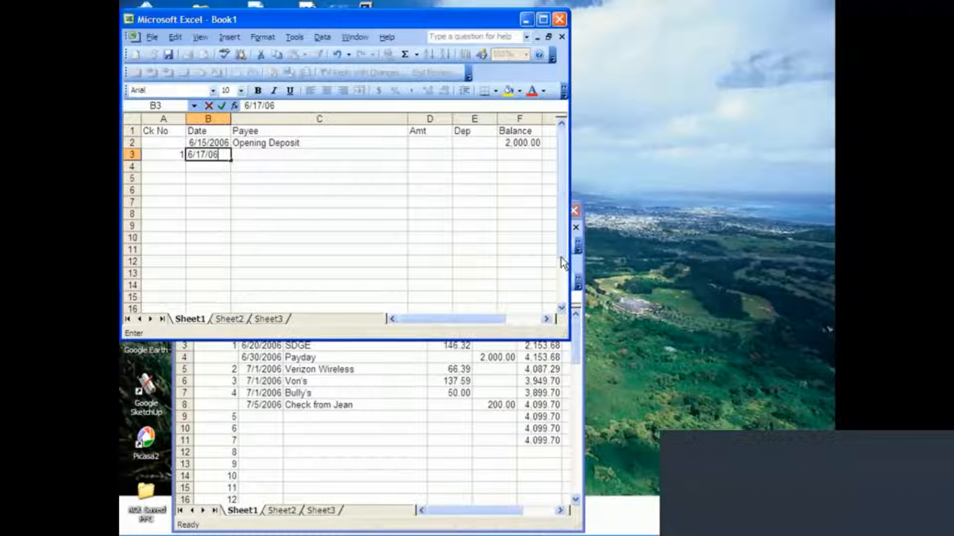
key("Tab")
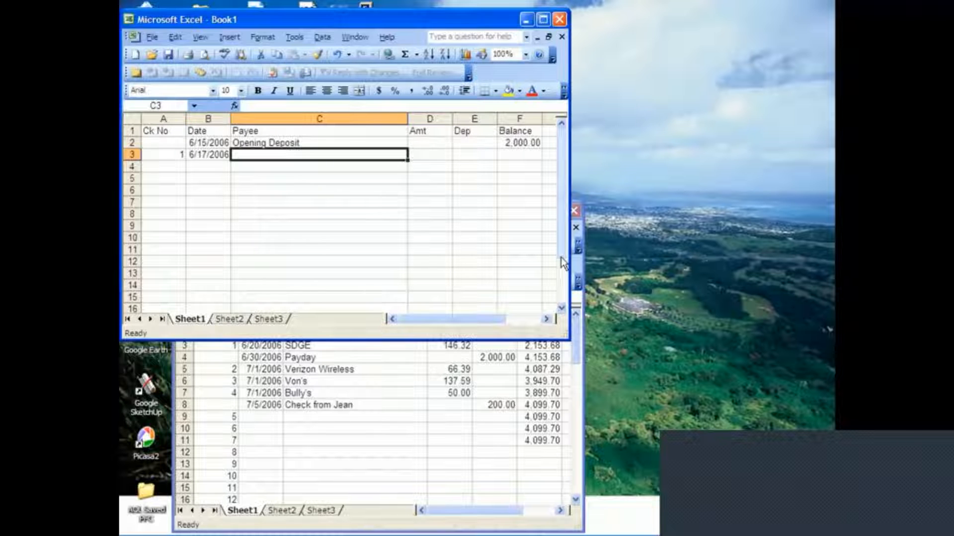
type("sd")
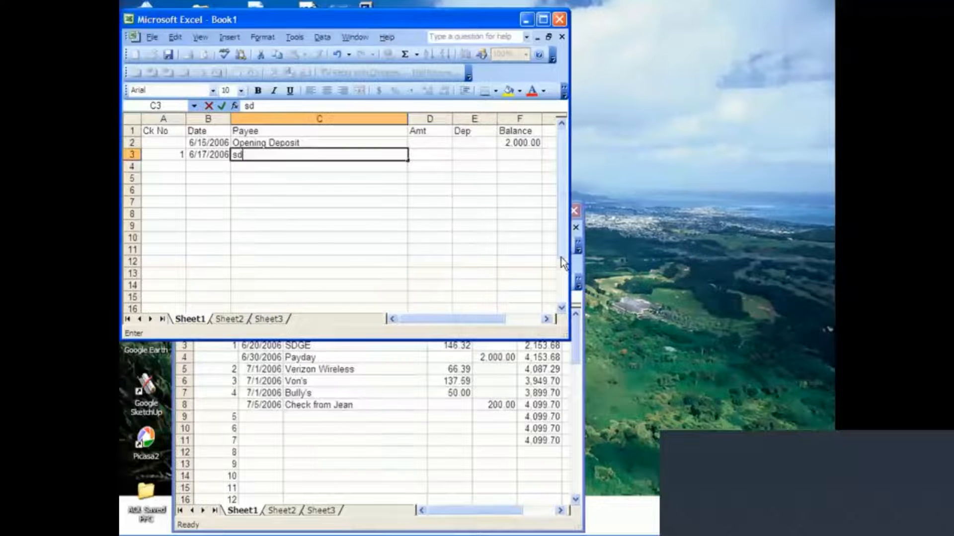
key("BackSpace")
key("BackSpace")
key("Caps_Lock")
type("SDGE")
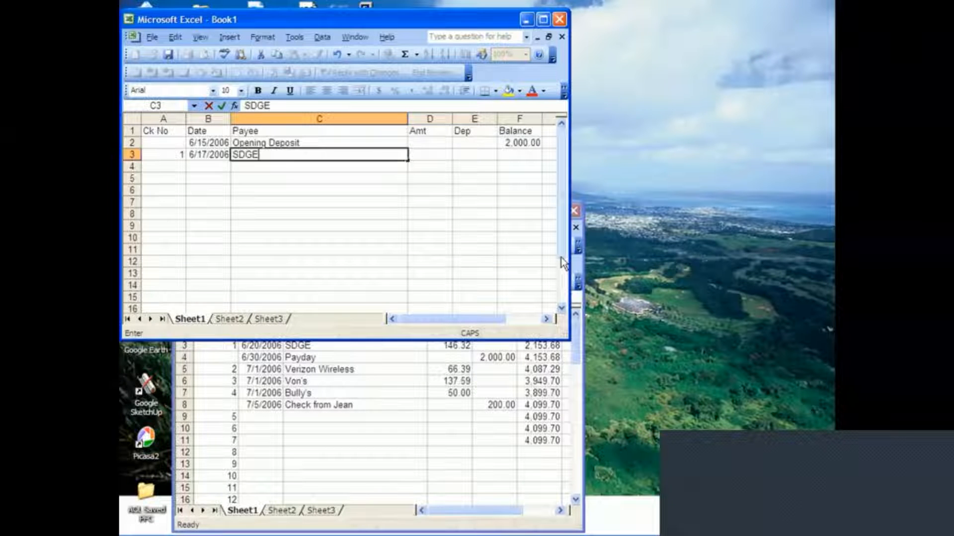
key("Tab")
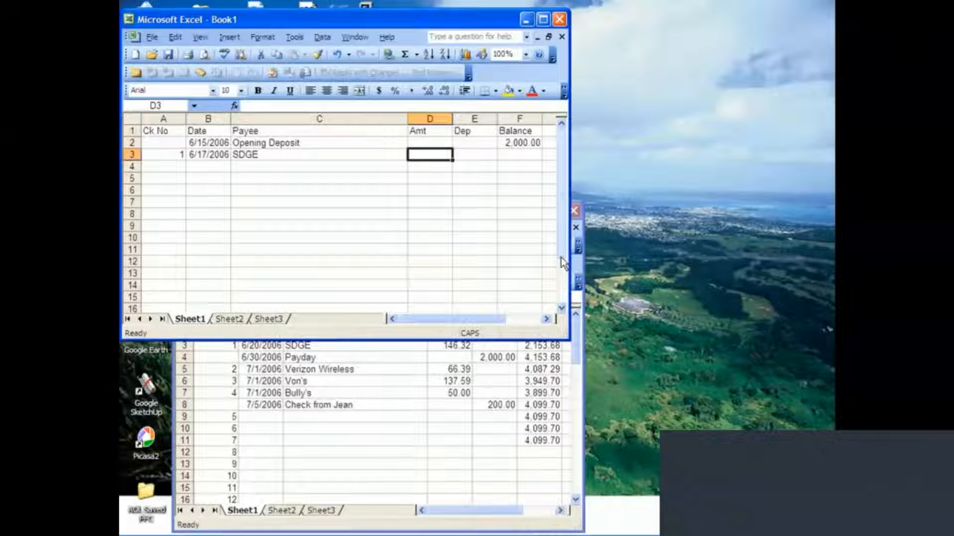
Enter 137.42 as the SDGE check's amount in D3.
type("137")
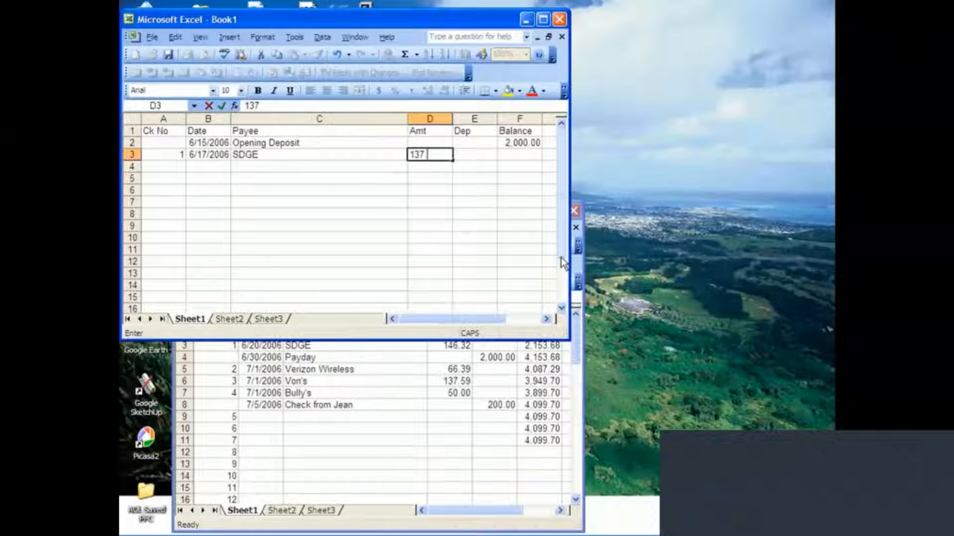
type(".42")
key("Tab")
key("Tab")
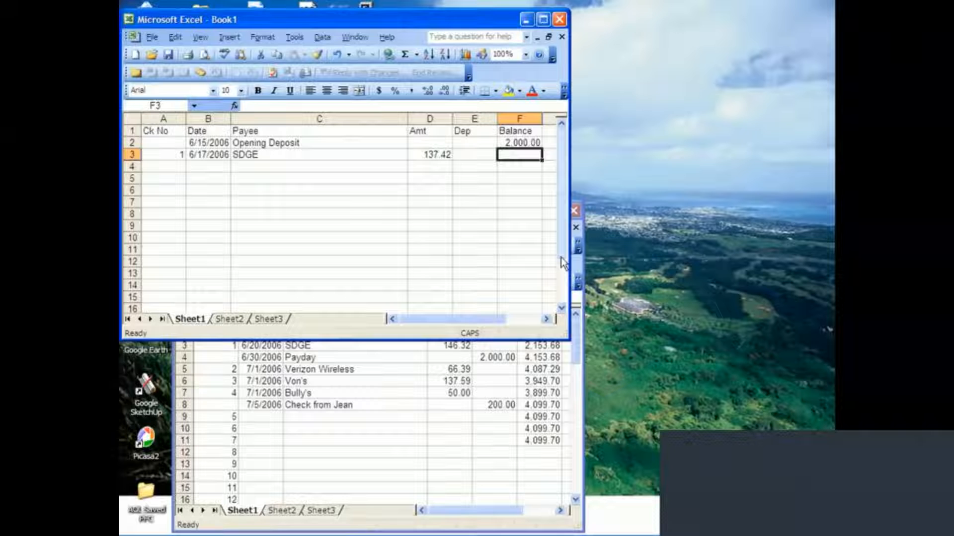
Enter the running balance formula +F2-D3+E3 in F3, subtracting the check amount and adding any deposit.
left_click(653, 185)
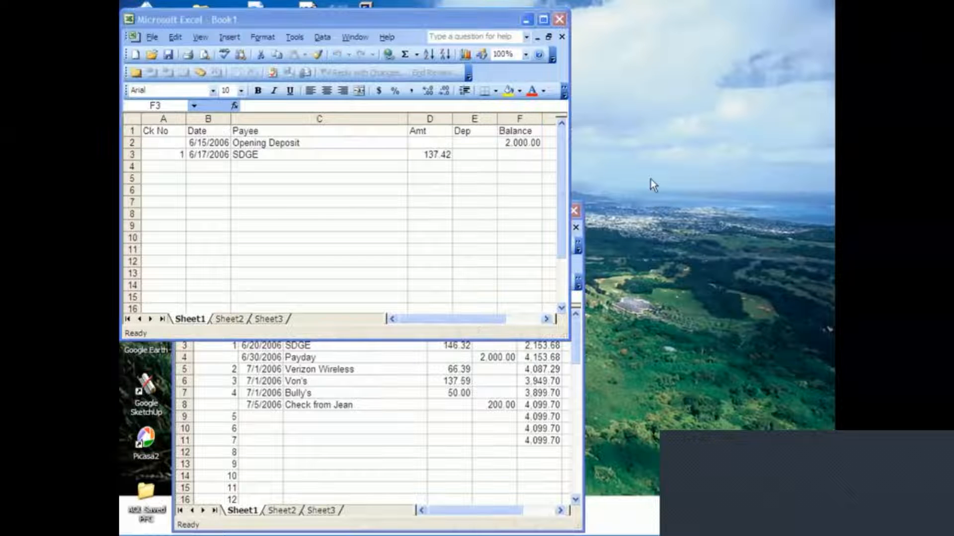
left_click(523, 155)
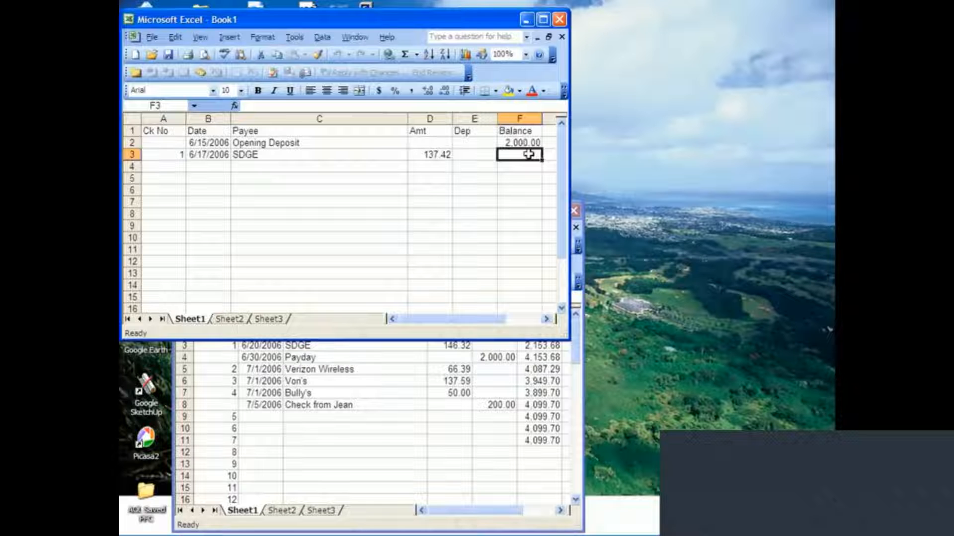
mouse_move(515, 355)
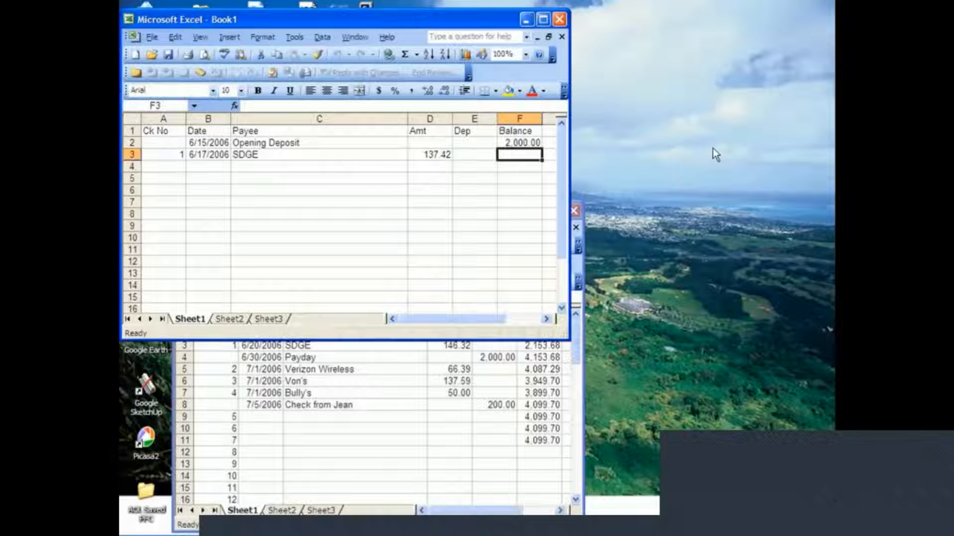
type("+")
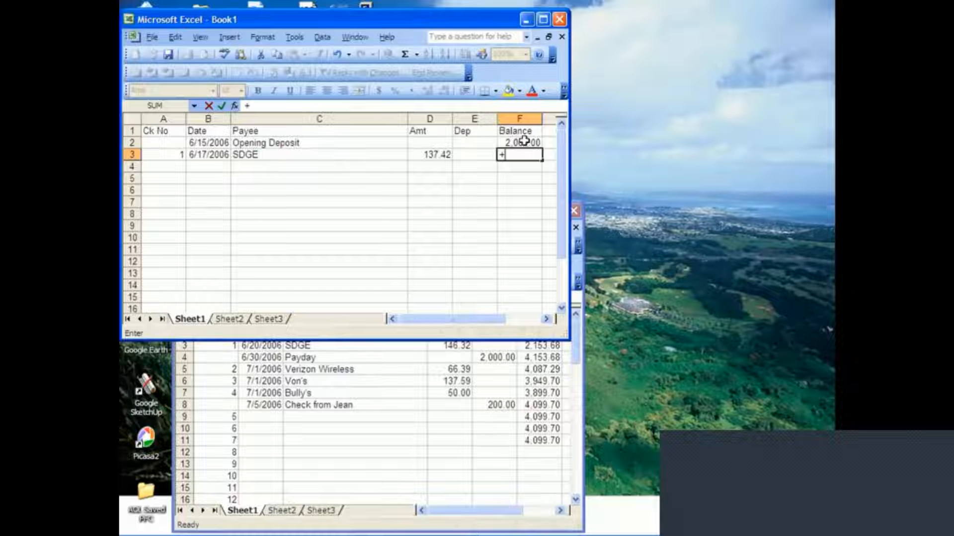
key("Up")
type("-")
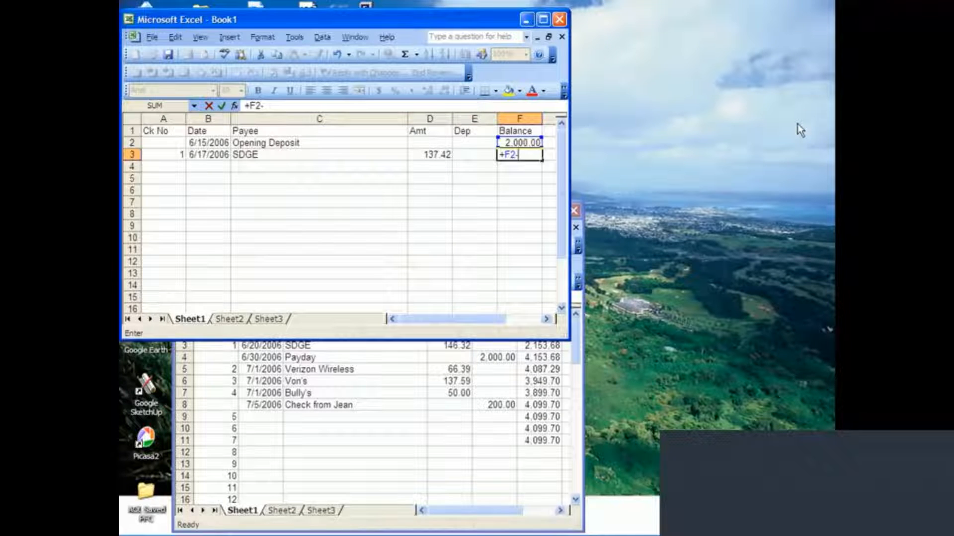
key("Left")
key("Left")
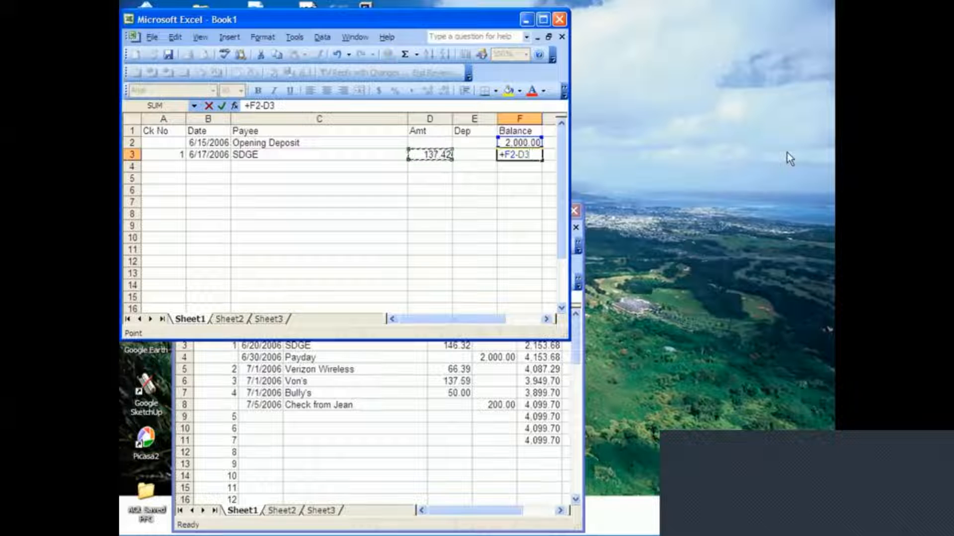
type("+")
key("Left")
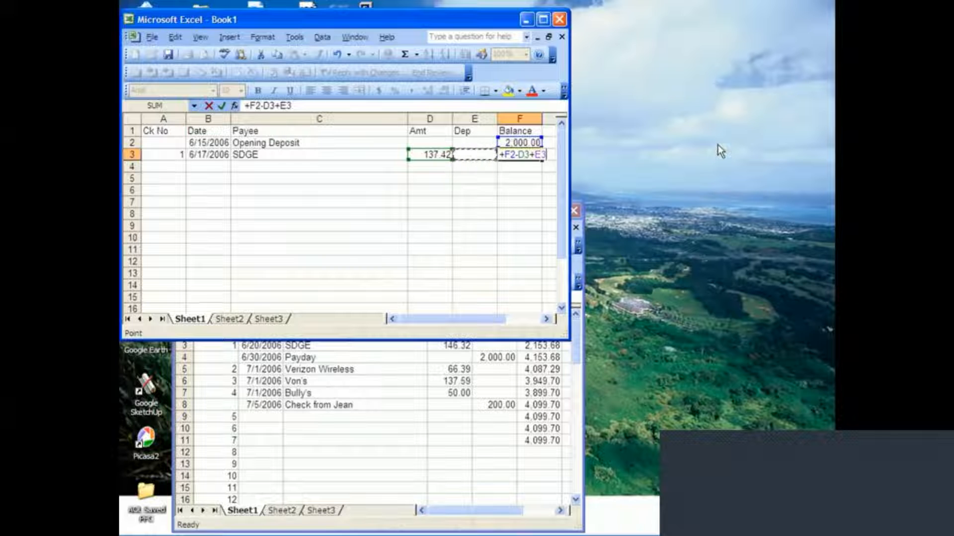
key("Return")
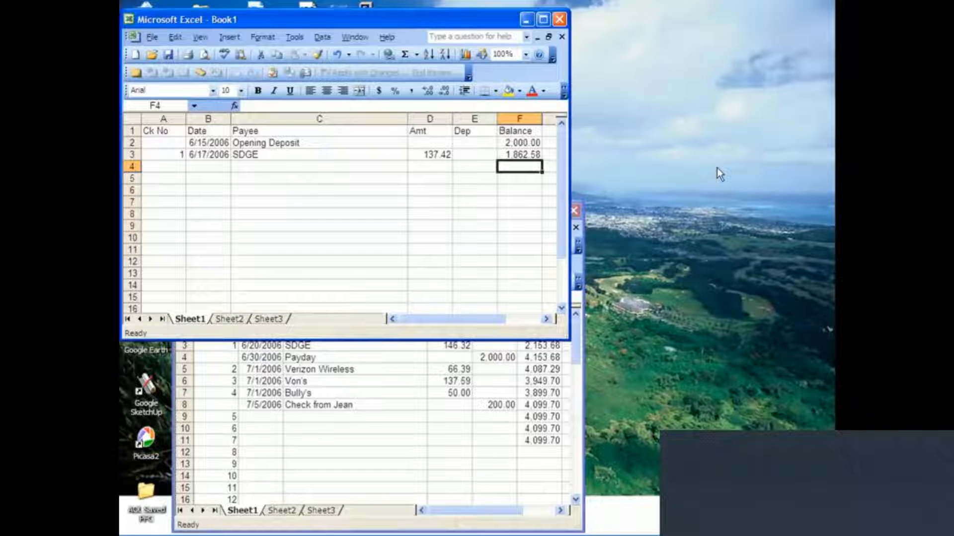
Date the next register entry 6/30/06 in B4, leaving its check number blank.
key("Left")
key("Left")
key("Left")
key("Left")
key("Left")
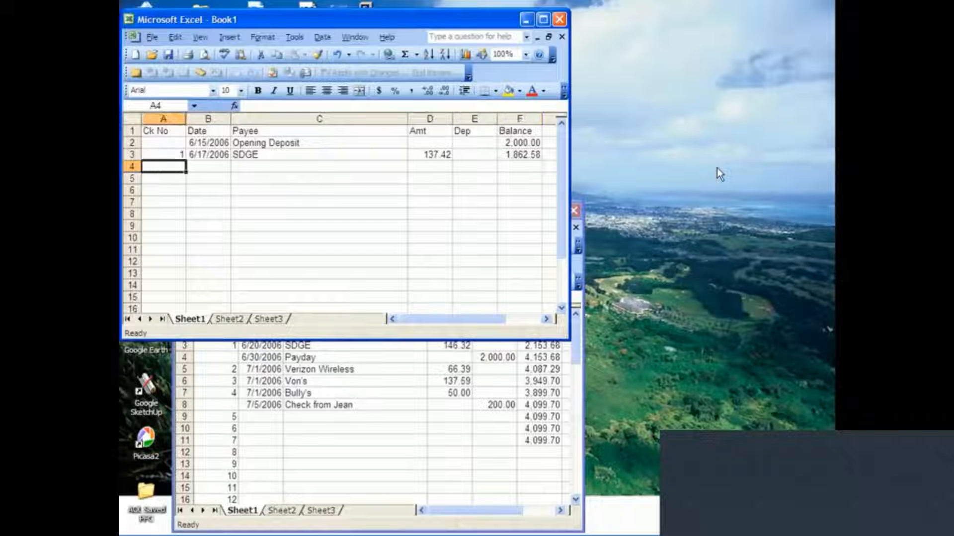
key("Right")
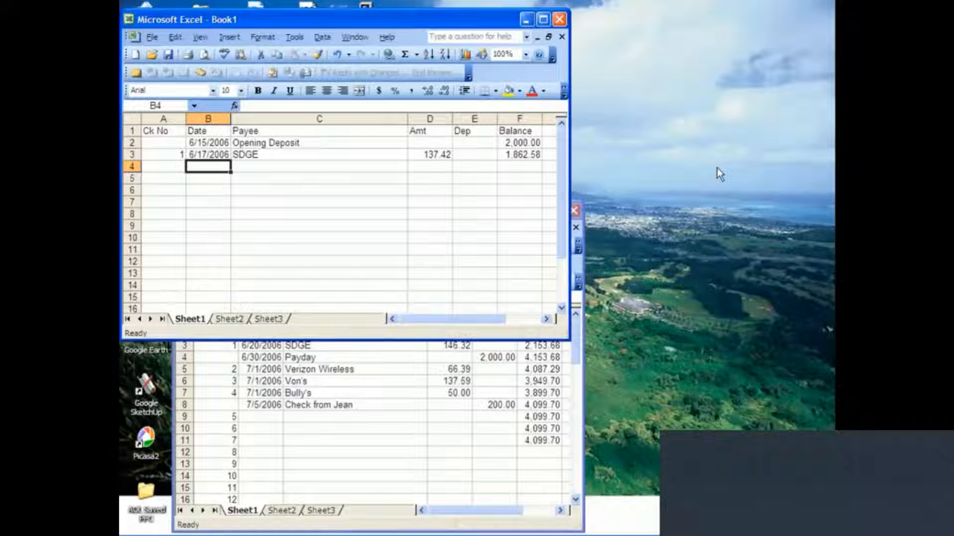
type("6/")
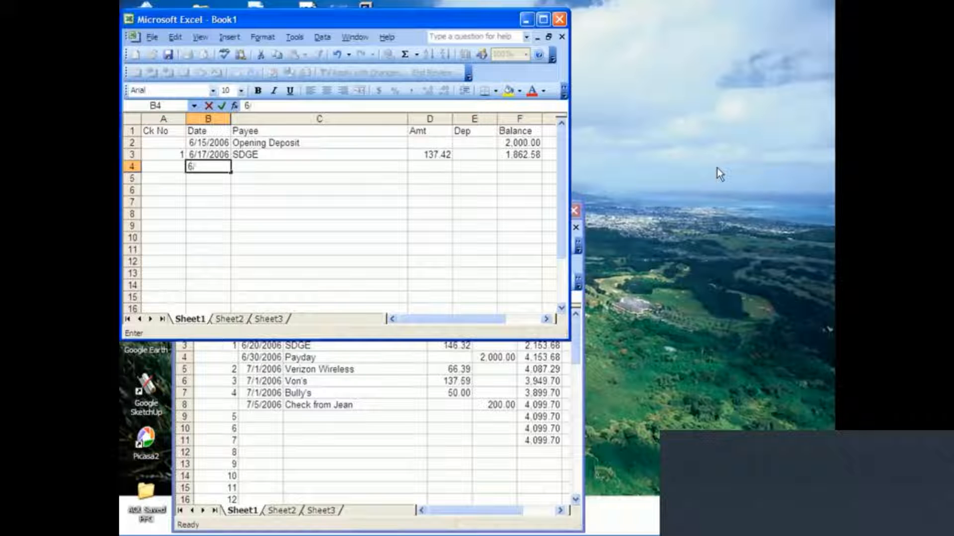
type("30/200")
type("6")
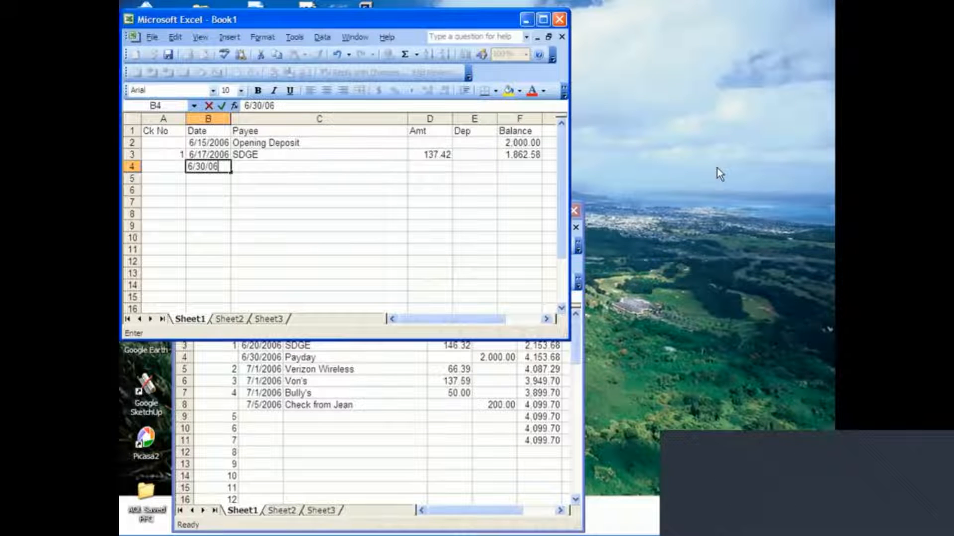
key("Tab")
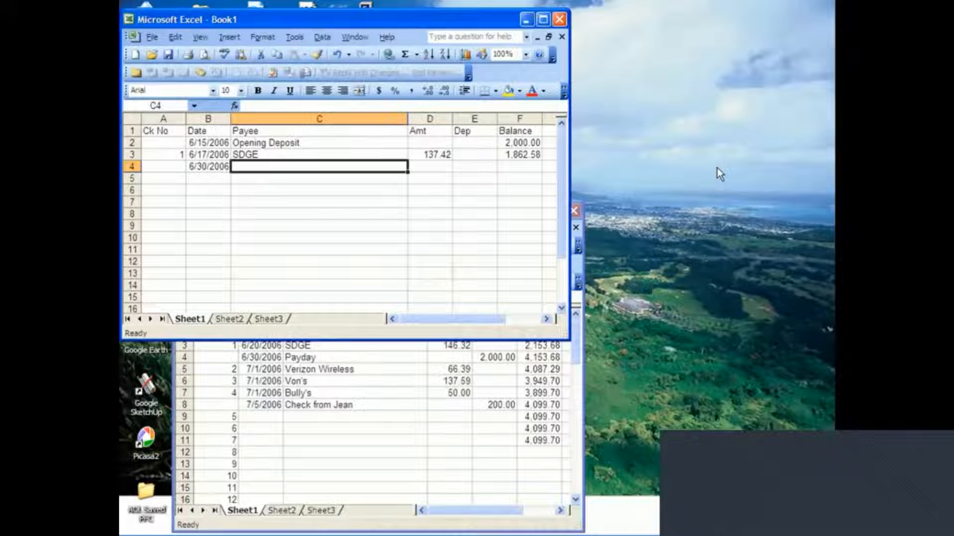
Enter Payday as the payee in C4 and 2000 as its deposit in E4.
type("Payda")
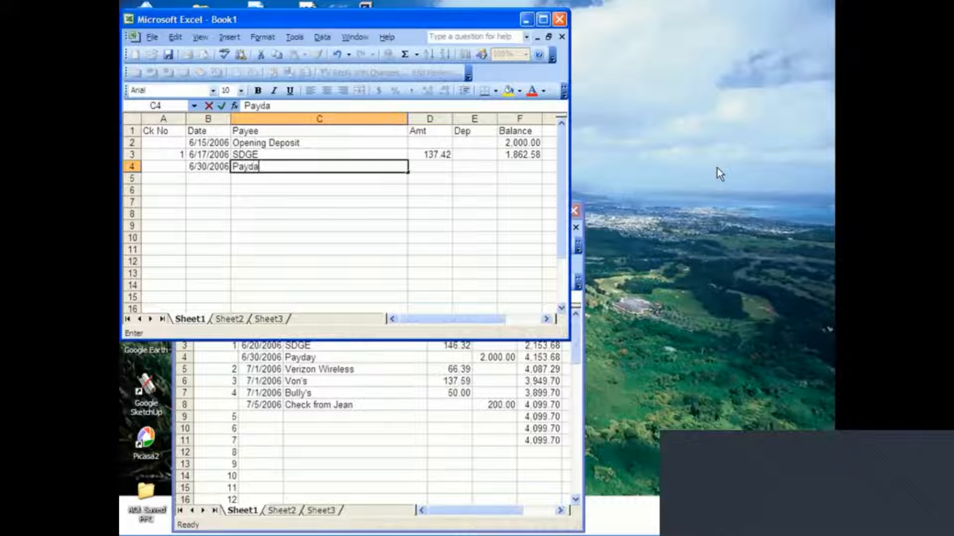
type("y")
key("Tab")
key("Tab")
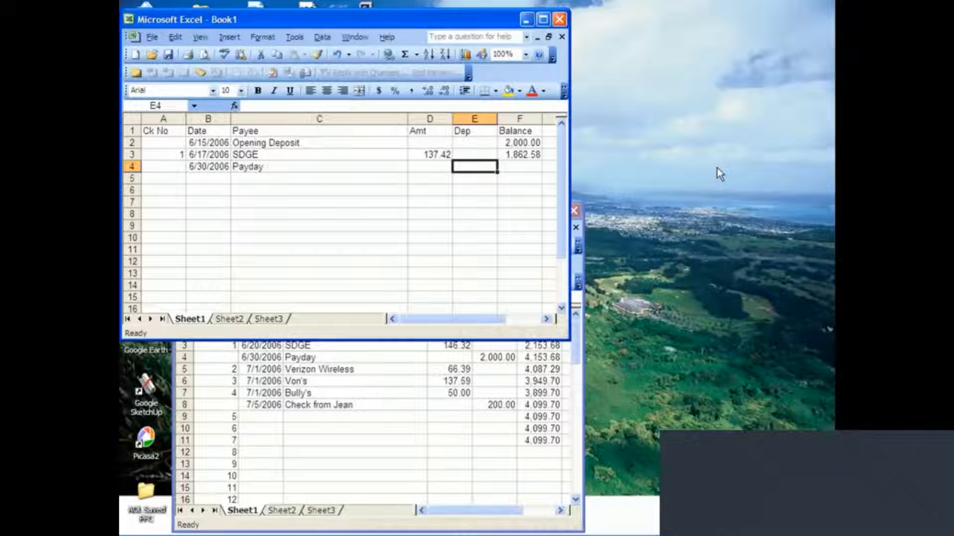
type("2000")
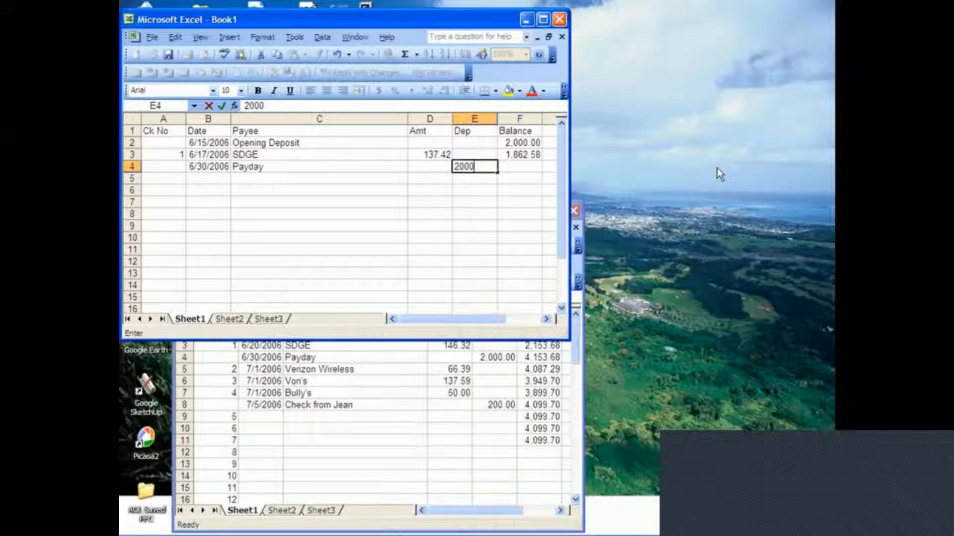
key("Return")
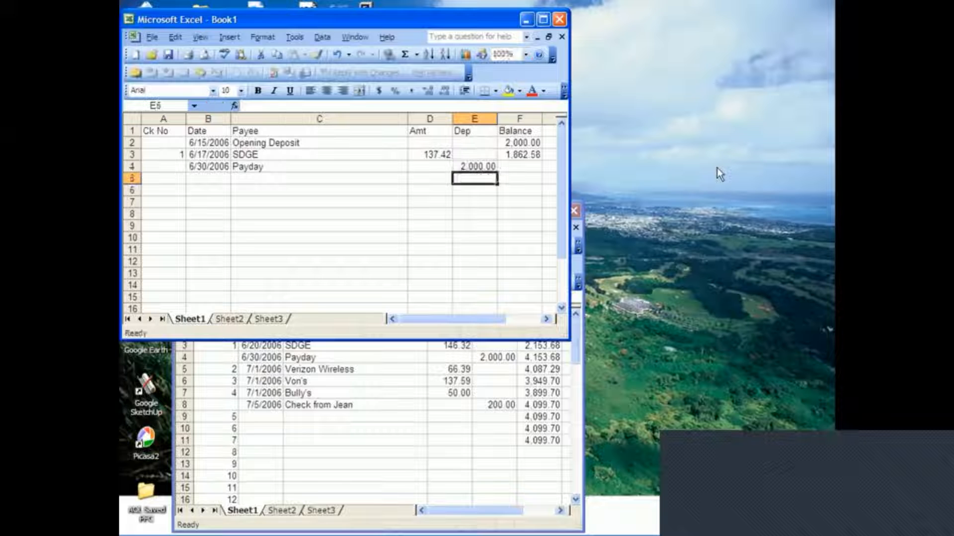
Examine the Payday row's amount, deposit and balance cells against the balance formula in F3.
key("Right")
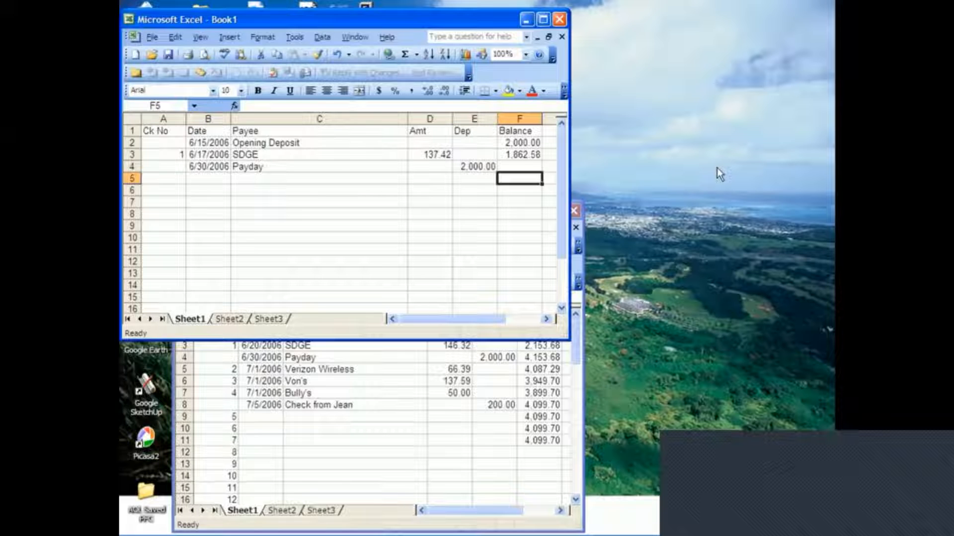
key("Up")
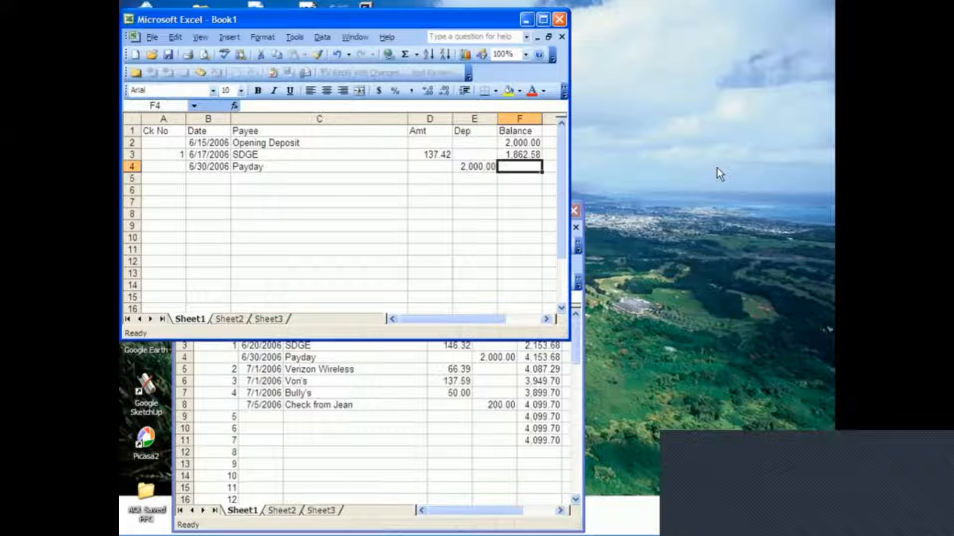
key("Left")
key("Left")
key("Right")
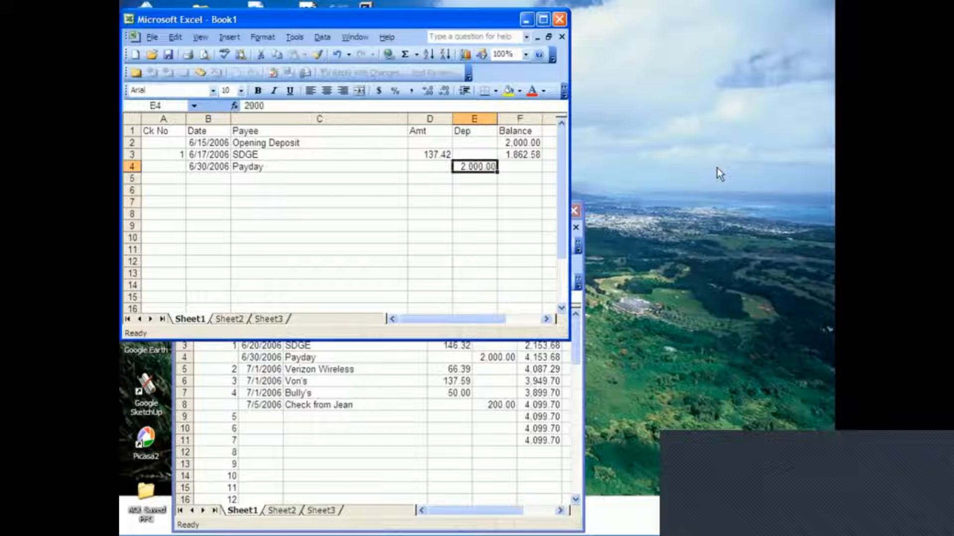
key("Right")
key("Right")
key("Left")
key("Up")
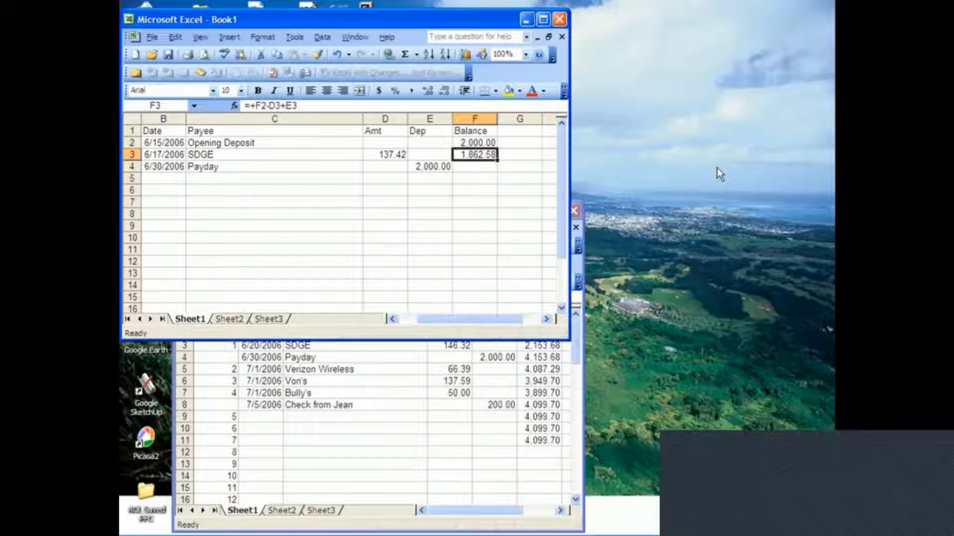
key("Down")
key("Left")
key("Left")
key("Right")
key("Right")
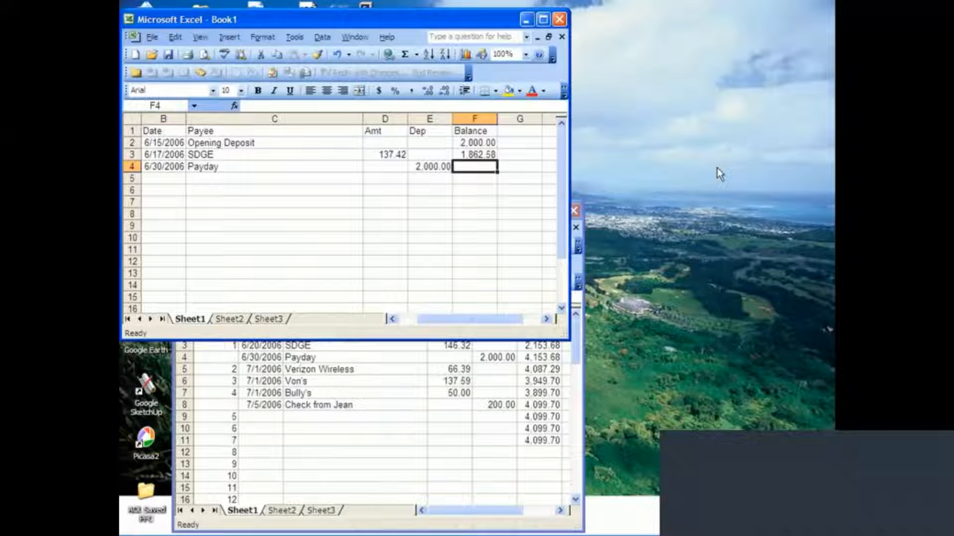
key("Left")
key("Left")
key("Left")
key("Left")
key("Left")
key("Right")
key("Right")
key("Right")
key("Right")
key("Right")
Copy the balance formula from F3 into F4 for the Payday row.
key("Up")
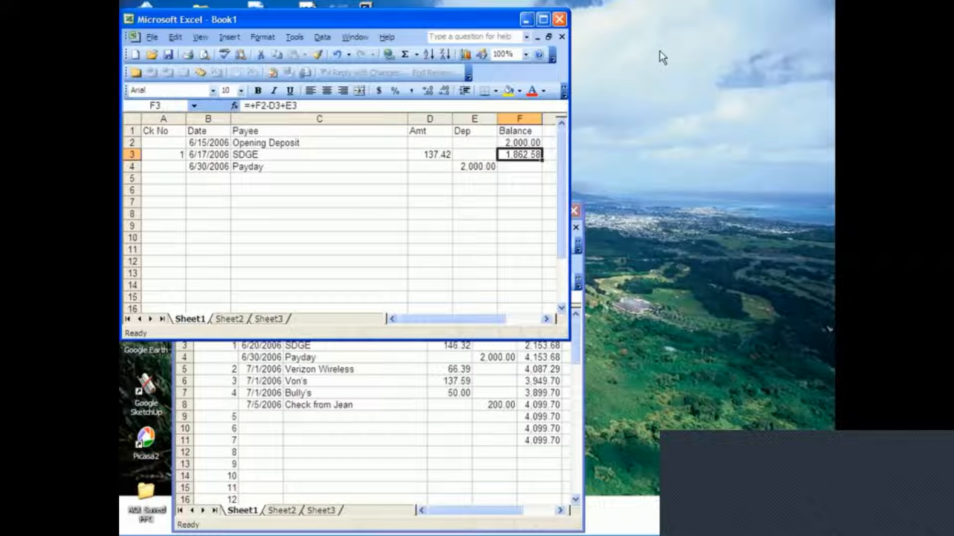
left_click(174, 37)
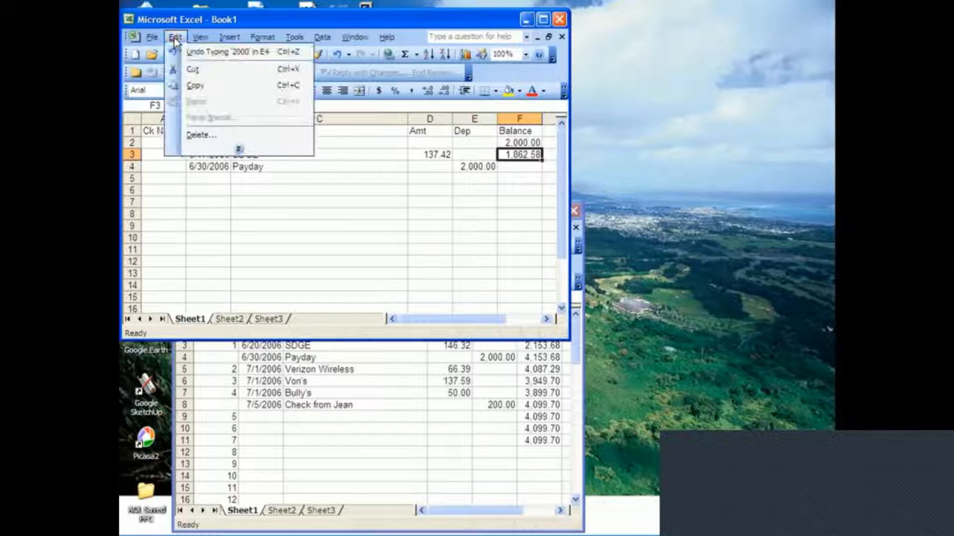
left_click(203, 87)
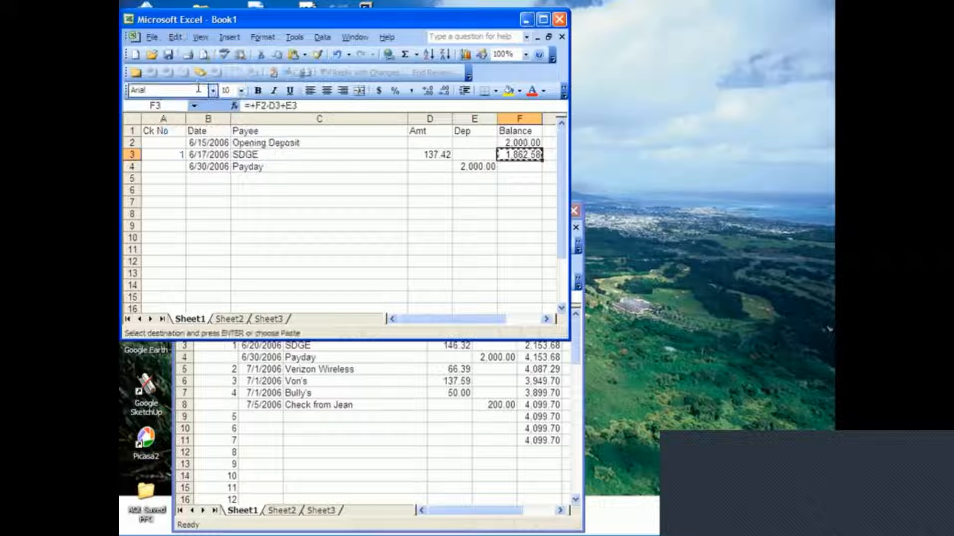
left_click(513, 166)
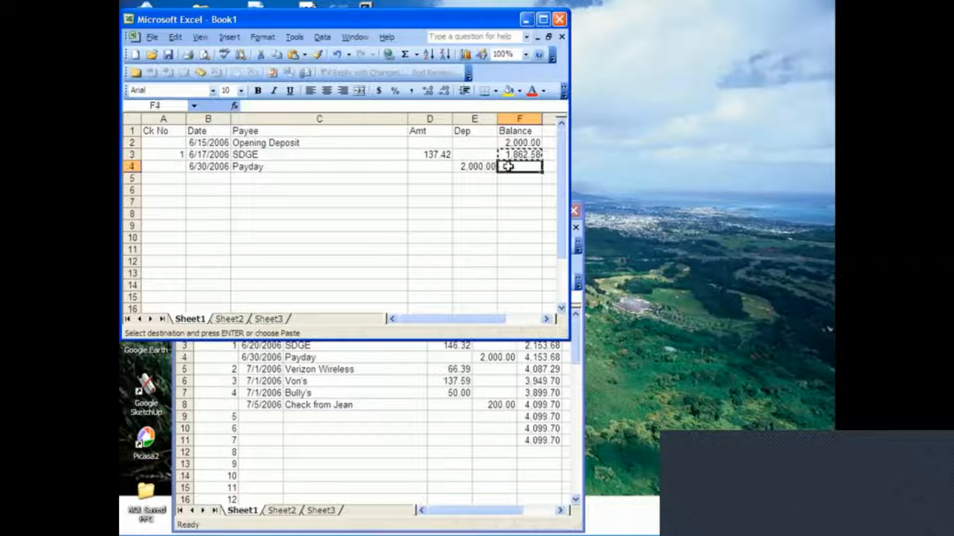
left_click(176, 37)
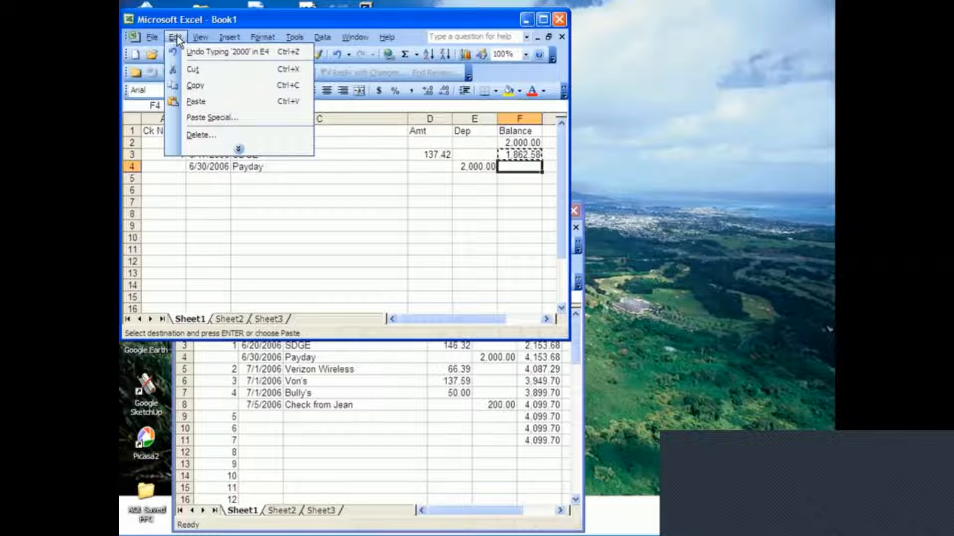
left_click(195, 102)
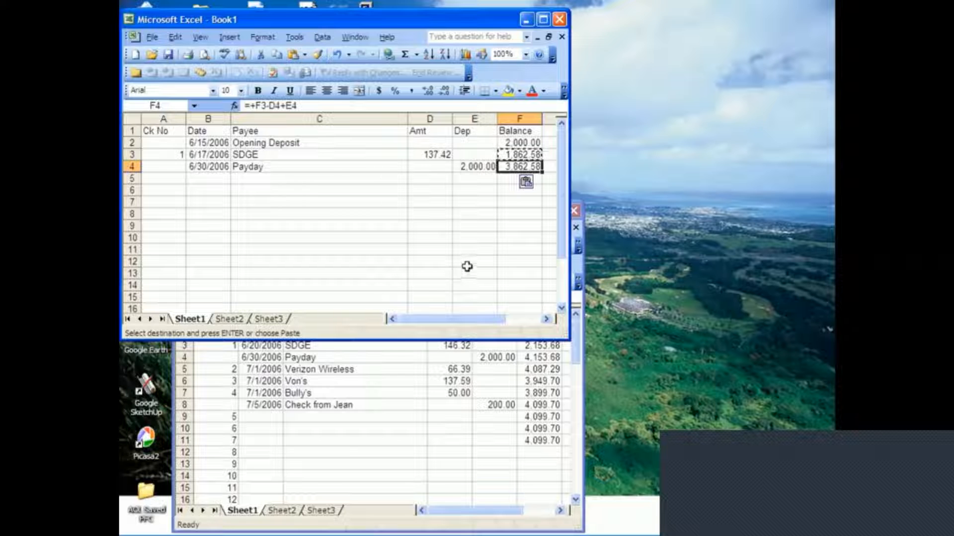
Compare the balance formula in F3 with its copy in F4.
key("Escape")
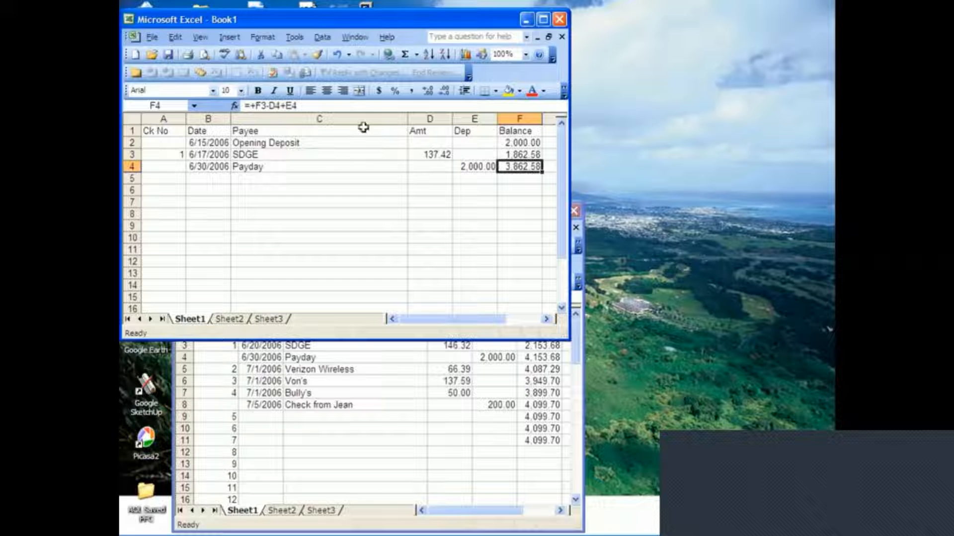
left_click(518, 154)
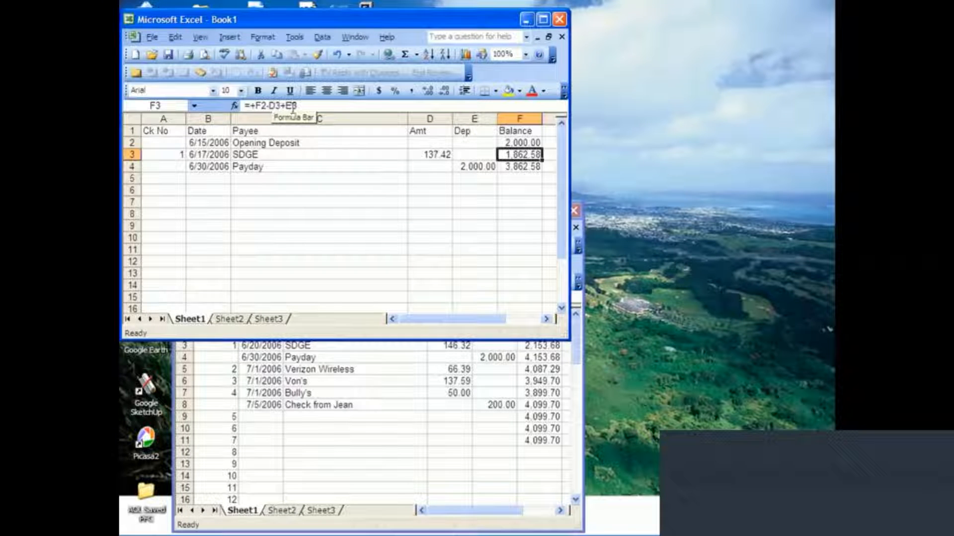
left_click(517, 165)
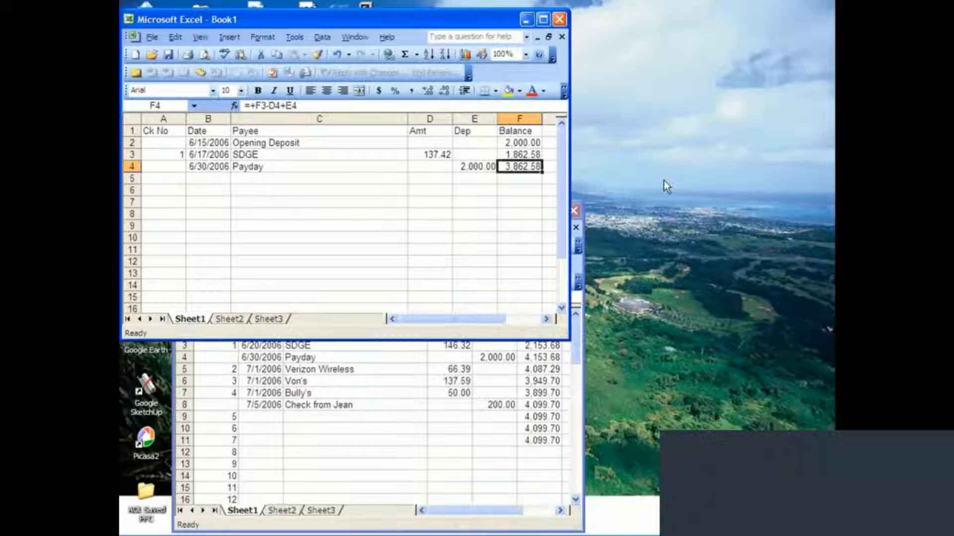
Copy the balance formula from F4 into the empty balance cells F5 through F15.
key("ctrl+c")
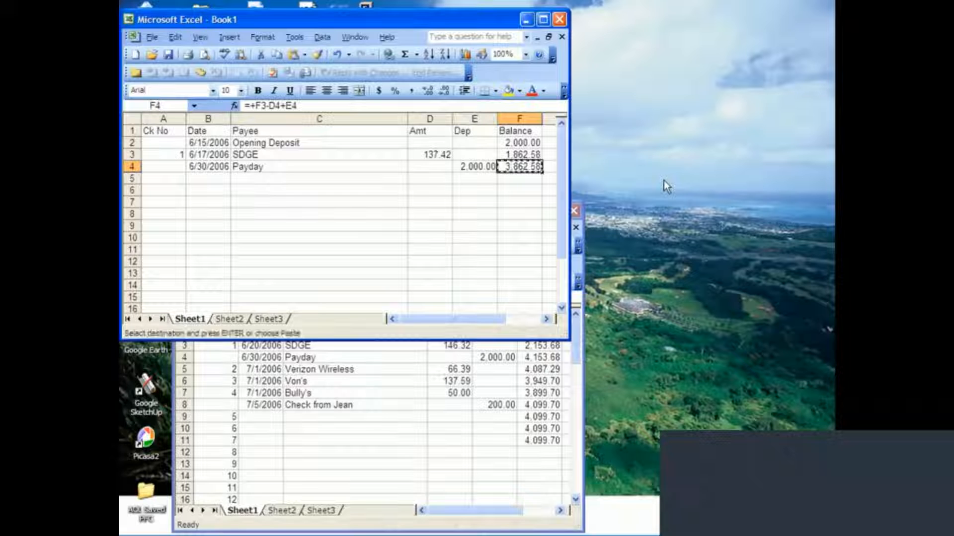
key("Down")
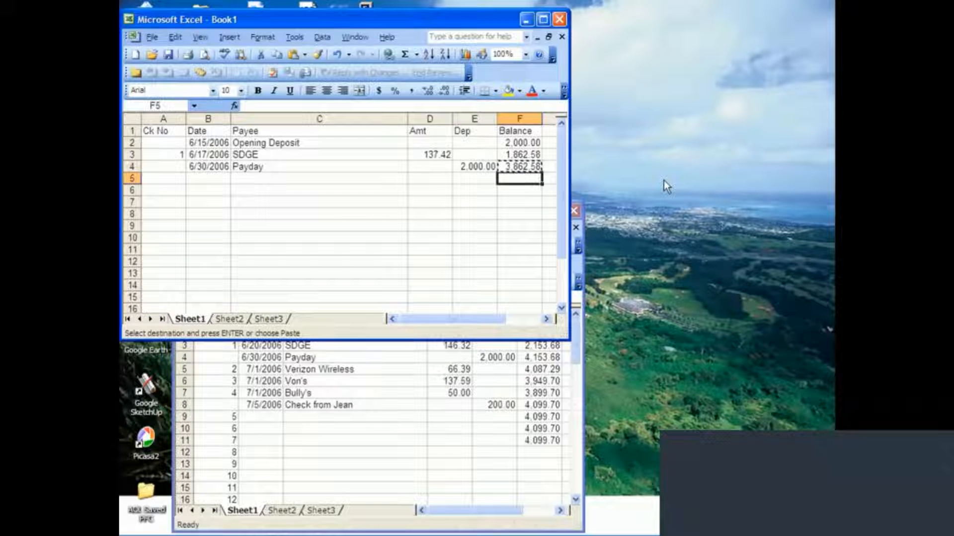
key("shift+Down")
key("shift+Down")
key("shift+Down")
key("shift+Down")
key("shift+Down")
key("shift+Down")
key("shift+Down")
key("shift+Down")
key("shift+Down")
key("shift+Down")
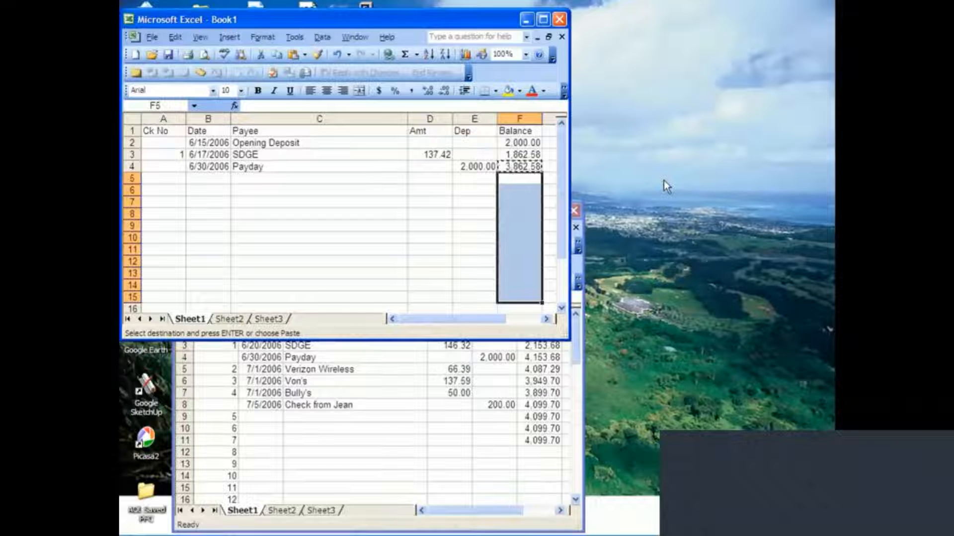
key("ctrl+v")
Examine the copied balance formulas in column F against the empty date, amount and deposit cells of row 5.
key("Up")
key("Up")
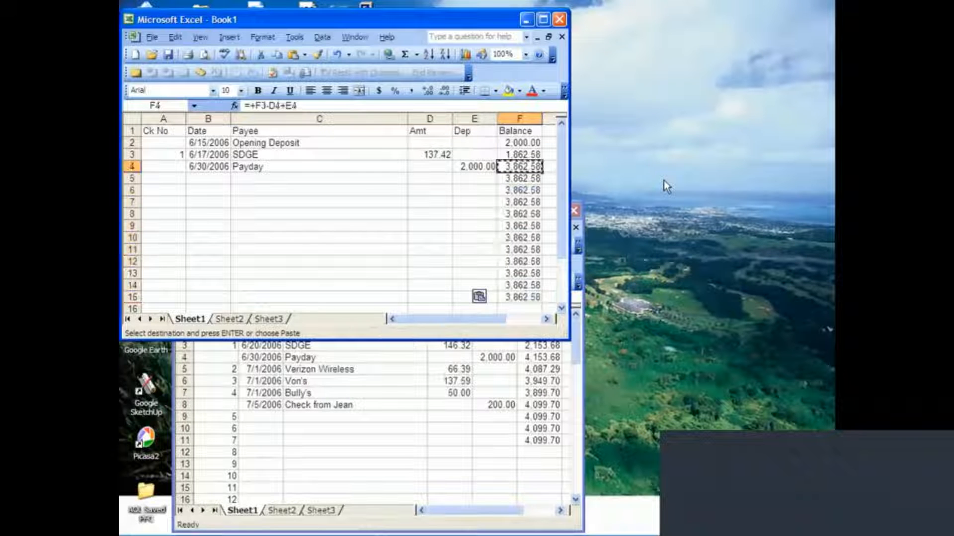
key("Down")
key("Down")
key("Left")
key("Left")
key("Left")
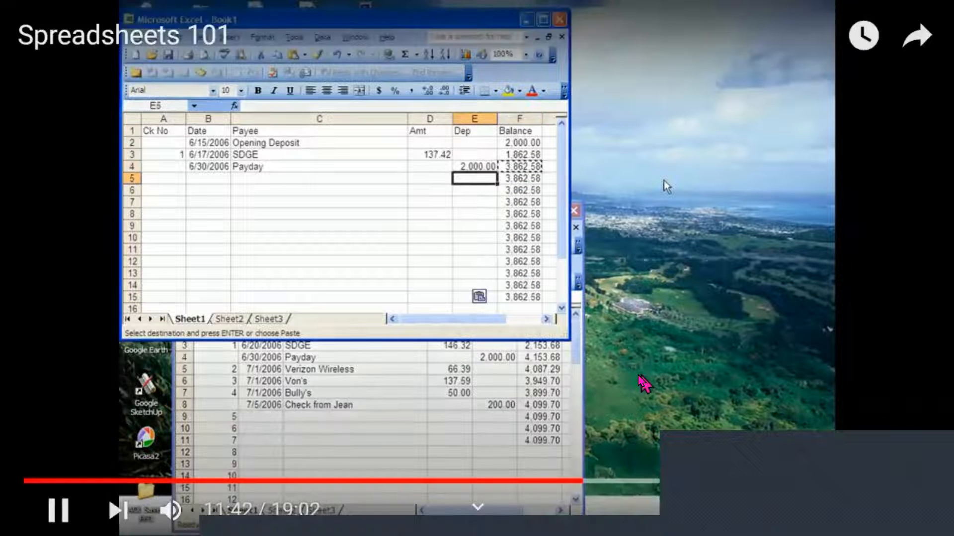
key("Right")
key("Right")
key("Right")
key("Left")
key("Left")
key("Left")
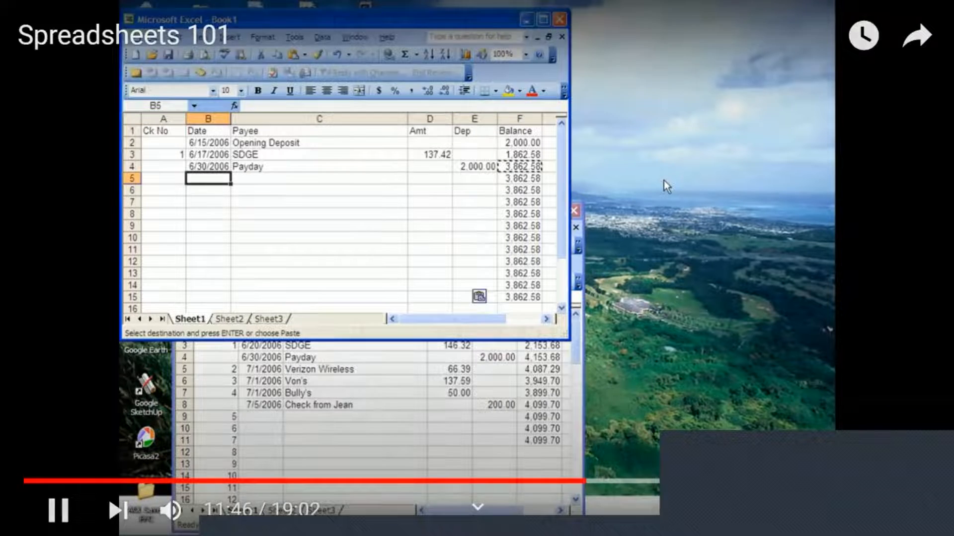
key("Right")
key("Right")
key("Right")
key("Down")
key("Down")
key("Down")
key("Down")
key("Up")
key("Up")
key("Up")
key("Up")
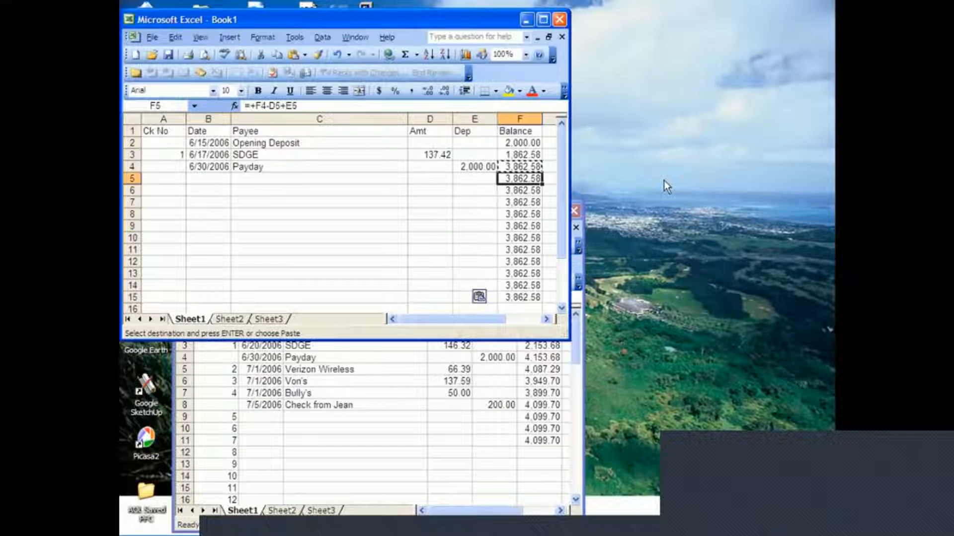
Enter 2 as the check number in A5 for the next register entry.
key("Left")
key("Left")
key("Left")
key("Left")
key("Left")
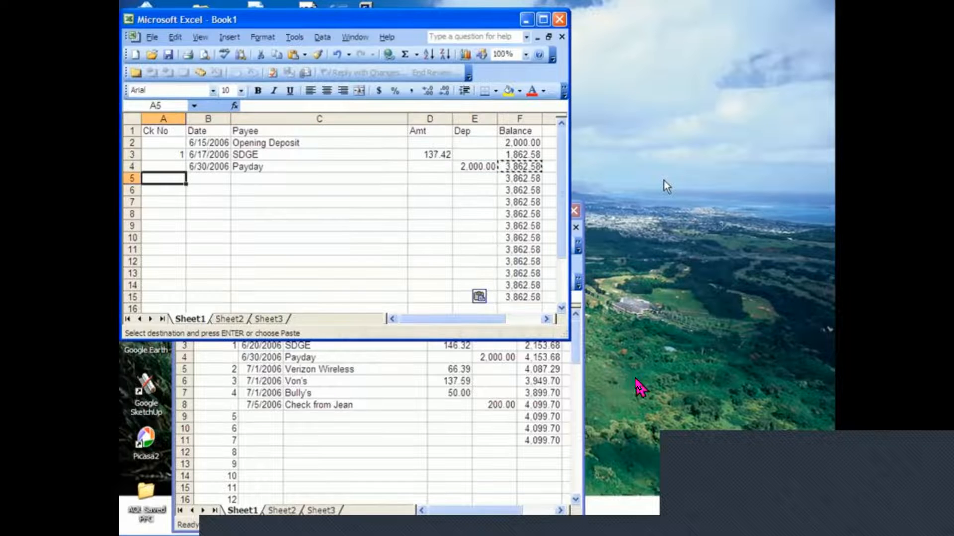
type("2")
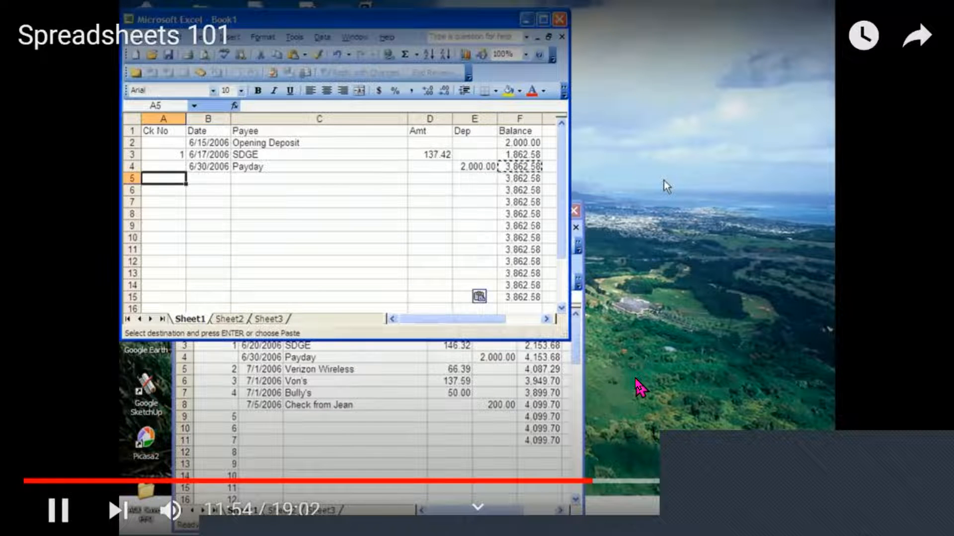
key("Tab")
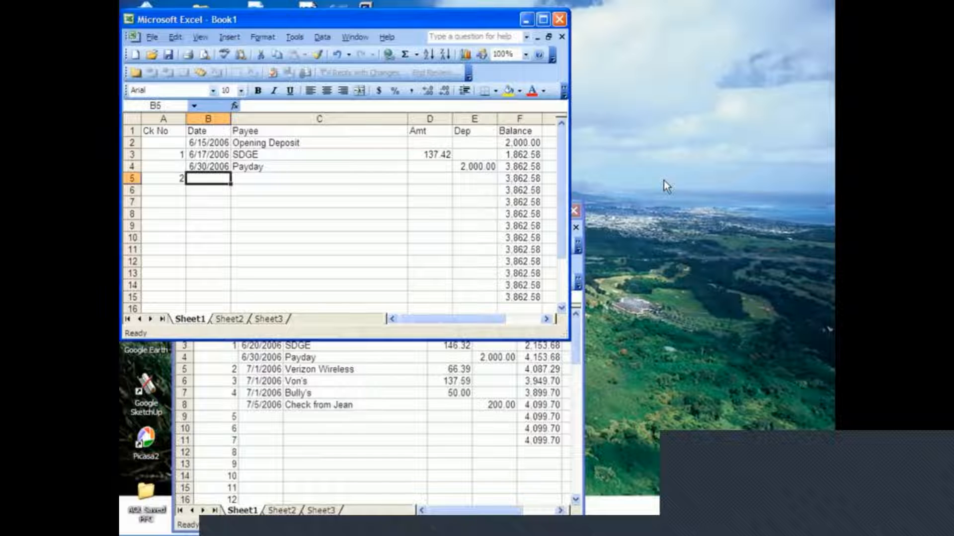
Enter 7/1/06 as the date of check 2 in B5.
type("7/")
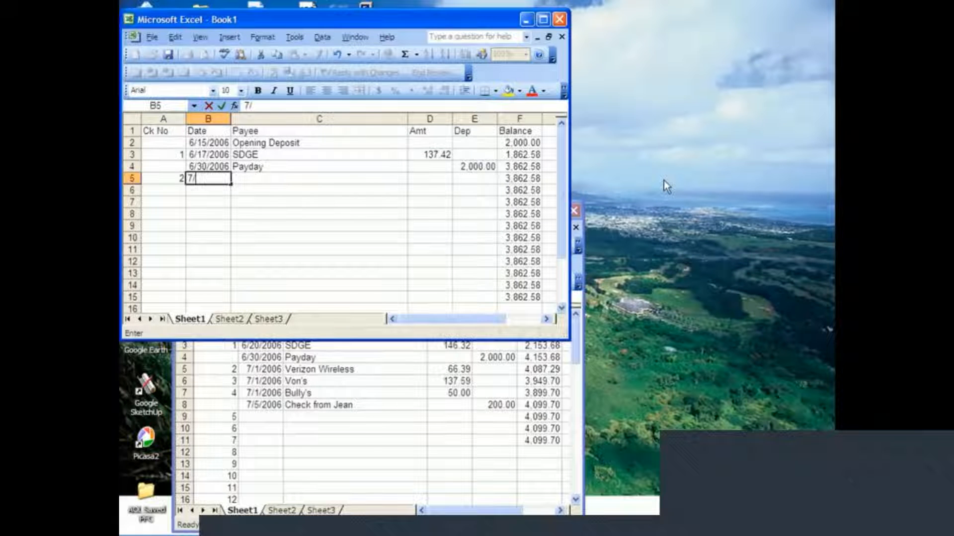
type("1-Jul")
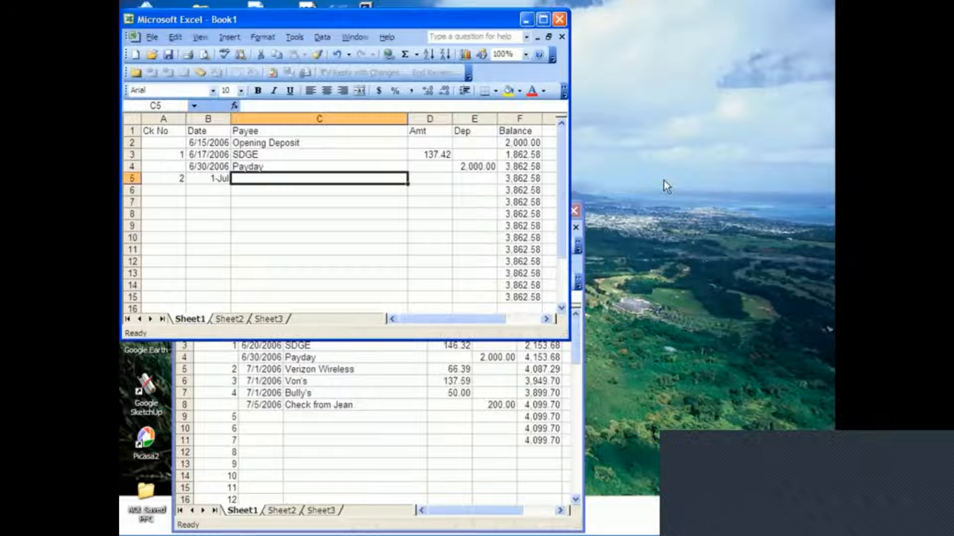
key("Left")
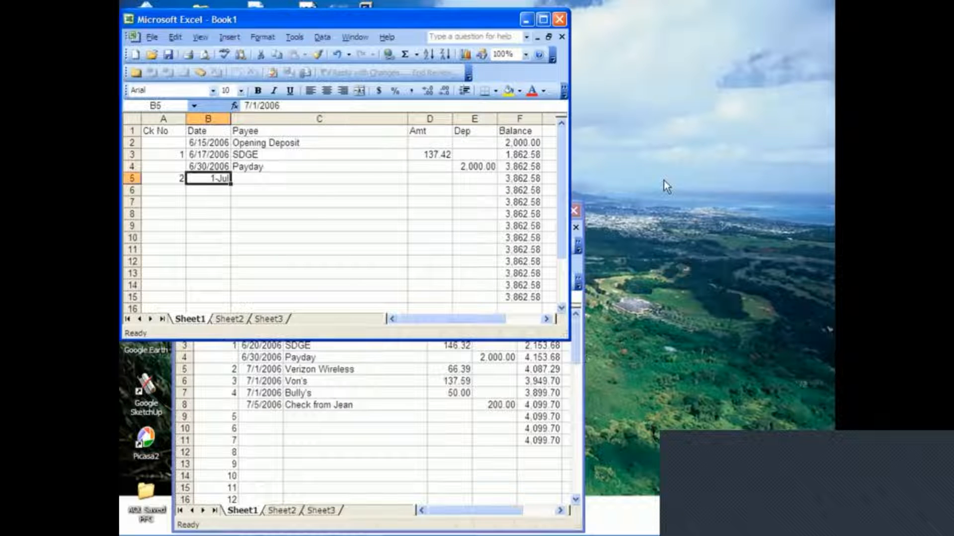
type("7/")
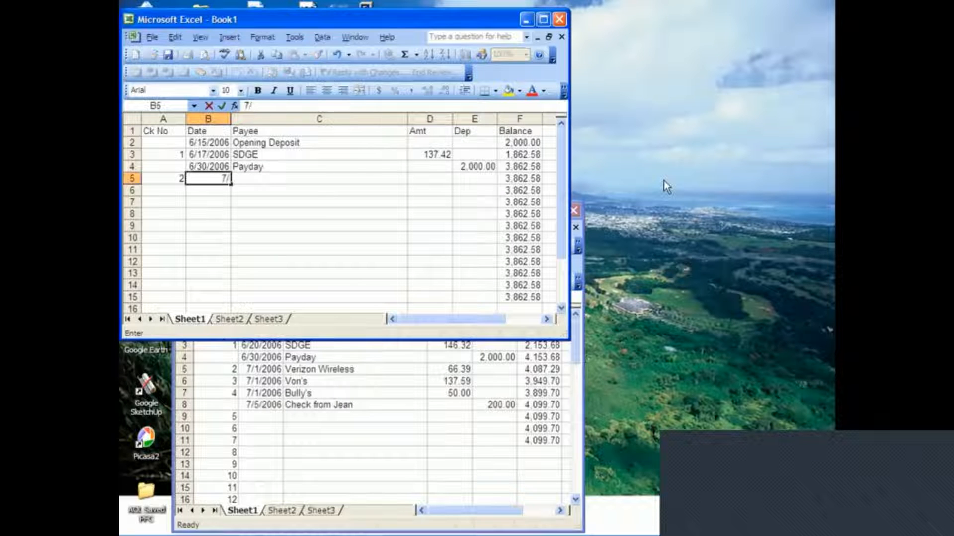
type("1/06")
key("Tab")
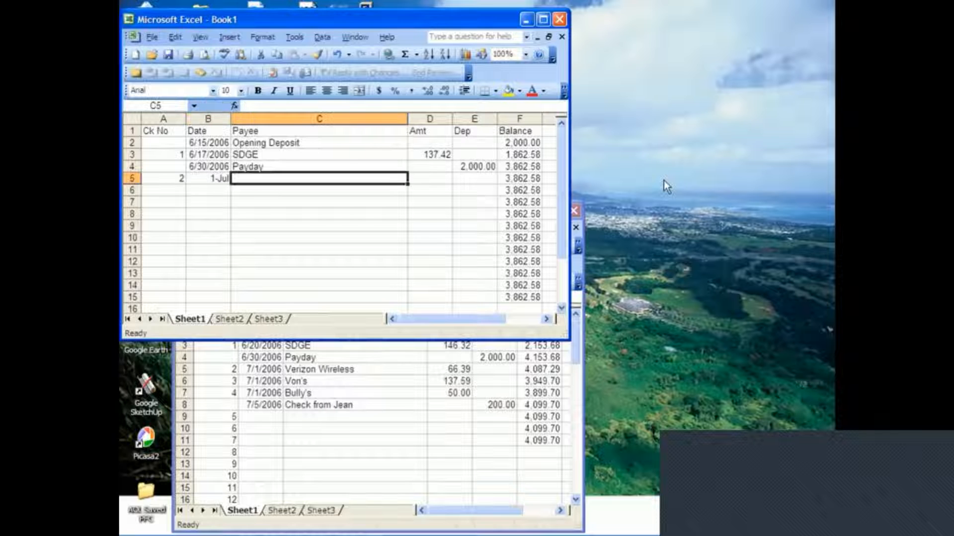
Enter Verizon Wireless as the payee in C5 and 66.39 as its amount in D5.
type("Ve")
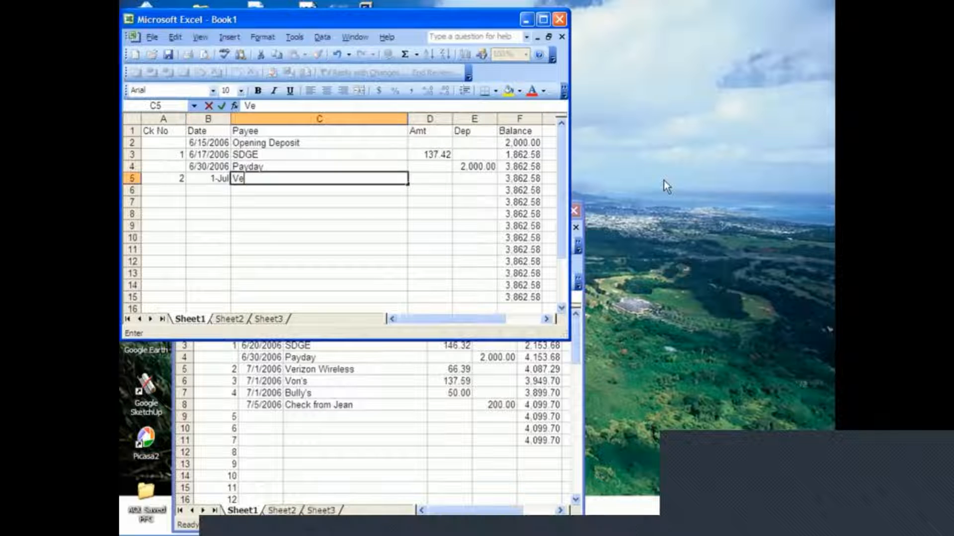
type("rizon Wirels")
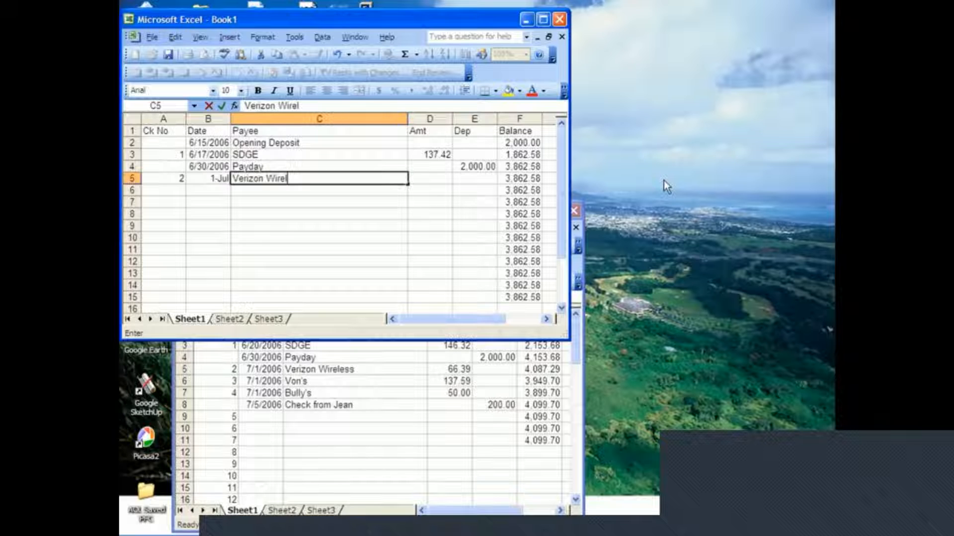
key("BackSpace")
key("BackSpace")
type("less")
key("Tab")
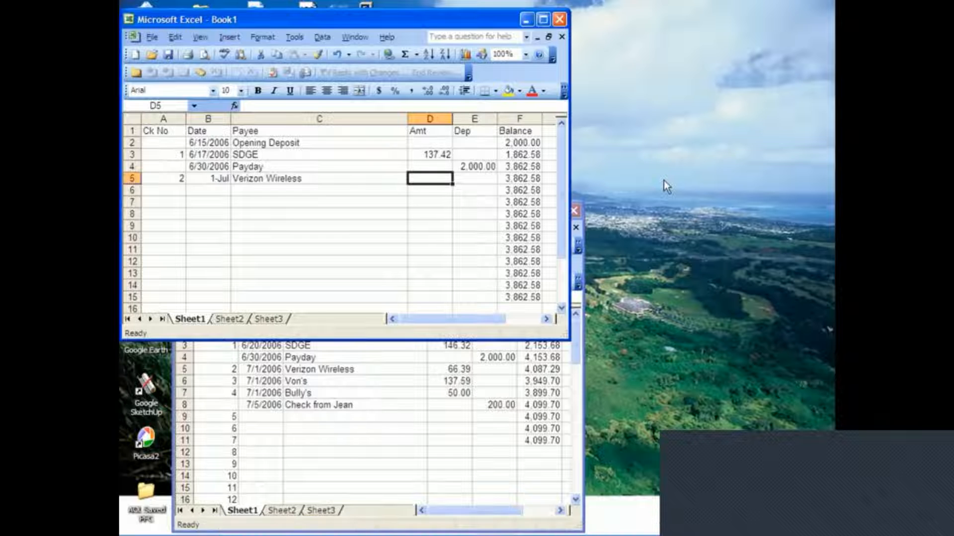
type("66.3")
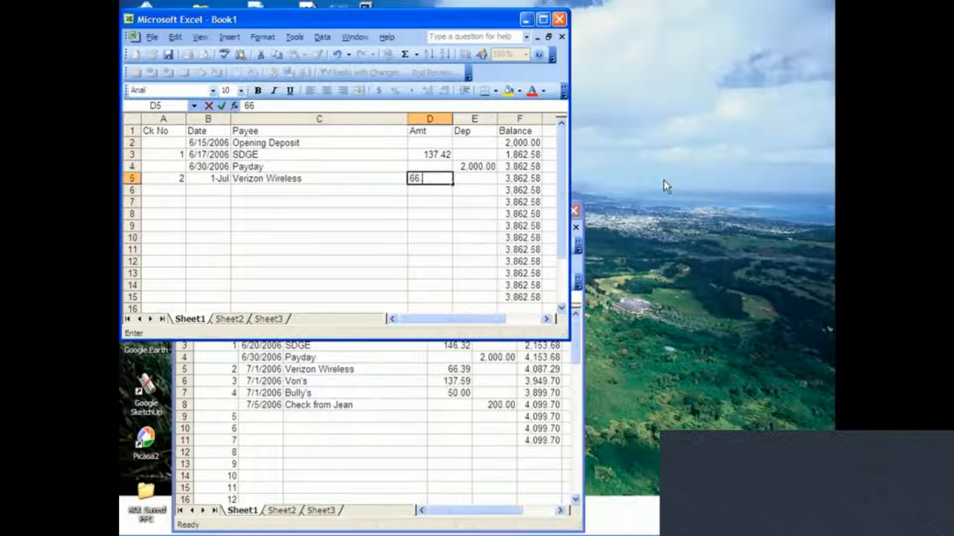
type("9")
key("Return")
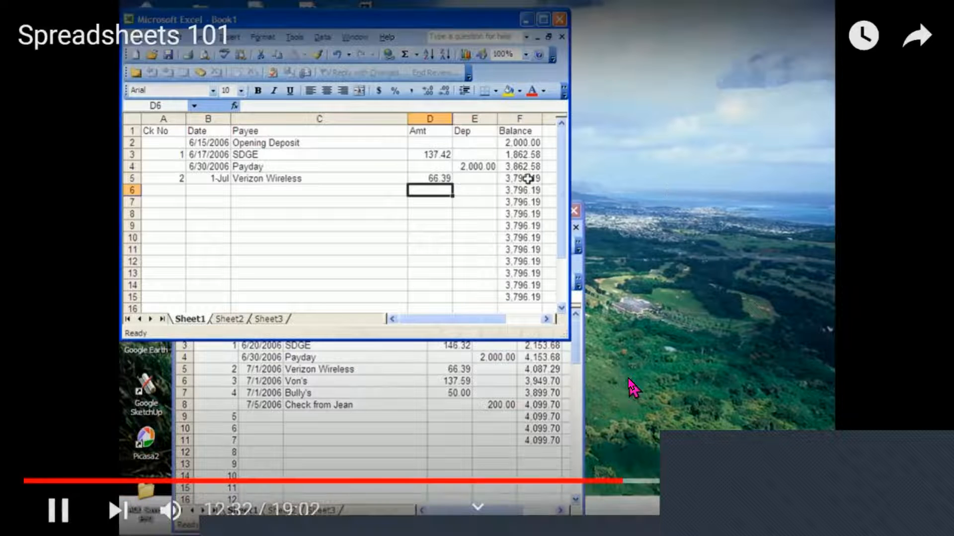
Format the date cells B5 through B15 with the Date number format of type *3/14/2001.
key("Left")
key("Left")
key("Left")
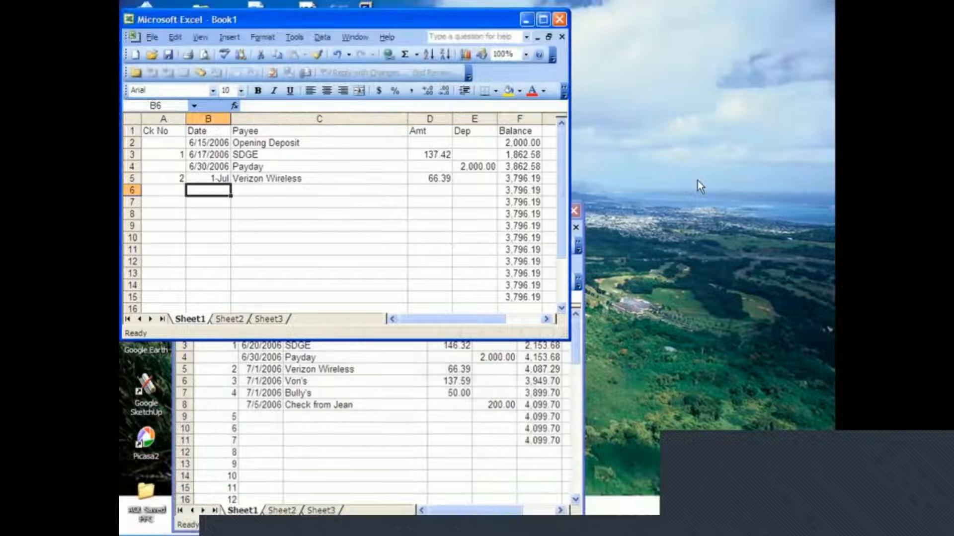
key("Right")
key("Up")
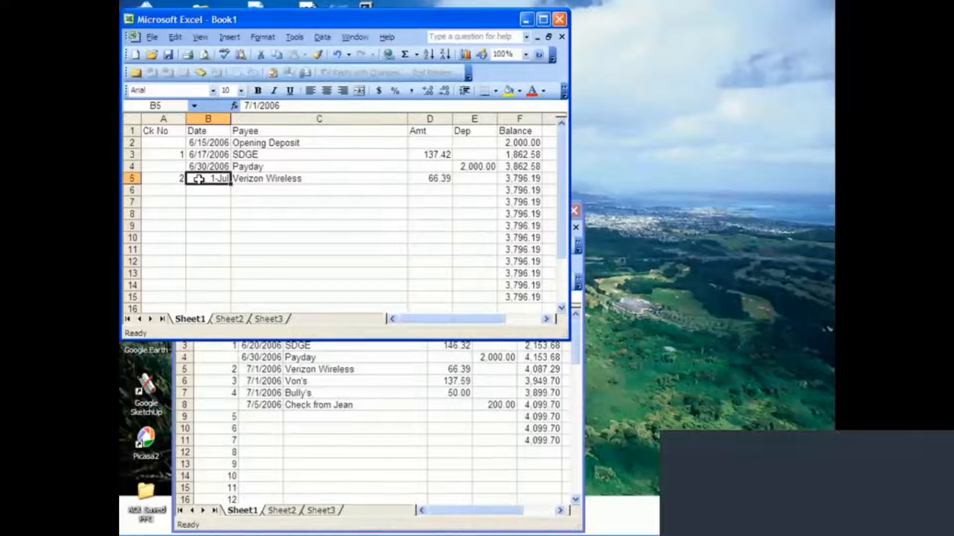
key("shift+Down")
key("shift+Down")
key("shift+Down")
key("shift+Down")
key("shift+Down")
key("shift+Down")
key("shift+Down")
key("shift+Down")
key("shift+Down")
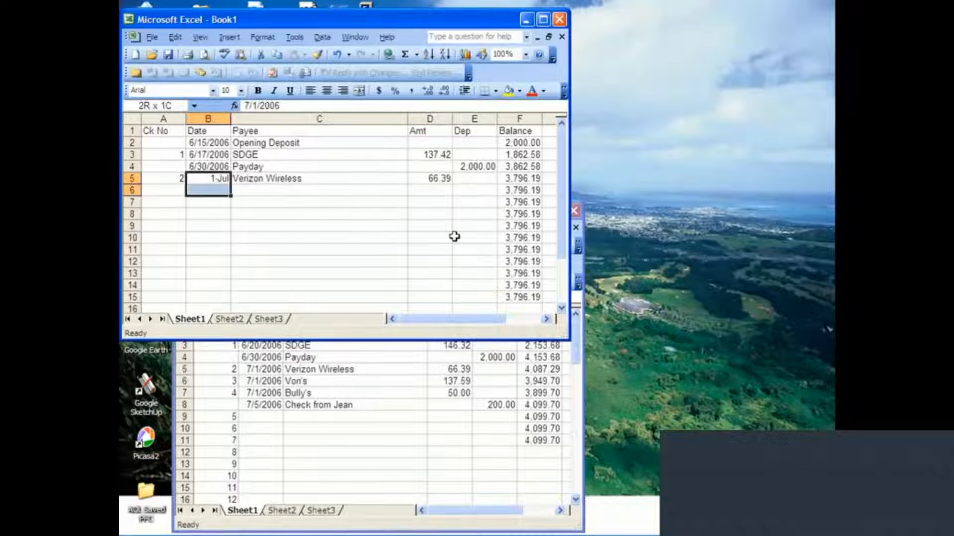
key("shift+Down")
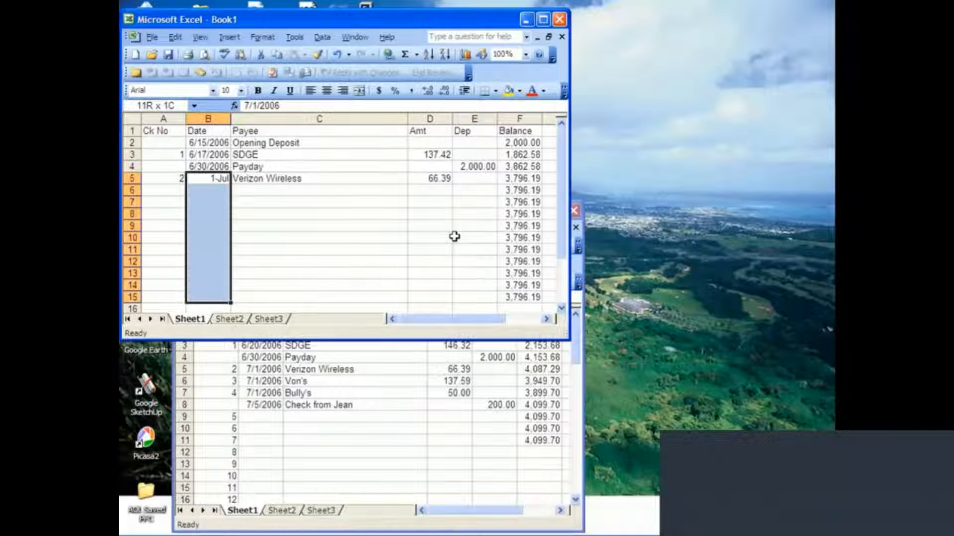
left_click(263, 37)
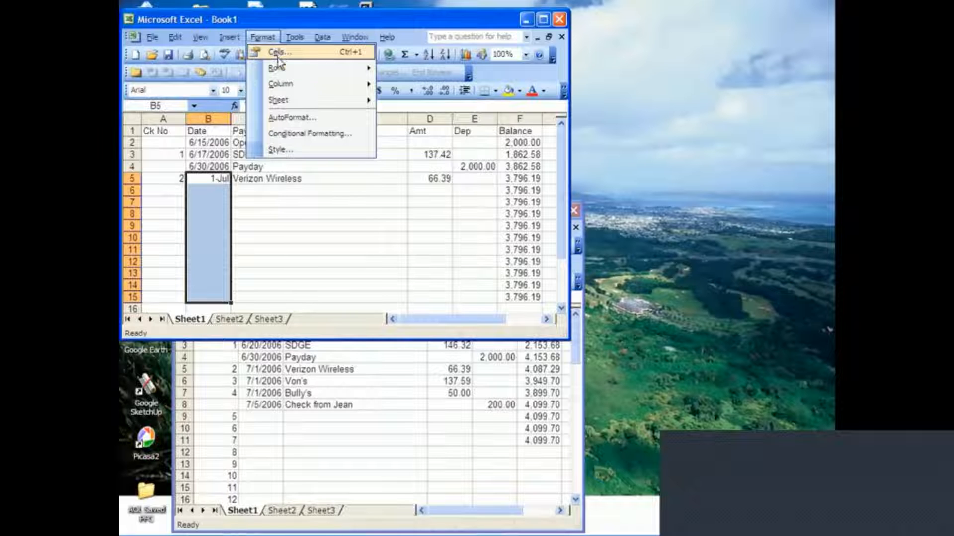
mouse_move(276, 70)
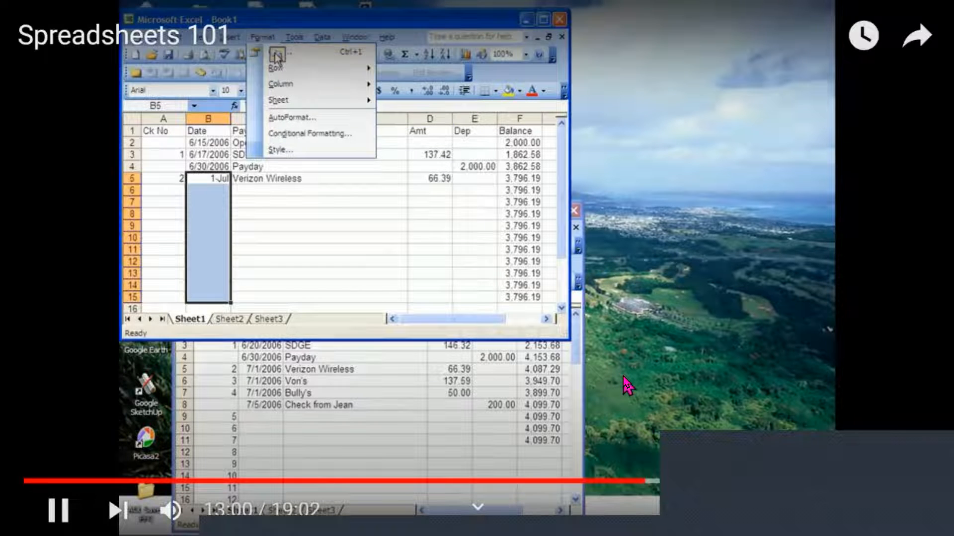
left_click(276, 55)
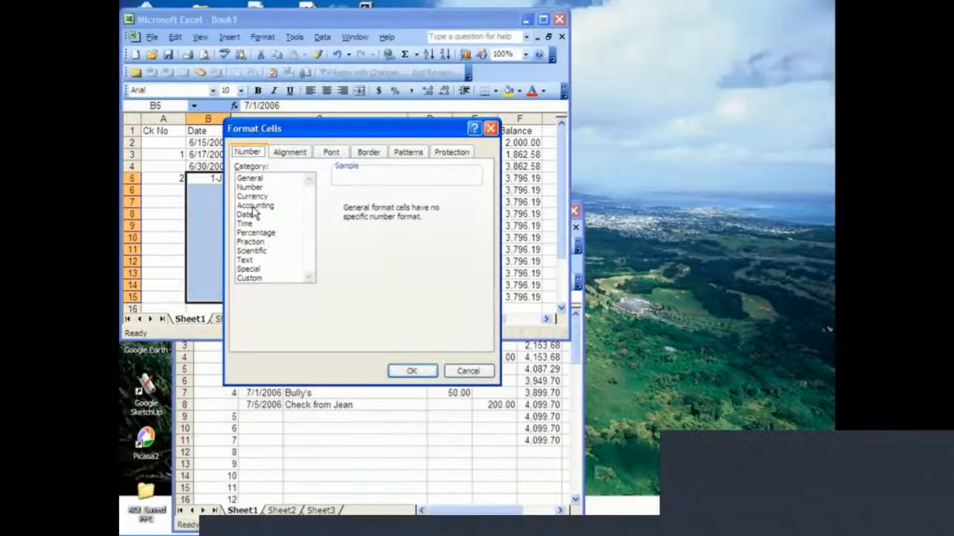
left_click(246, 215)
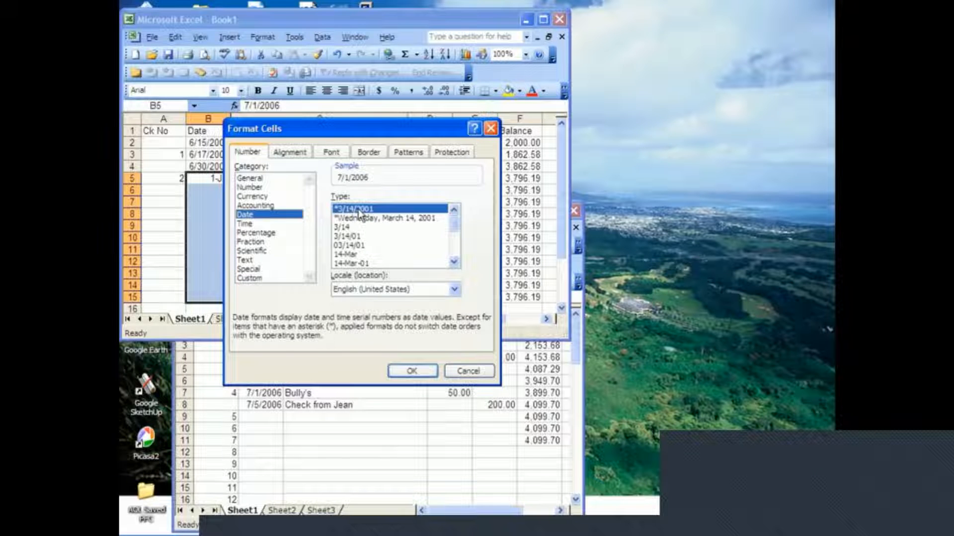
left_click(407, 376)
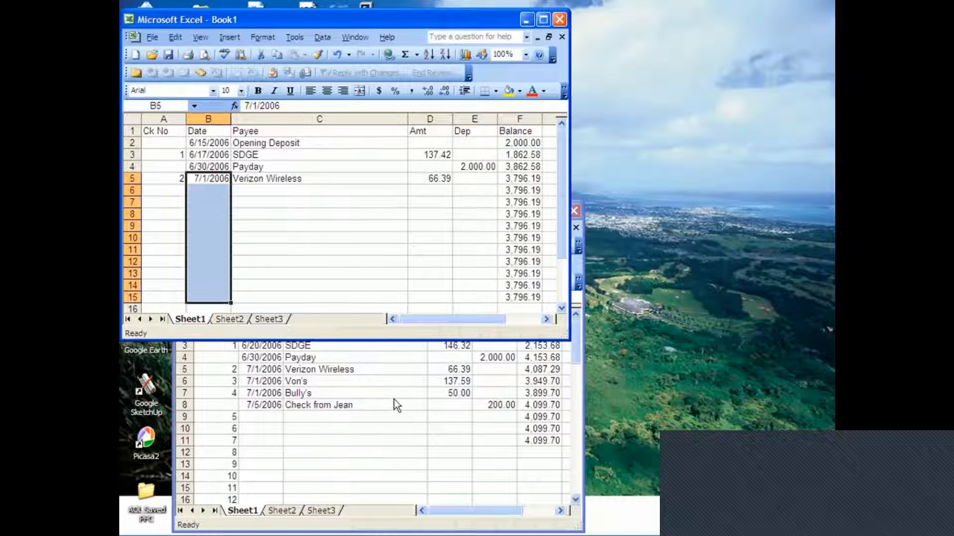
Enter 3 as the next check number in A6.
key("Right")
key("Down")
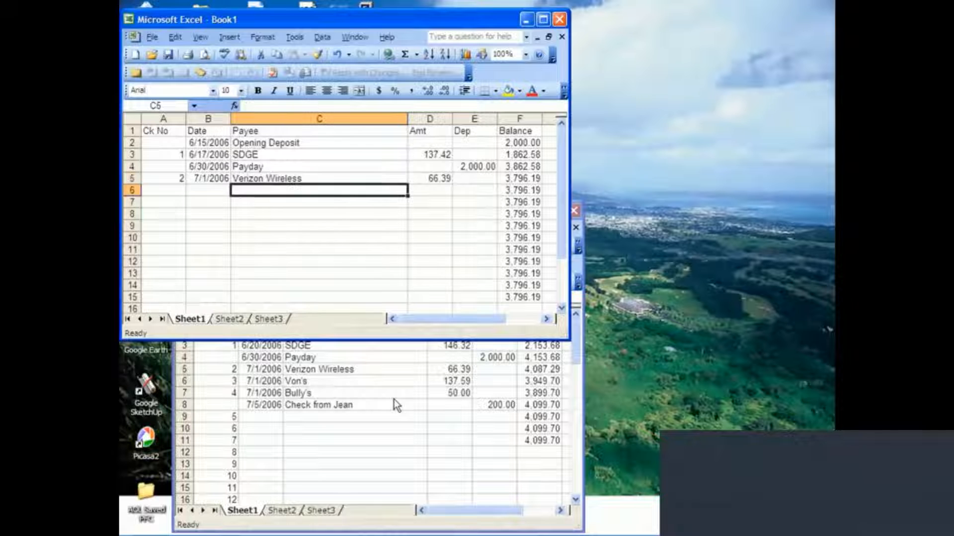
key("Left")
key("Left")
type("3")
key("Tab")
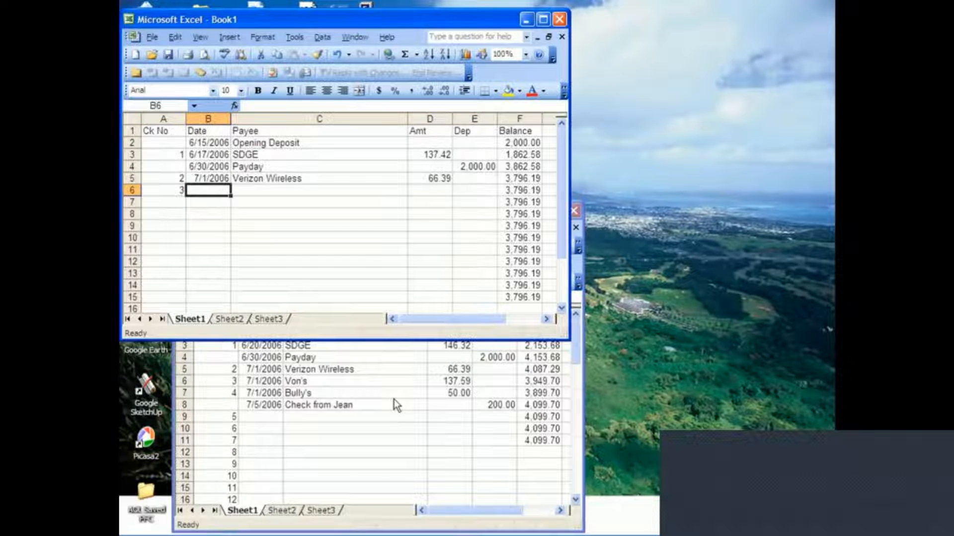
Copy the 7/1/2006 date from B5 into B6 for check 3.
key("Up")
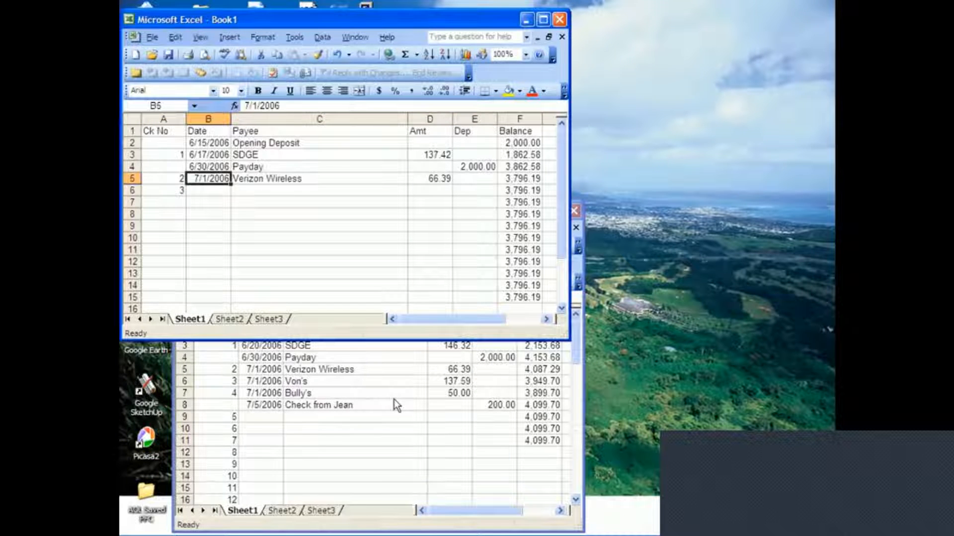
key("ctrl+c")
key("Down")
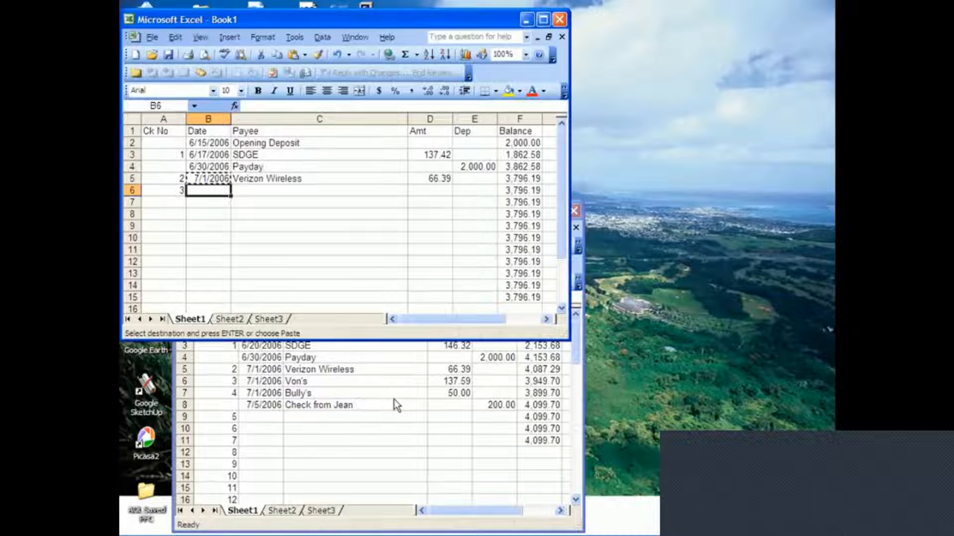
key("Escape")
key("Down")
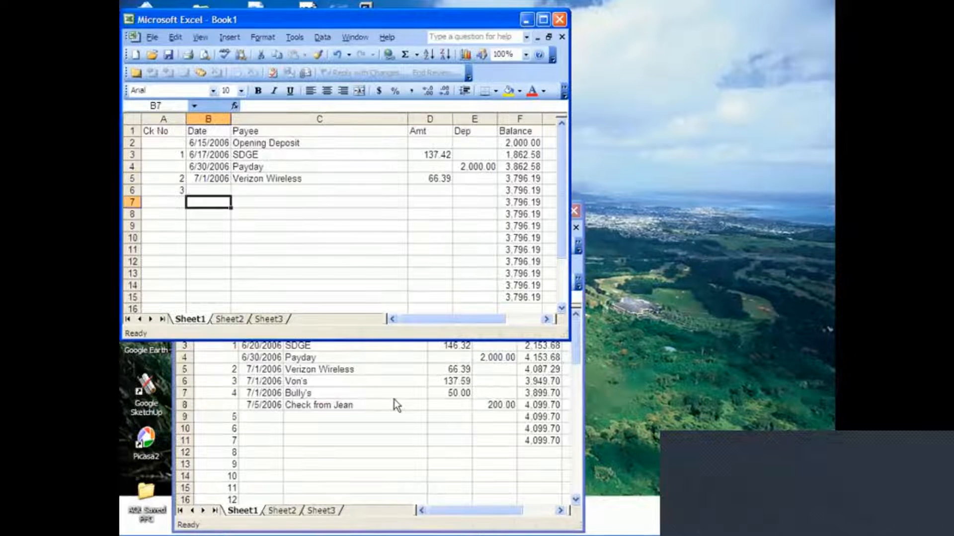
key("Up")
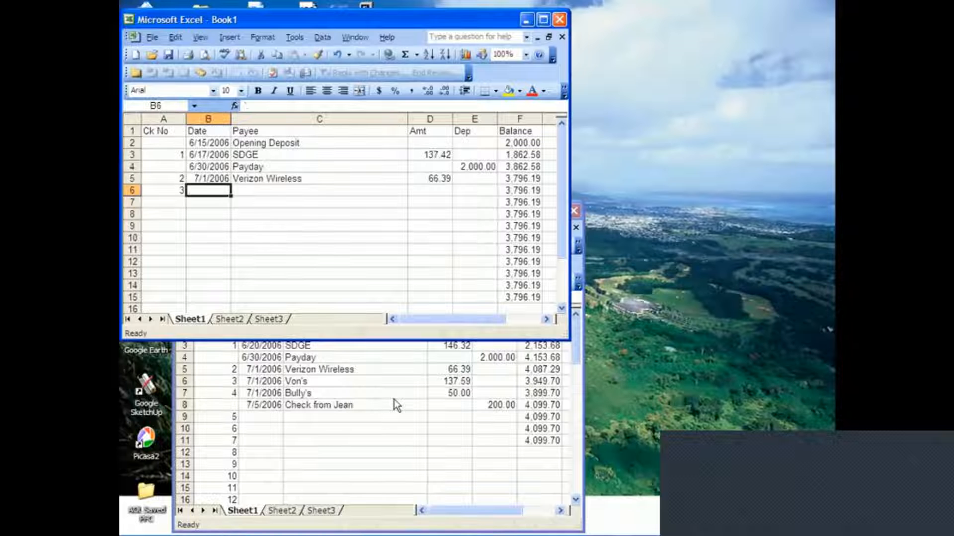
key("shift+Down")
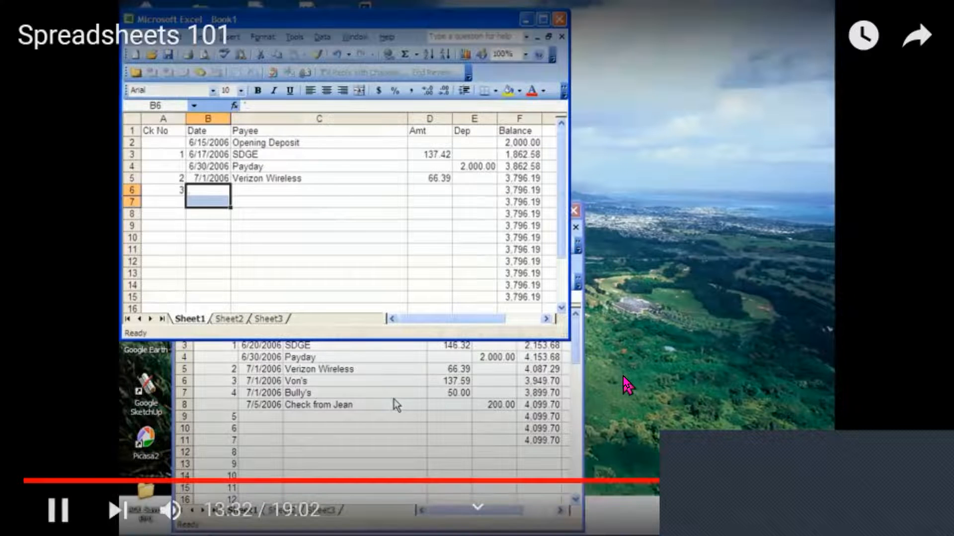
key("Up")
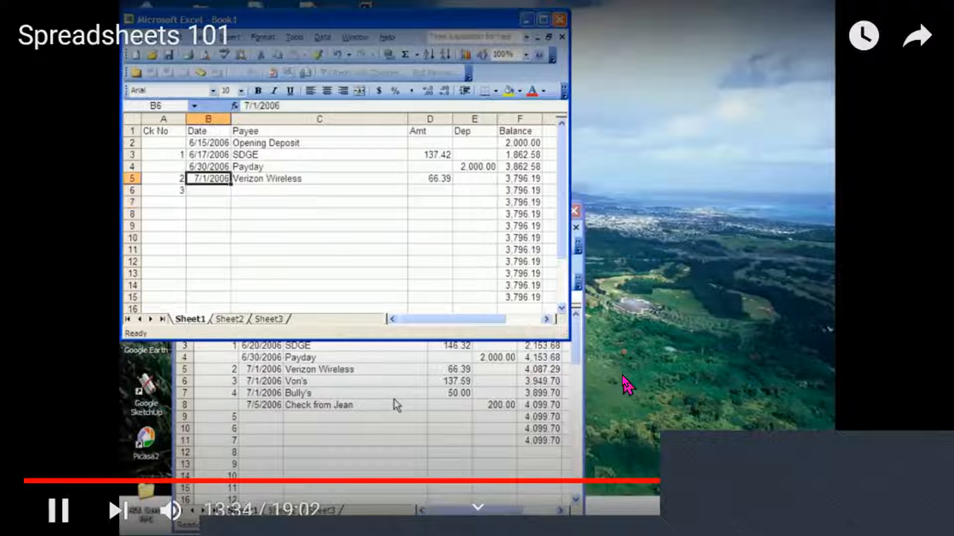
key("Down")
key("Down")
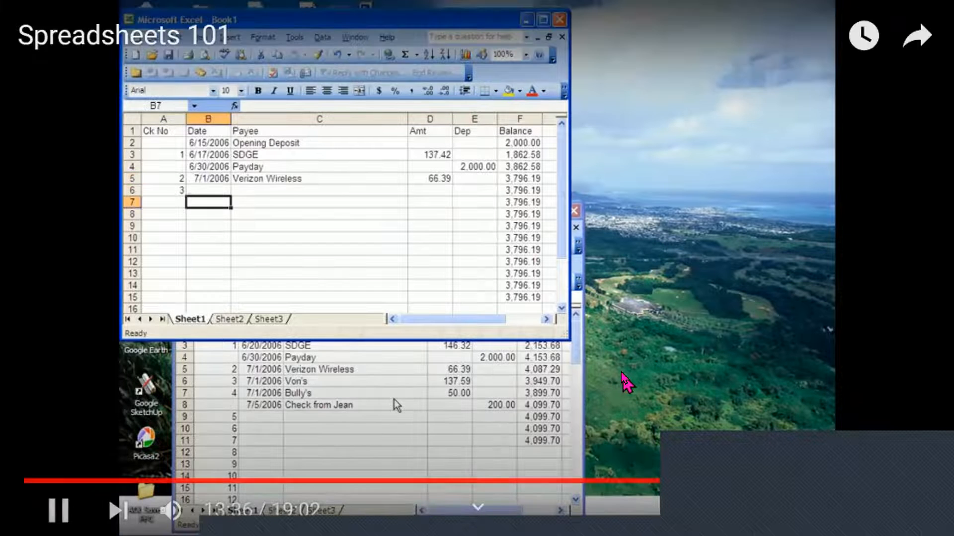
key("Up")
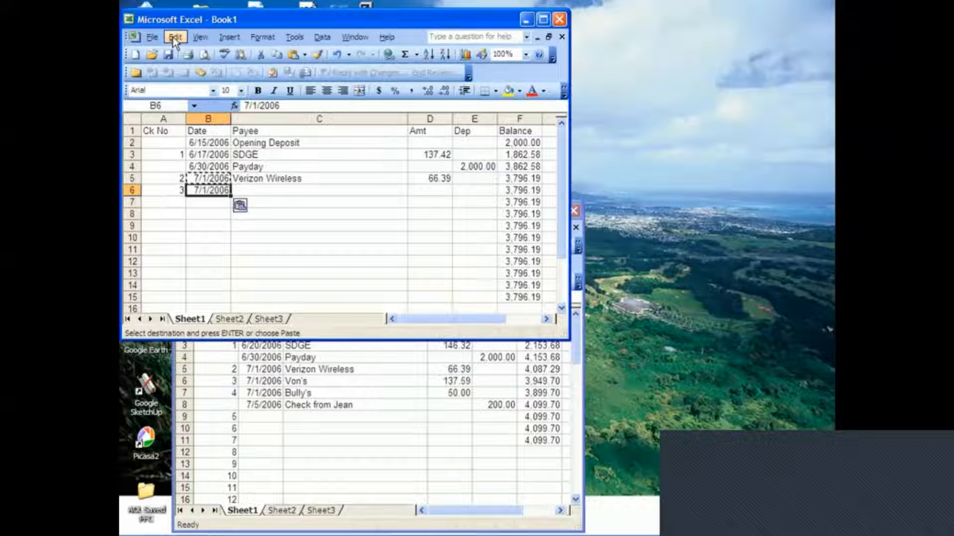
Enter 200 in E8 as the deposit amount for the 7/5/2006 entry.
mouse_move(598, 357)
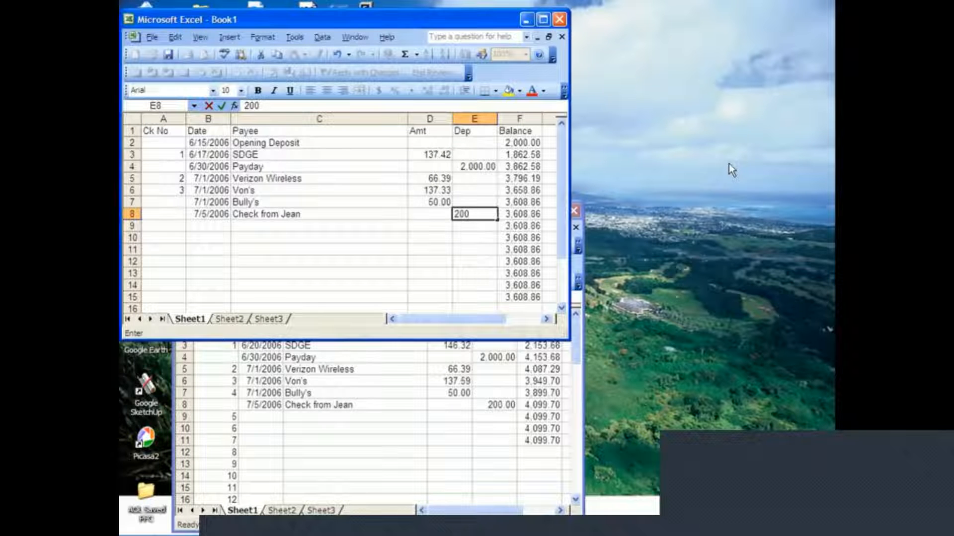
key("Return")
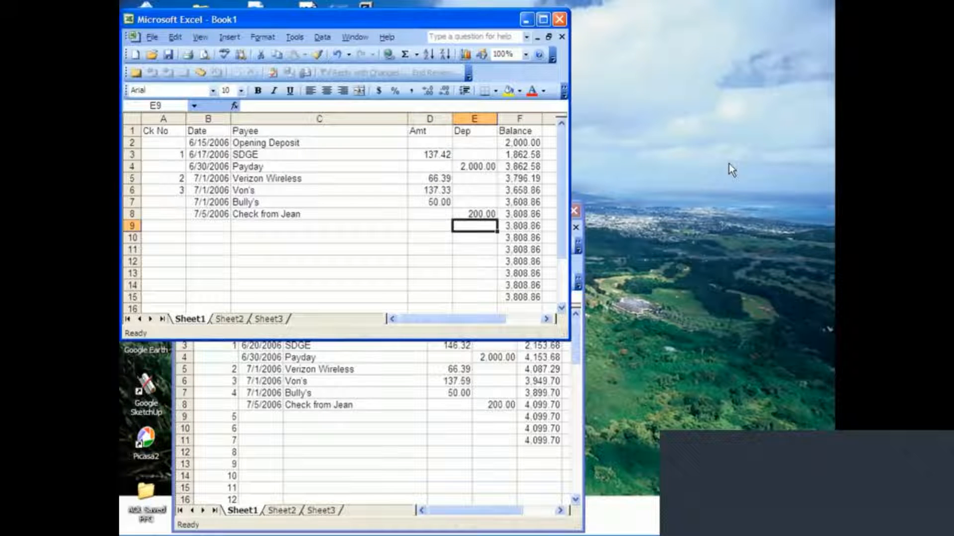
Fill A6 through A16 with consecutive check numbers as a linear column series starting from 3 with step value 1.
key("Left")
key("Left")
key("Left")
key("Left")
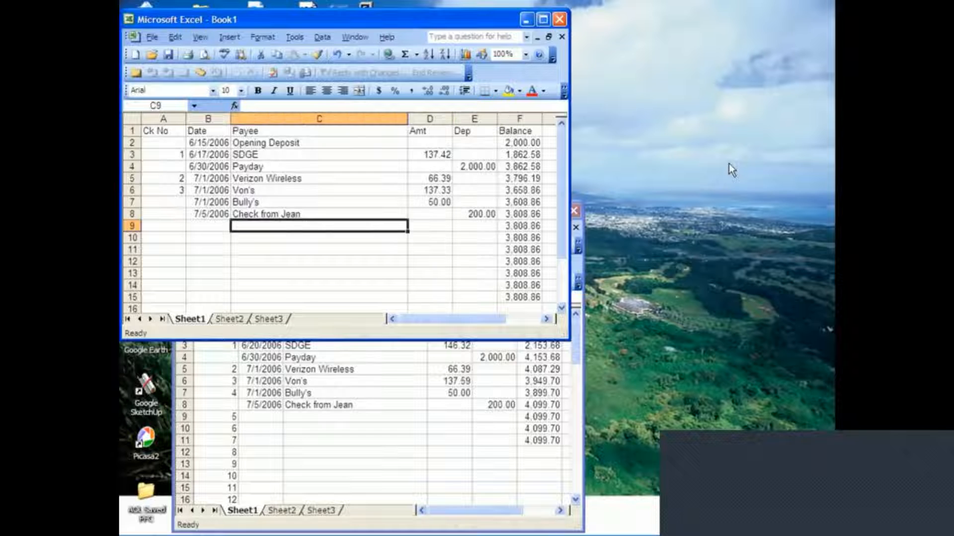
key("Up")
key("Up")
key("Up")
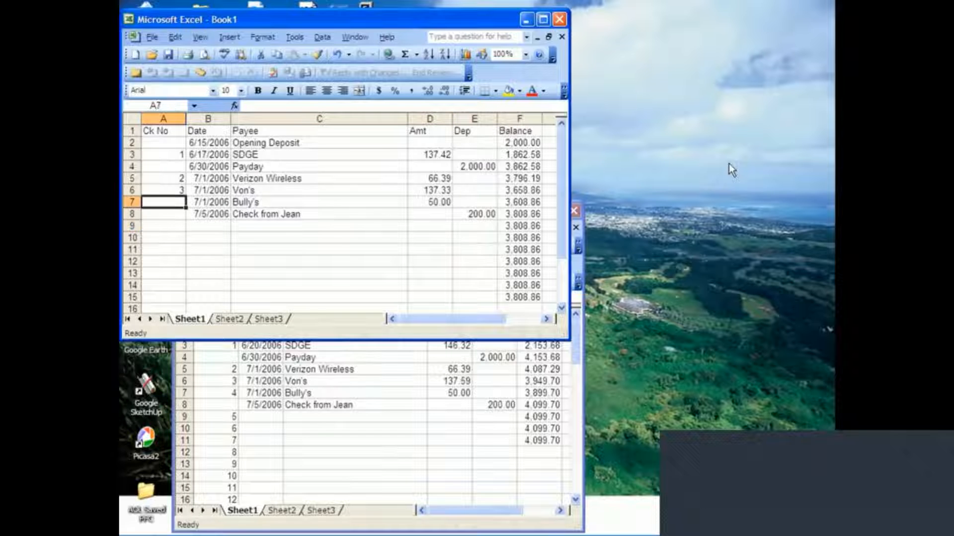
scroll(693, 230, "down", 1)
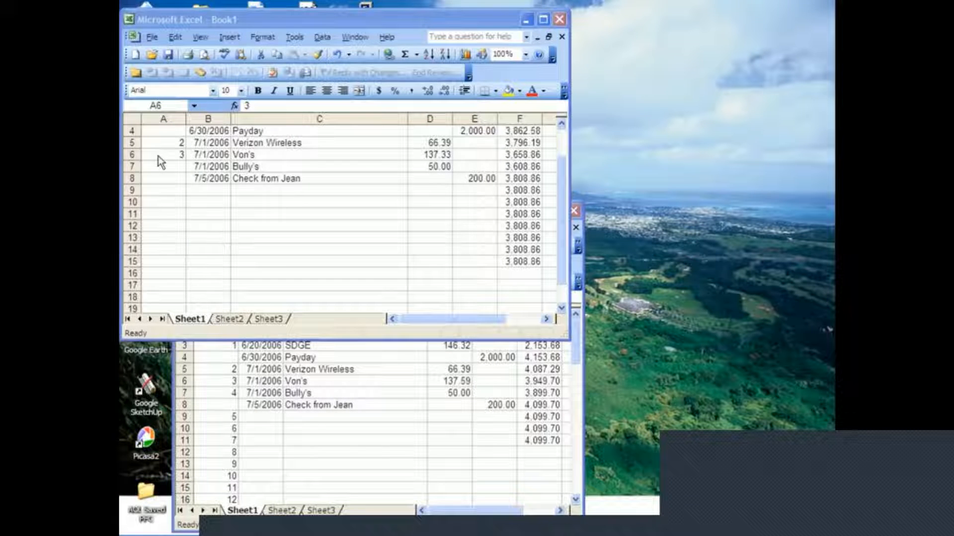
left_click(171, 155)
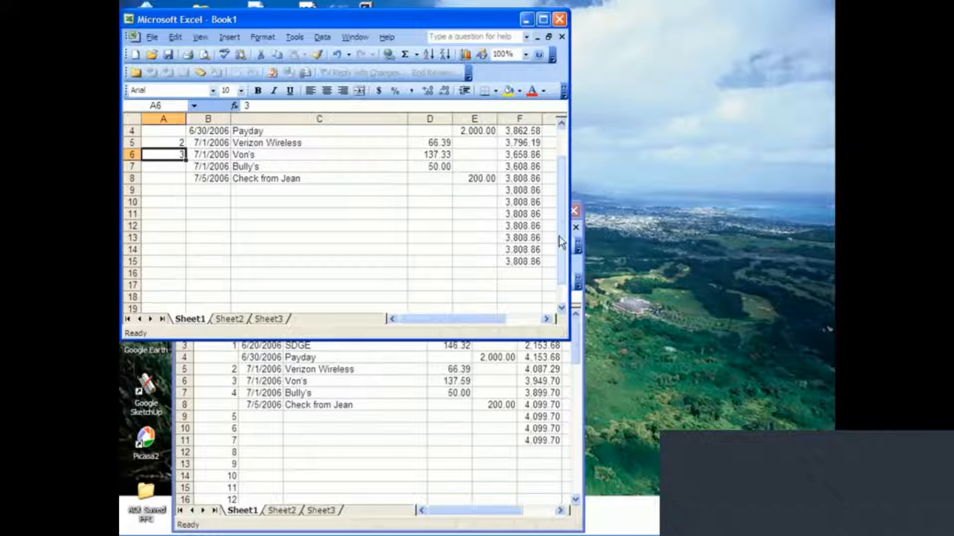
left_click_drag(561, 241, 561, 204)
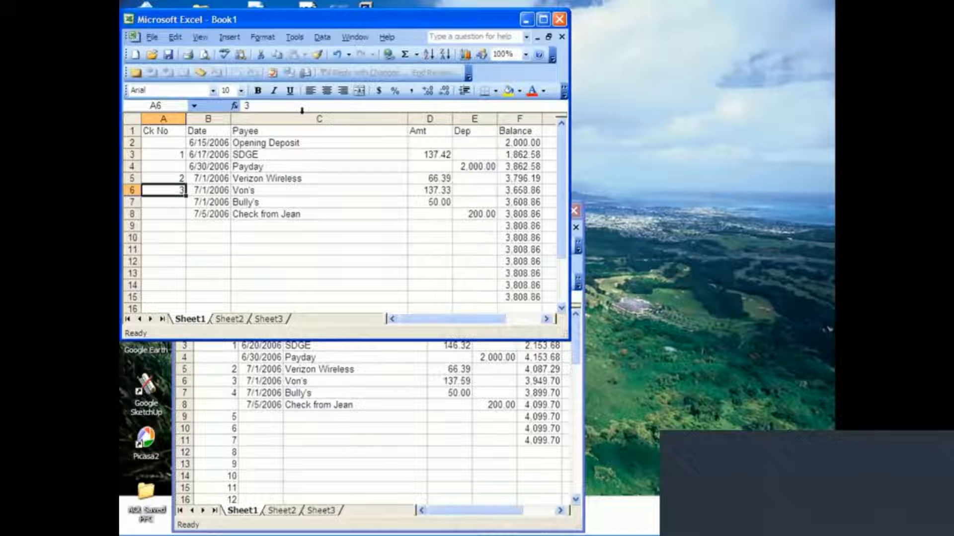
key("shift+Down")
key("shift+Down")
key("shift+Down")
key("shift+Down")
key("shift+Down")
key("shift+Down")
key("shift+Down")
key("shift+Down")
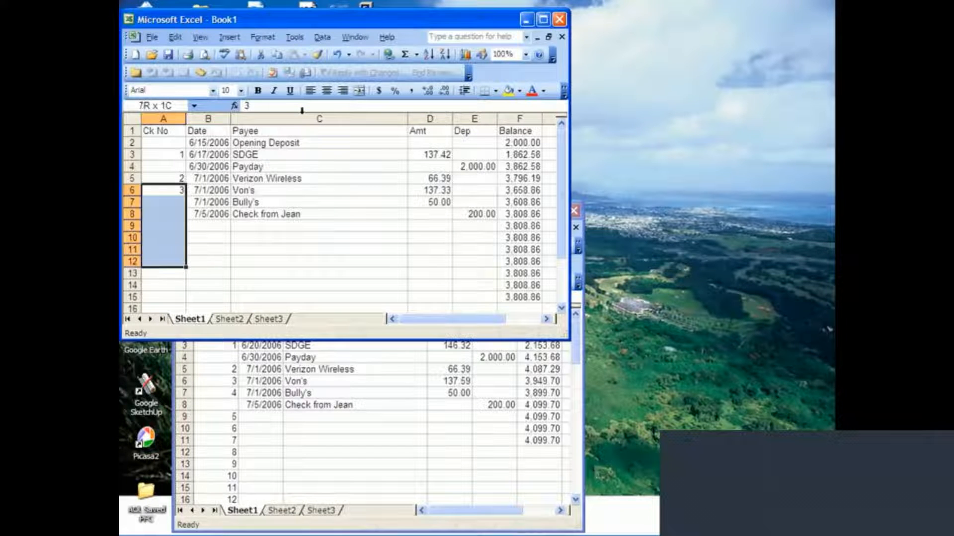
key("shift+Down")
key("shift+Down")
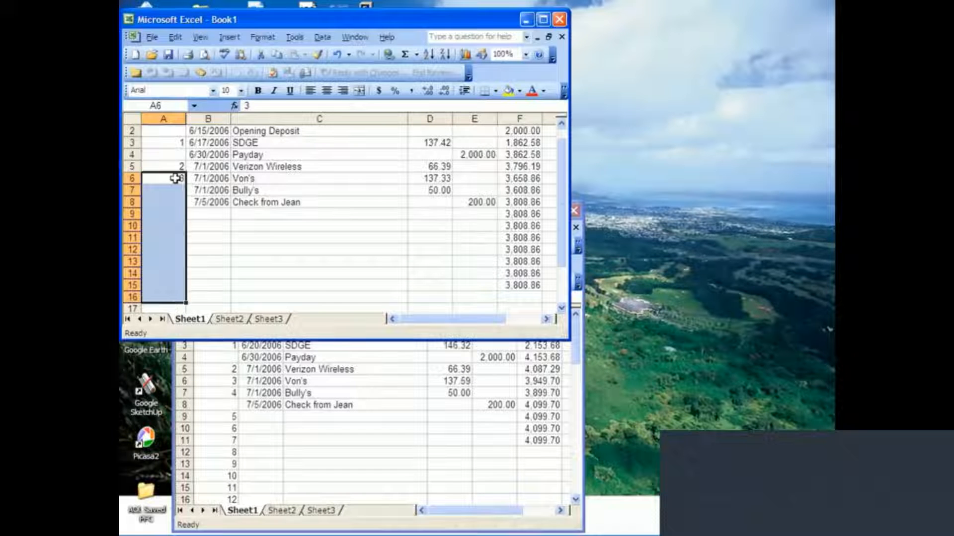
left_click(174, 37)
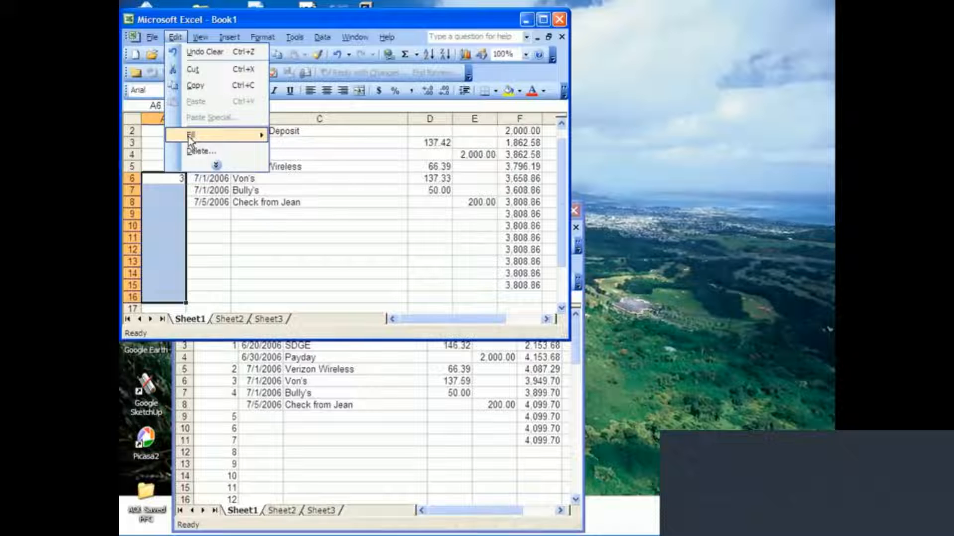
mouse_move(189, 138)
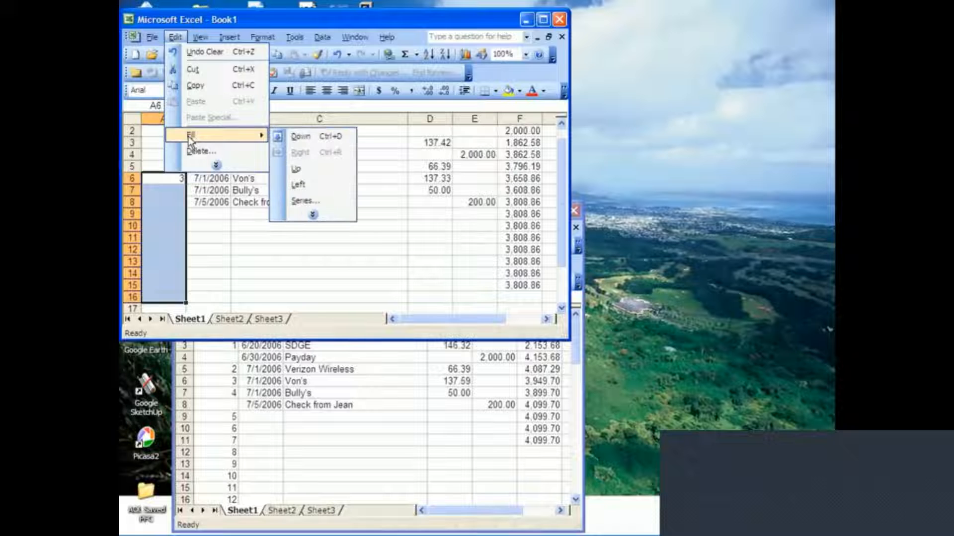
left_click(299, 202)
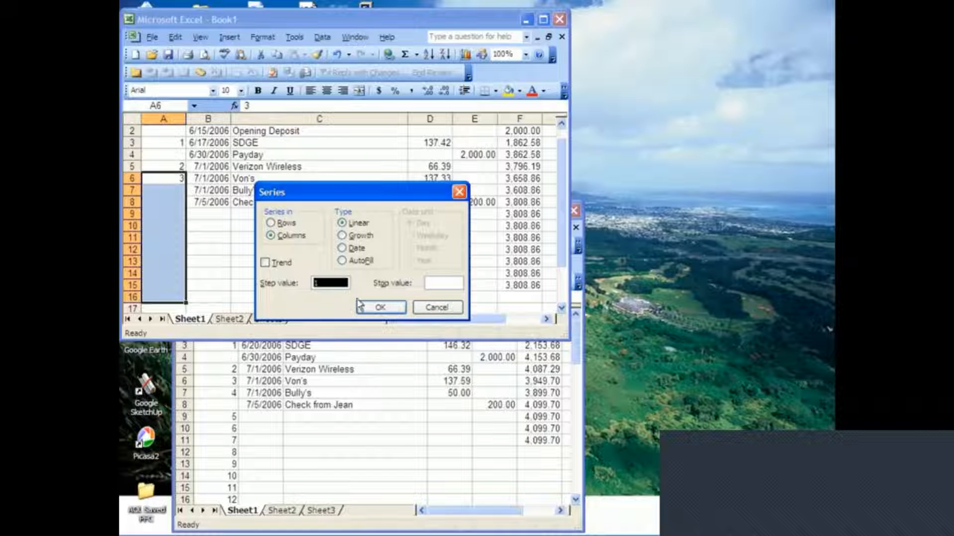
left_click(380, 308)
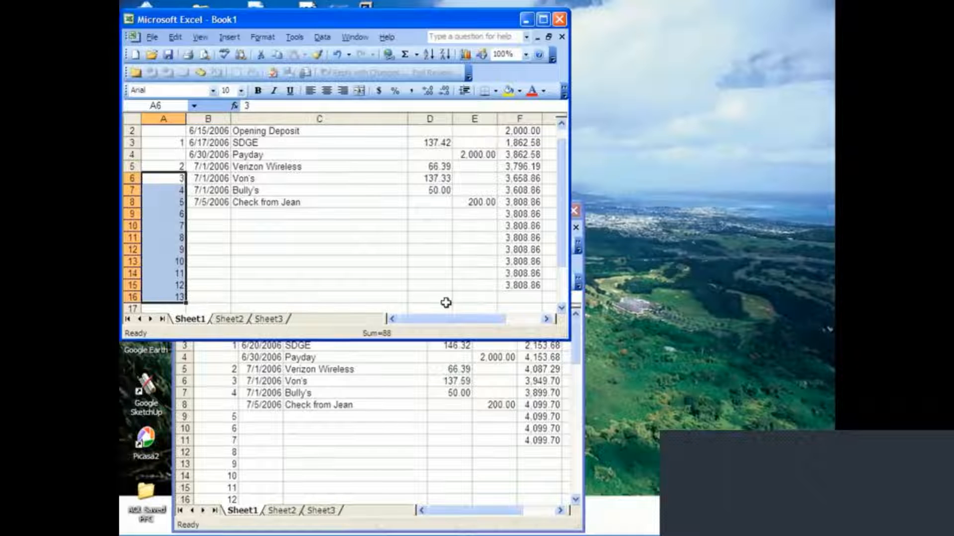
Inspect the copied running balance formulas in column F from F8 down to F15.
left_click(519, 203)
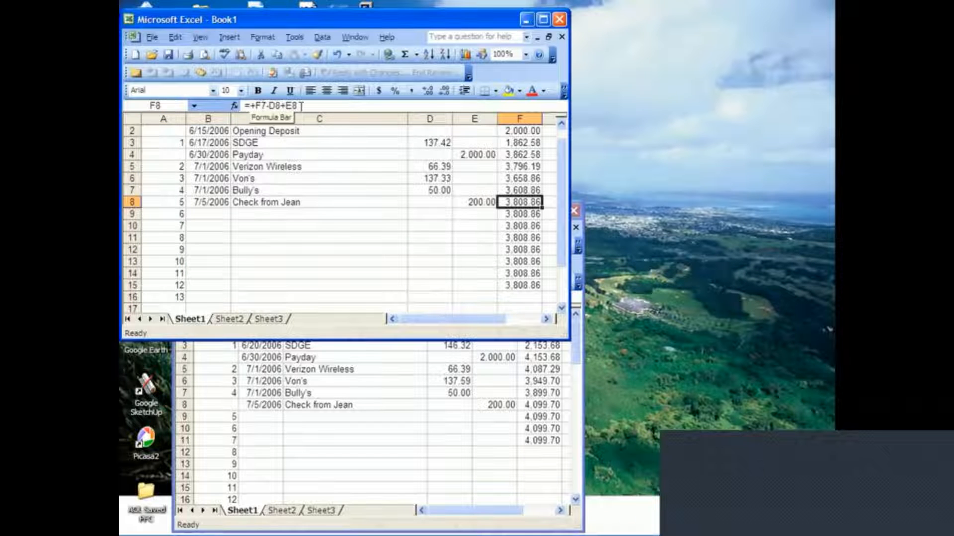
left_click(519, 215)
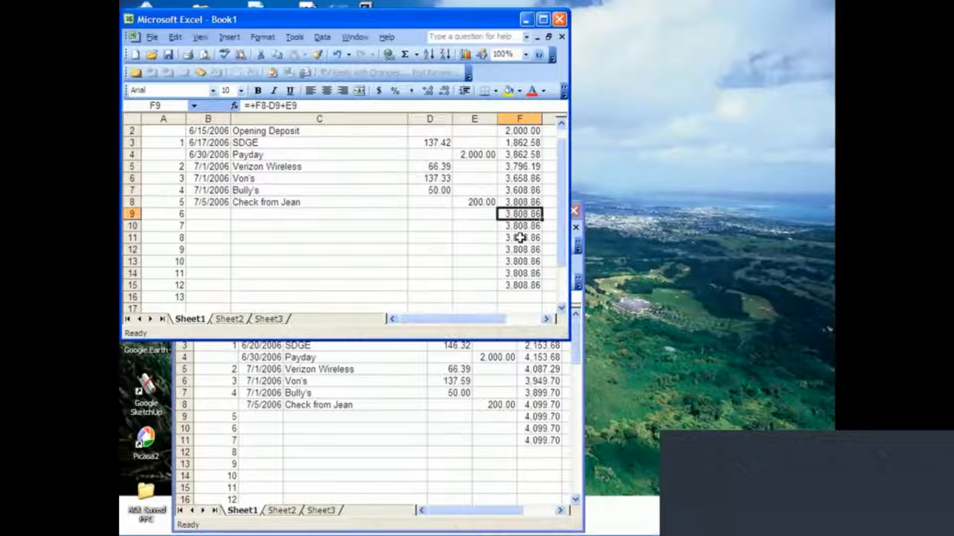
left_click(519, 237)
left_click(519, 261)
left_click(519, 273)
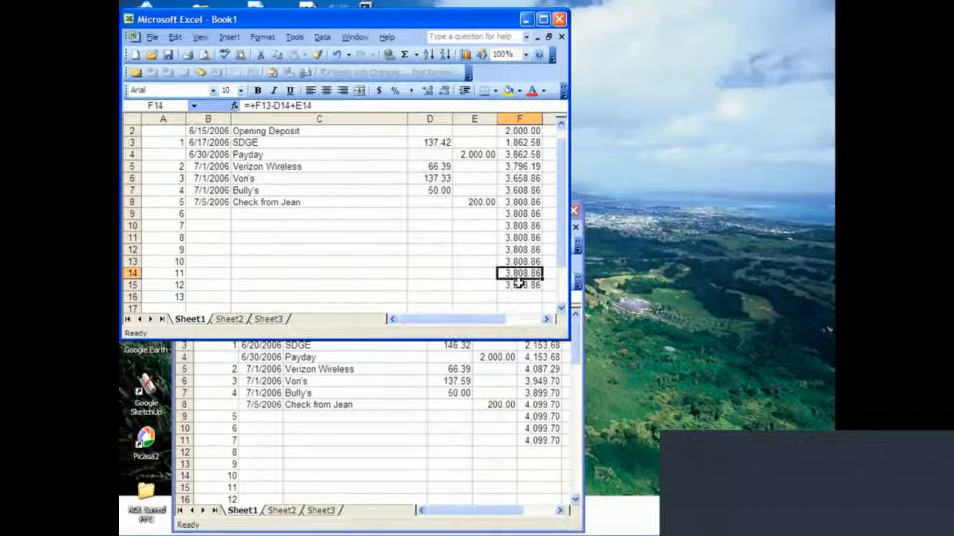
left_click(518, 286)
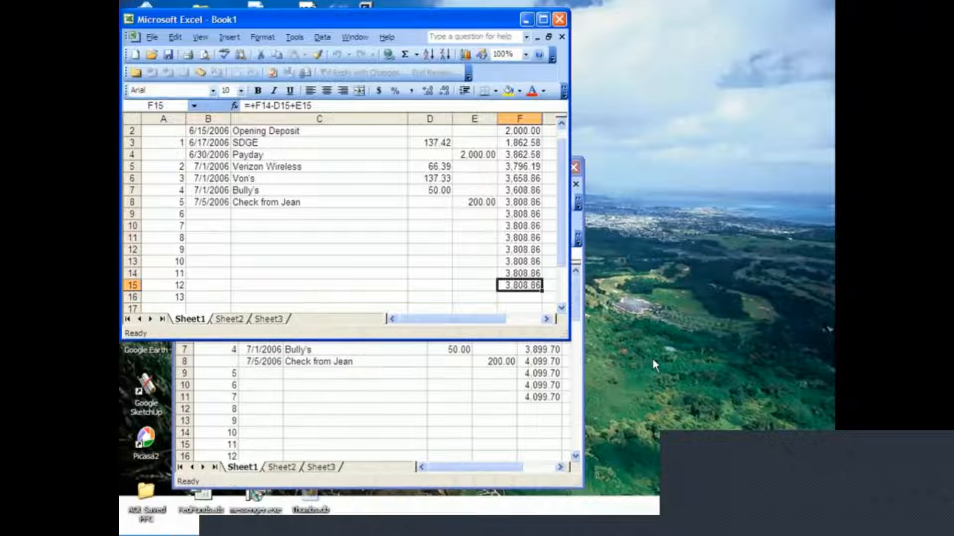
mouse_move(318, 293)
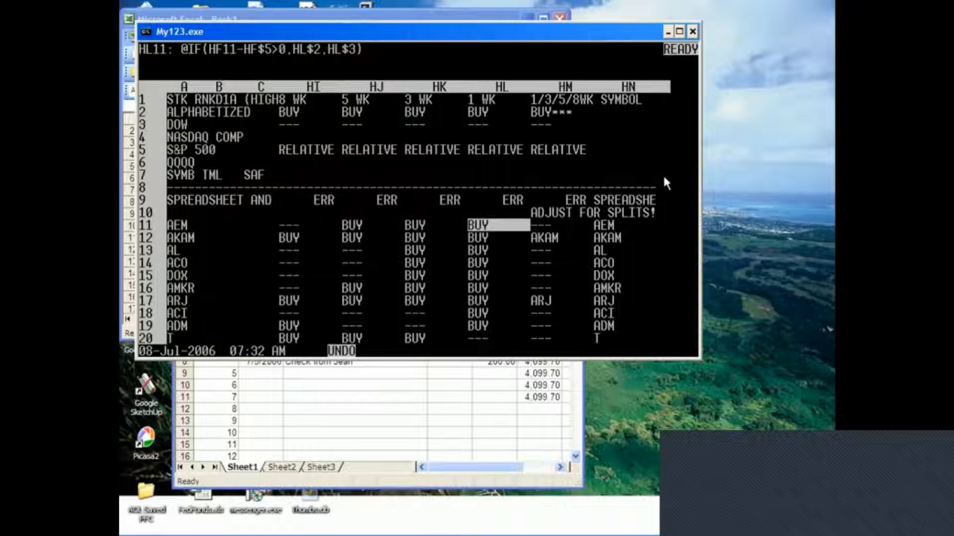
key("Left")
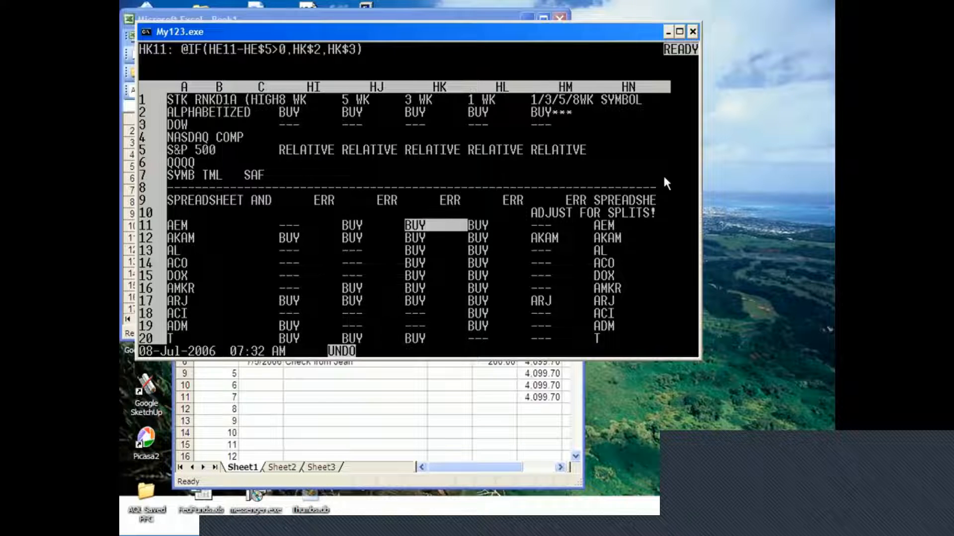
key("Left")
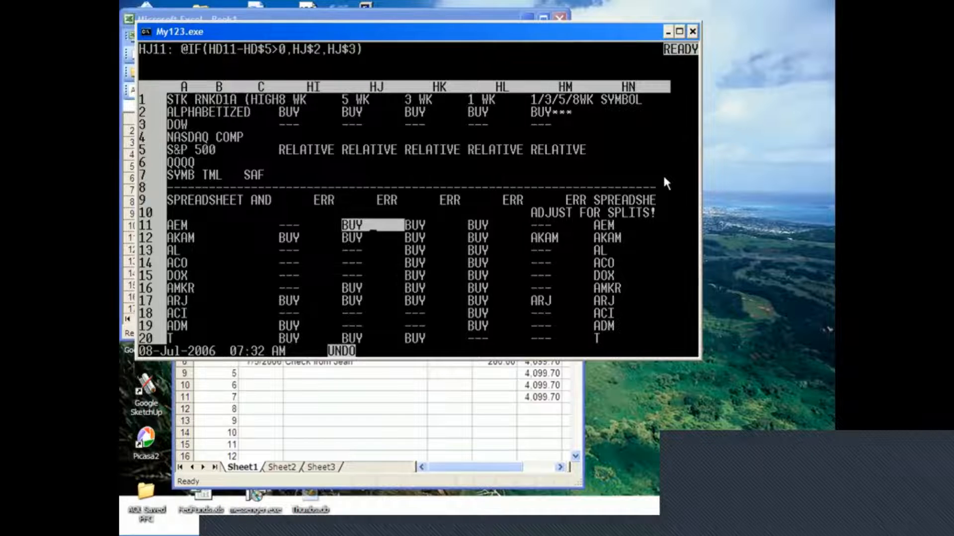
key("Left")
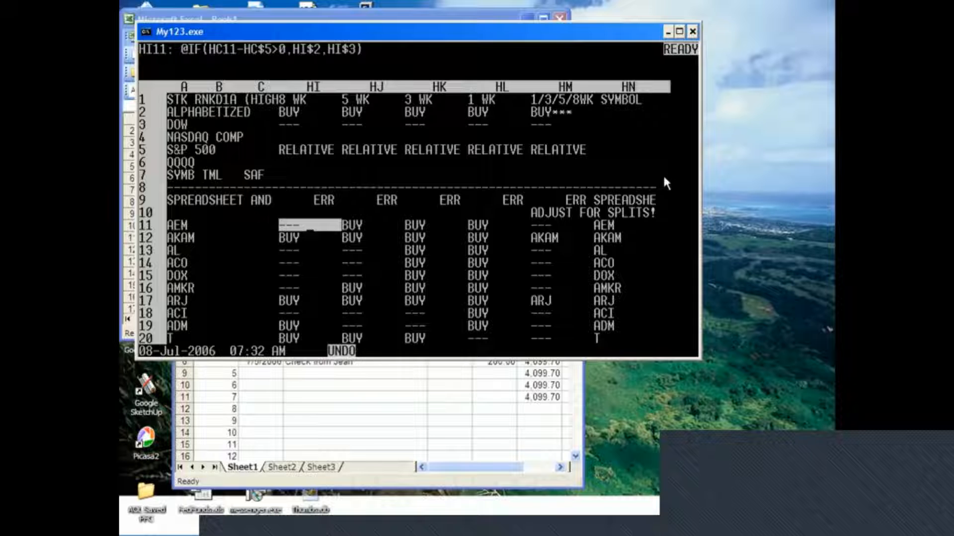
key("Down")
key("Right")
key("Right")
key("Right")
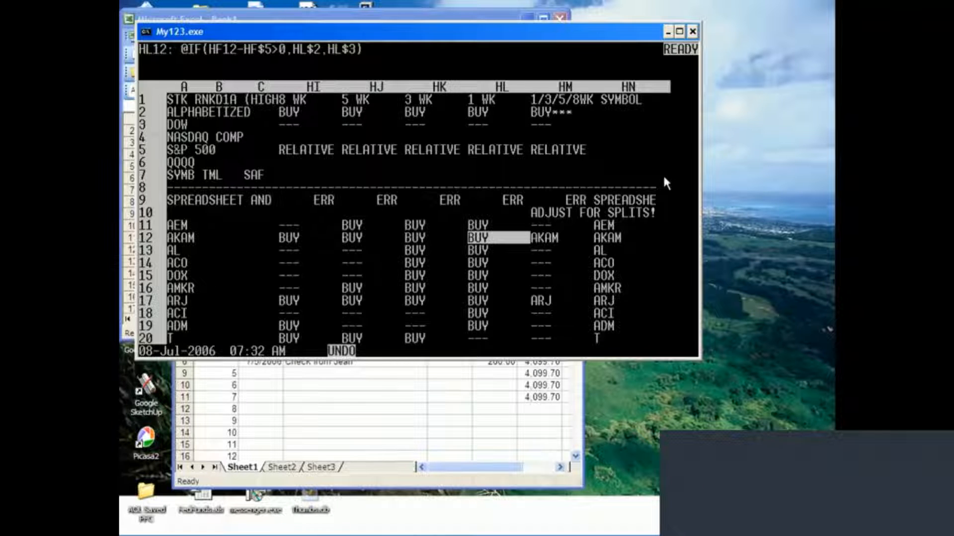
key("Right")
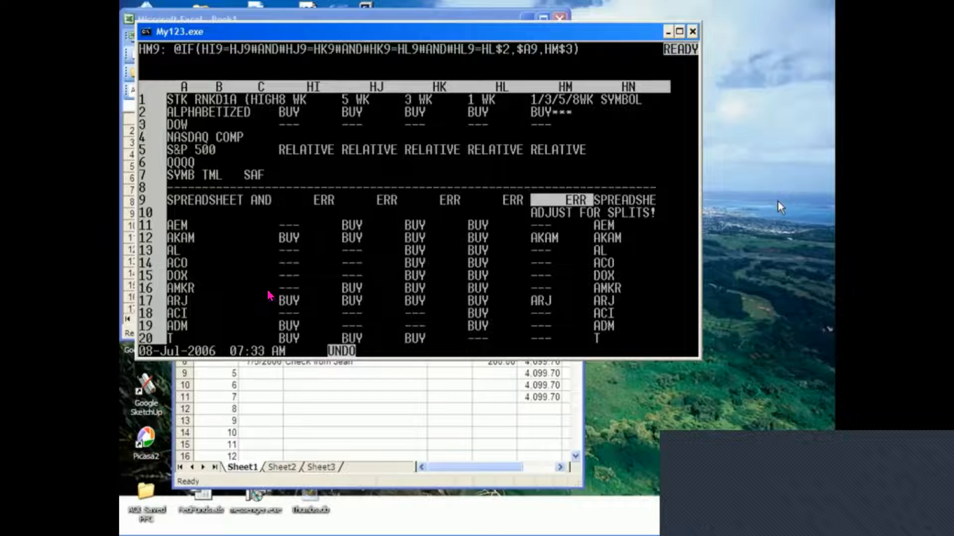
mouse_move(756, 133)
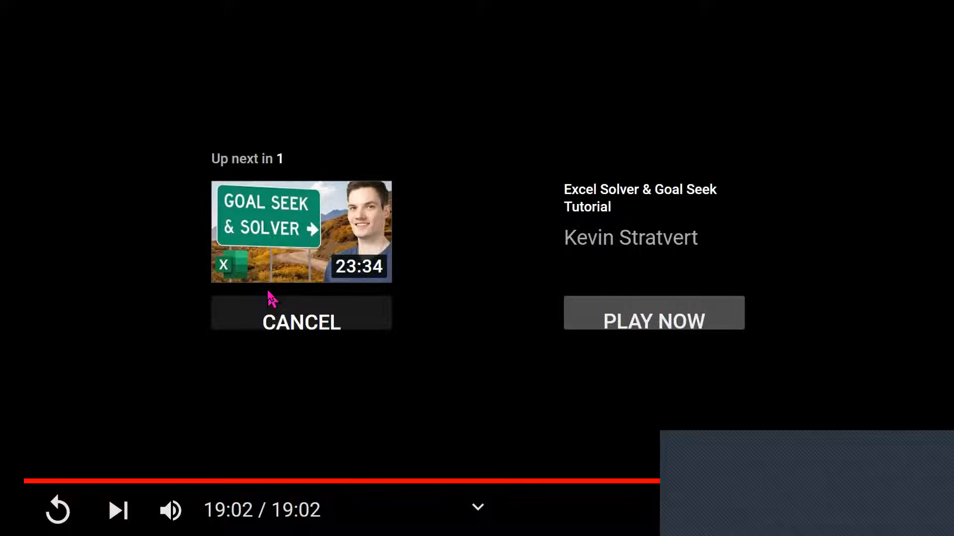
left_click(273, 300)
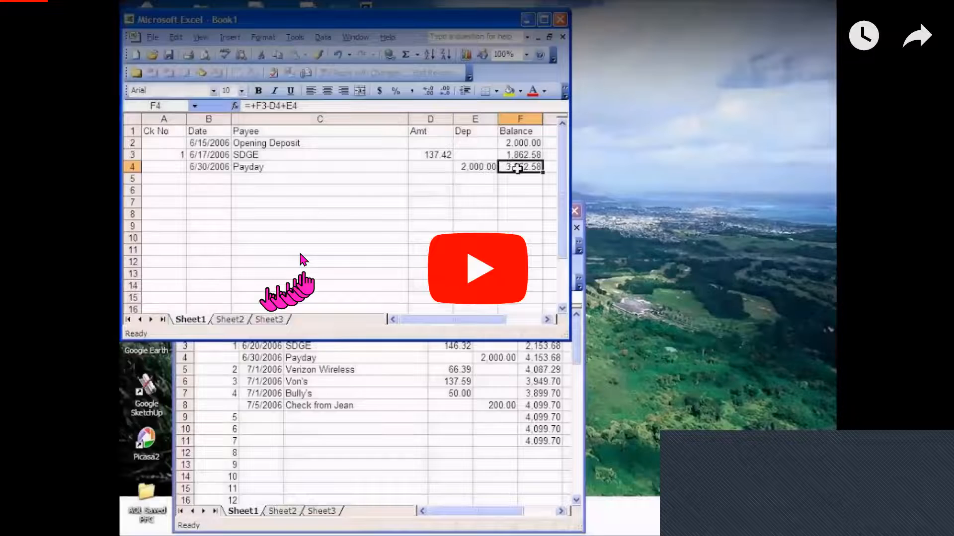
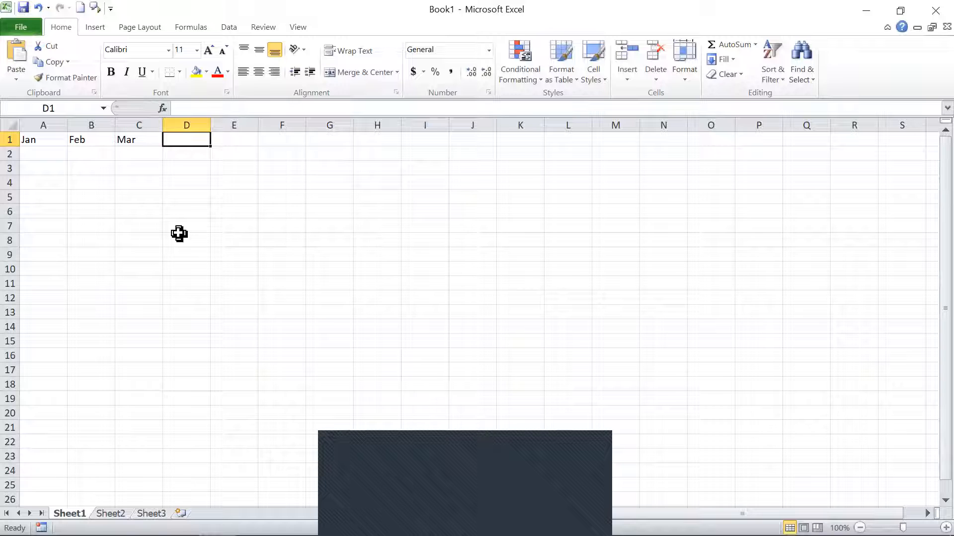
Enter Apr in D1 to continue the Jan, Feb and Mar headings in row 1.
key("Tab")
key("Left")
key("Left")
key("Left")
key("Left")
key("Right")
key("Right")
key("Right")
key("Left")
key("Left")
key("Left")
Extend the month series from Mar and Apr in C1:D1 across row 1 through Q1.
key("shift+Right")
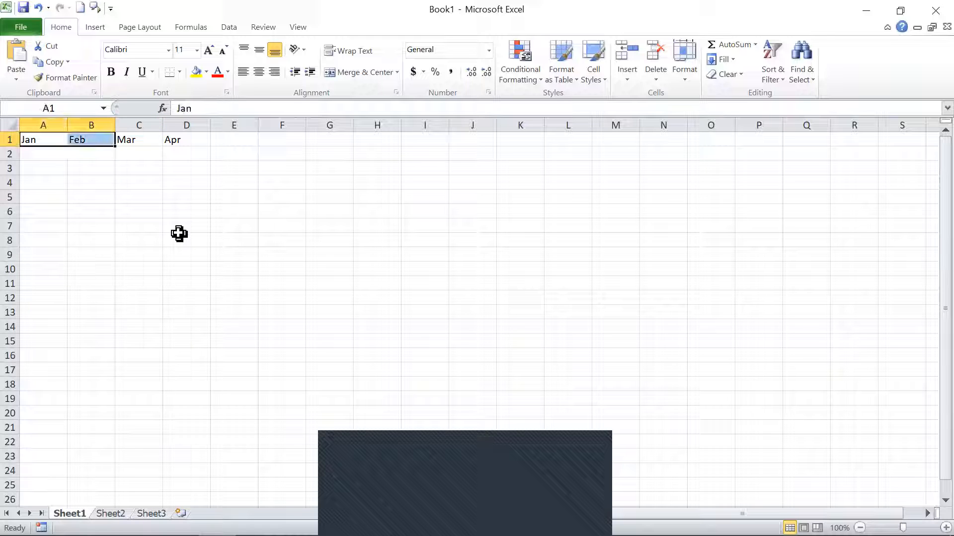
key("Right")
key("Right")
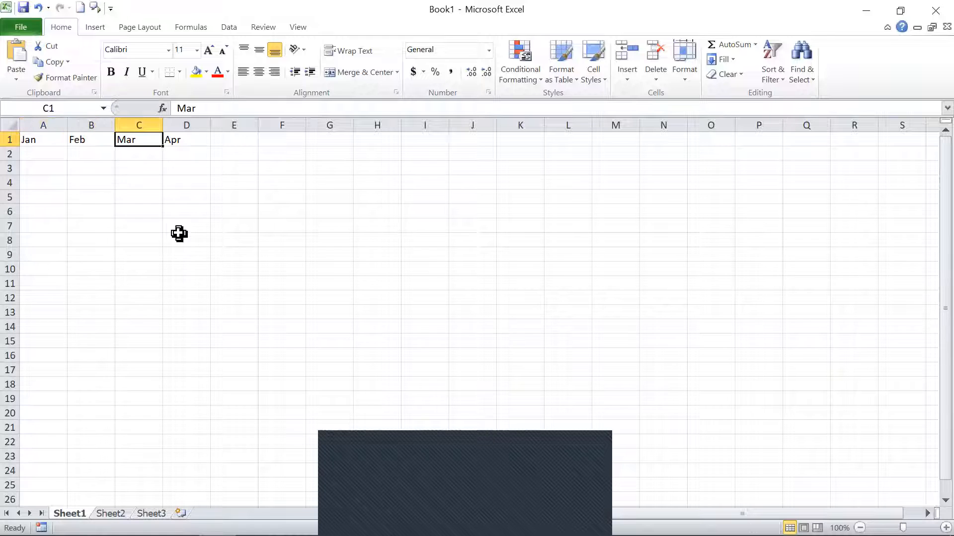
key("shift+Right")
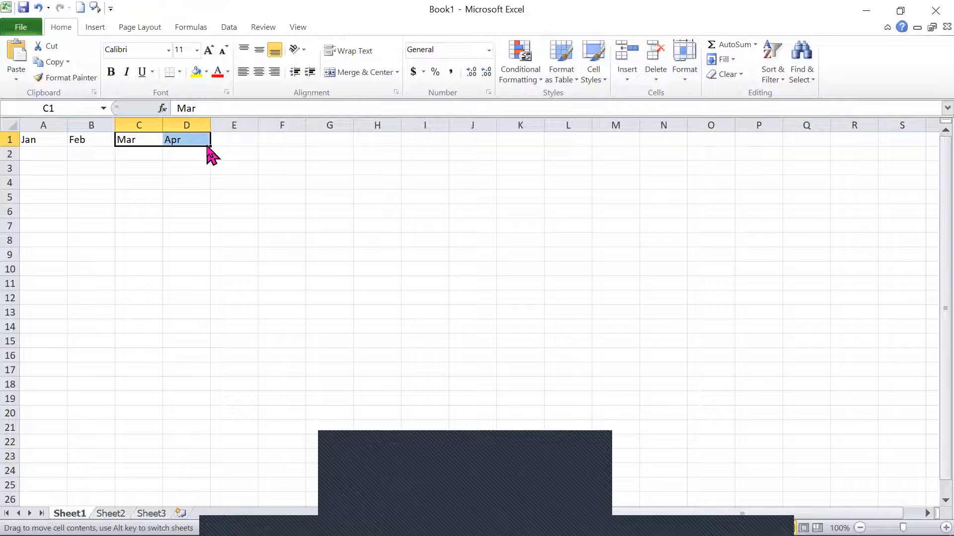
left_click_drag(211, 148, 336, 155)
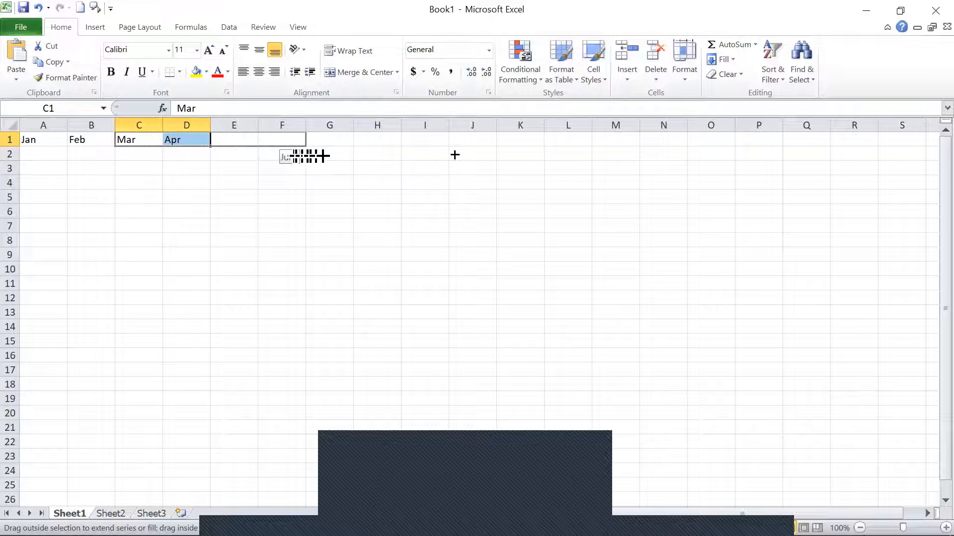
left_click_drag(574, 159, 588, 158)
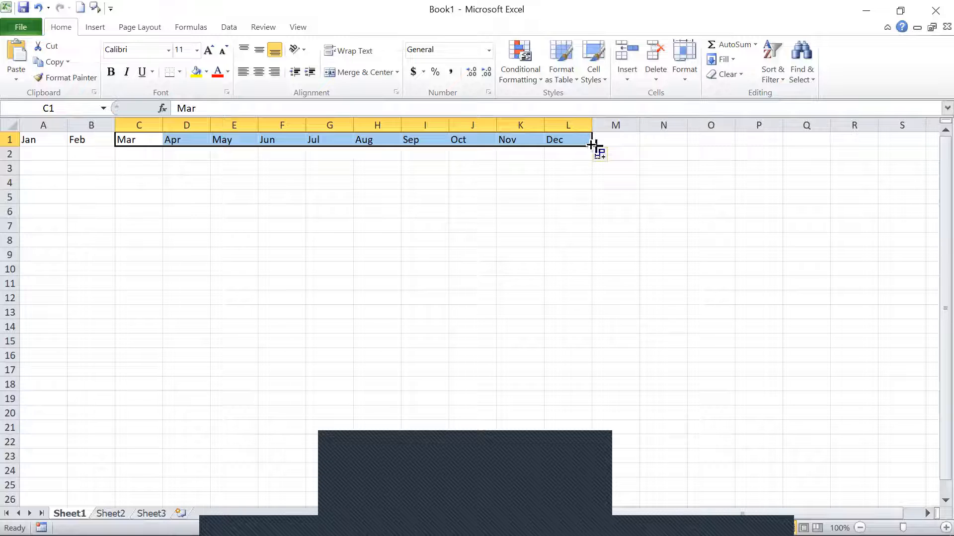
left_click_drag(591, 145, 846, 152)
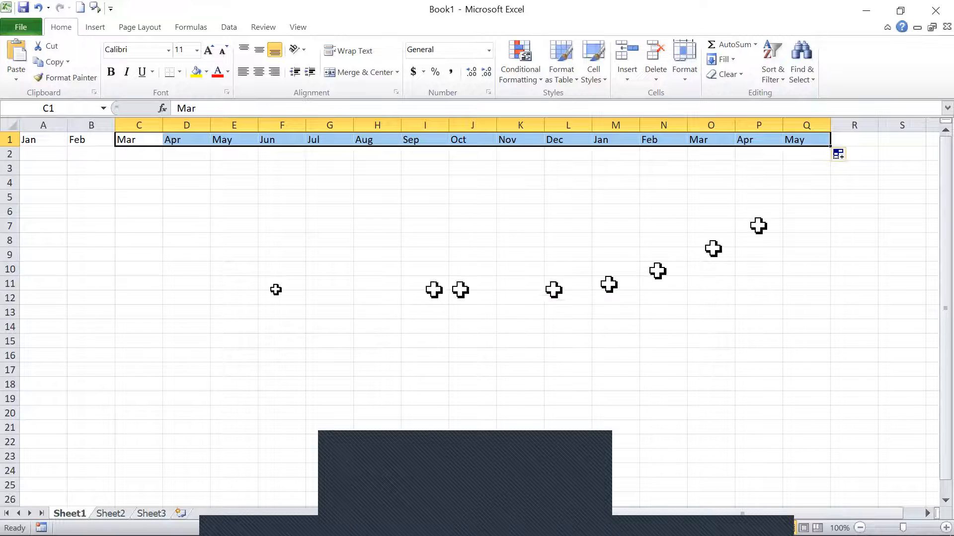
left_click(33, 157)
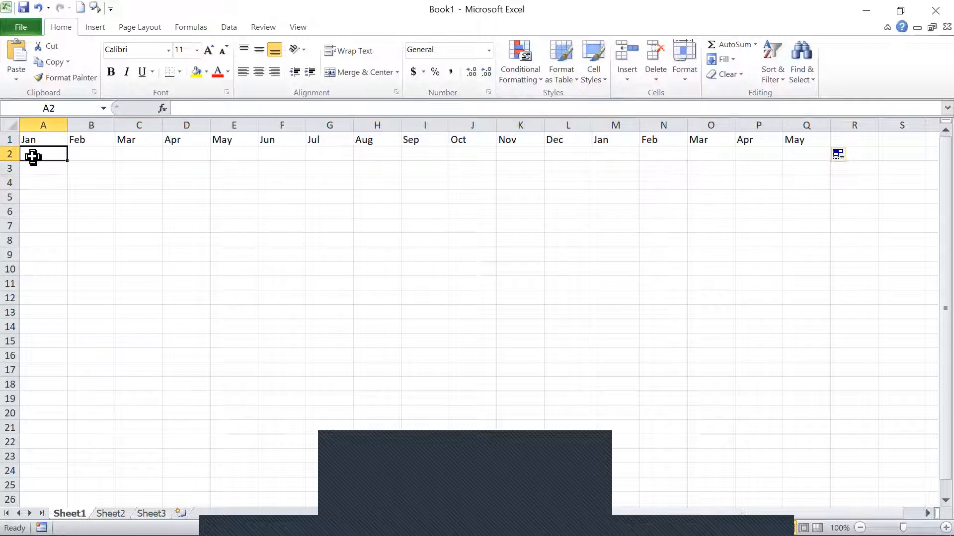
type("12")
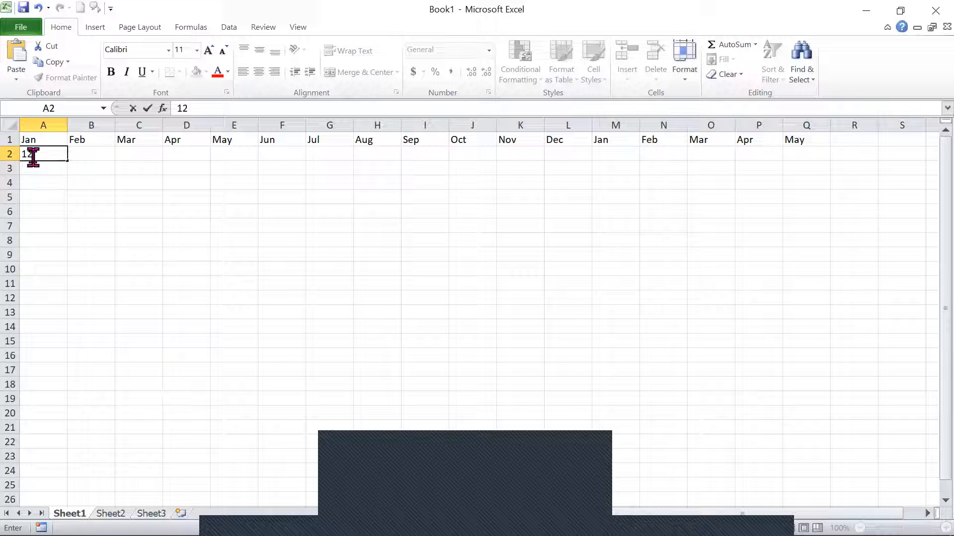
key("Return")
Enter the numbers 1, 2 and 3 in cells A2 through A4.
left_click(33, 157)
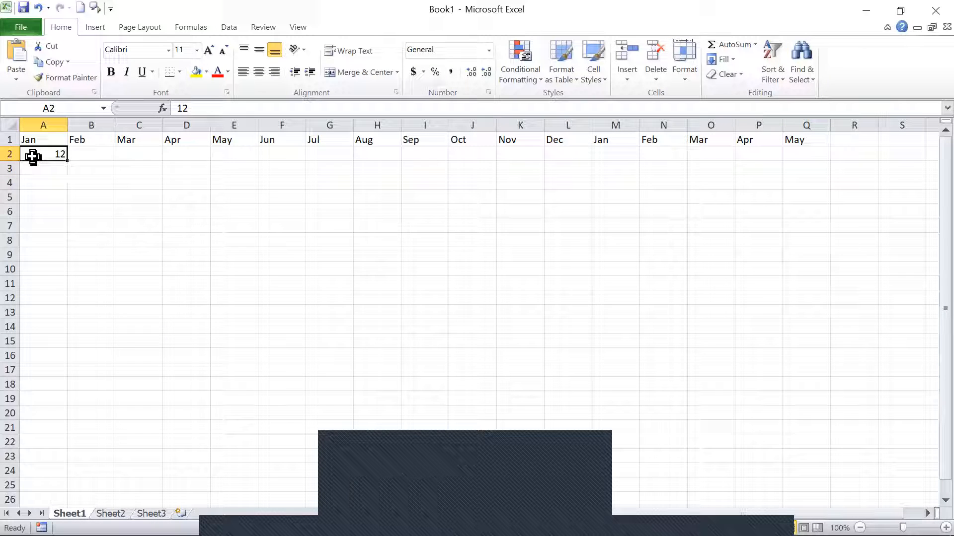
type("1")
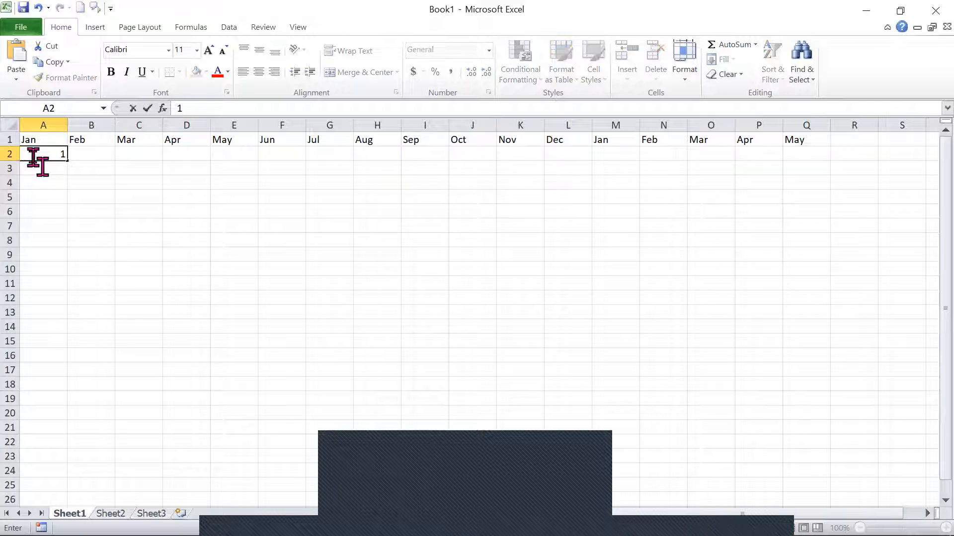
key("Return")
type("2")
key("Return")
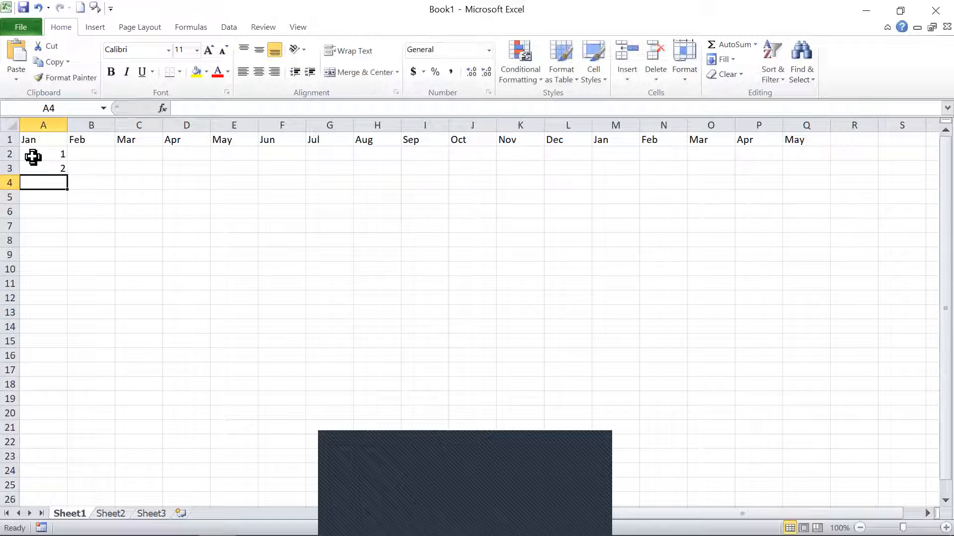
type("3")
key("Return")
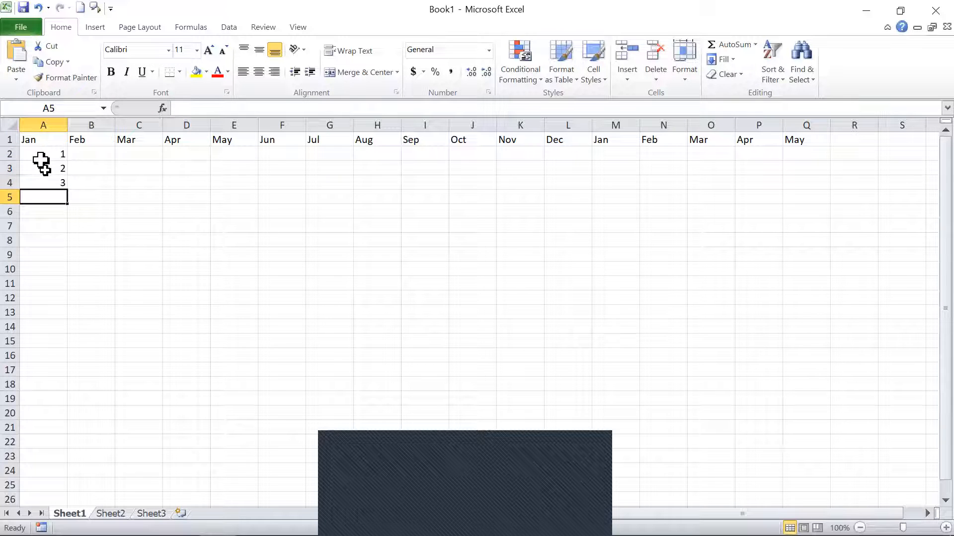
Try to extend the numbers by filling from the single cell A4 down to A20.
left_click(55, 184)
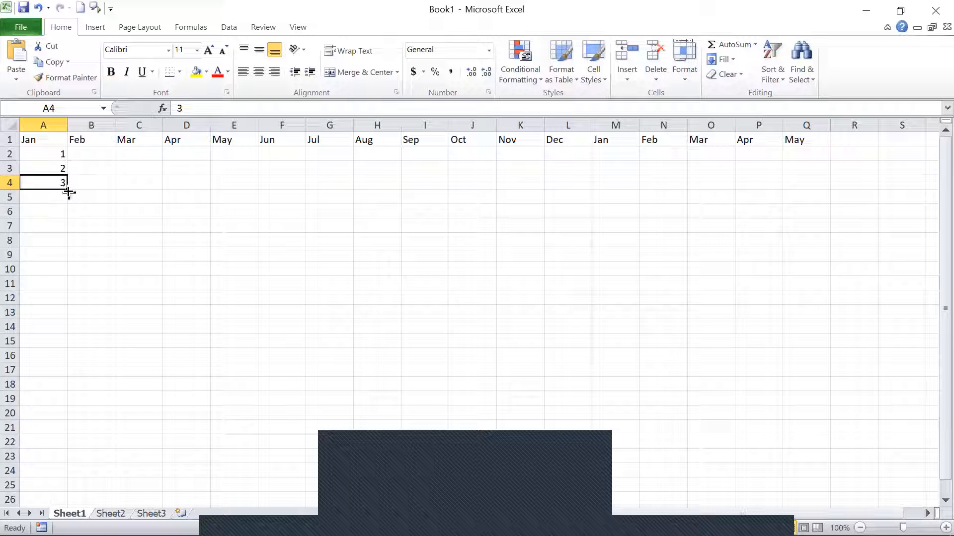
left_click_drag(68, 191, 72, 408)
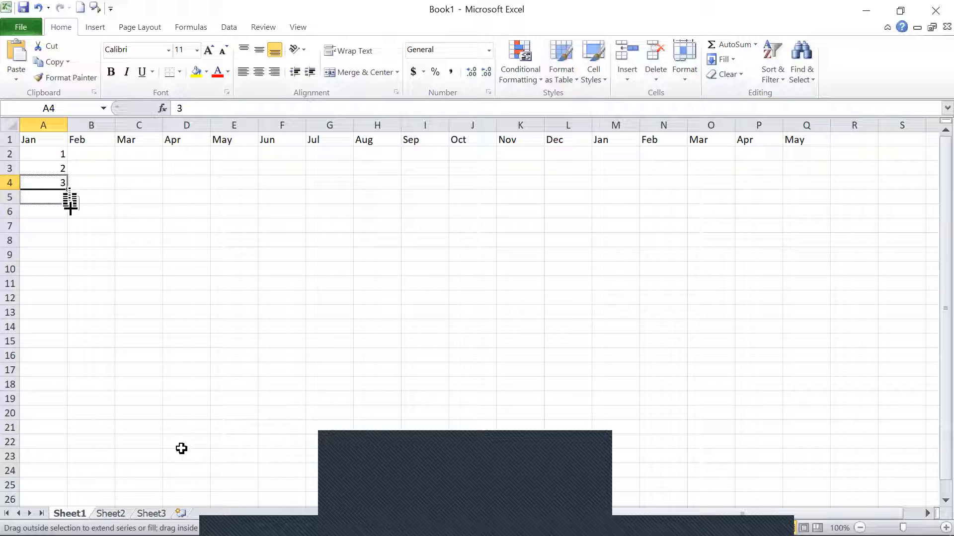
left_click(123, 299)
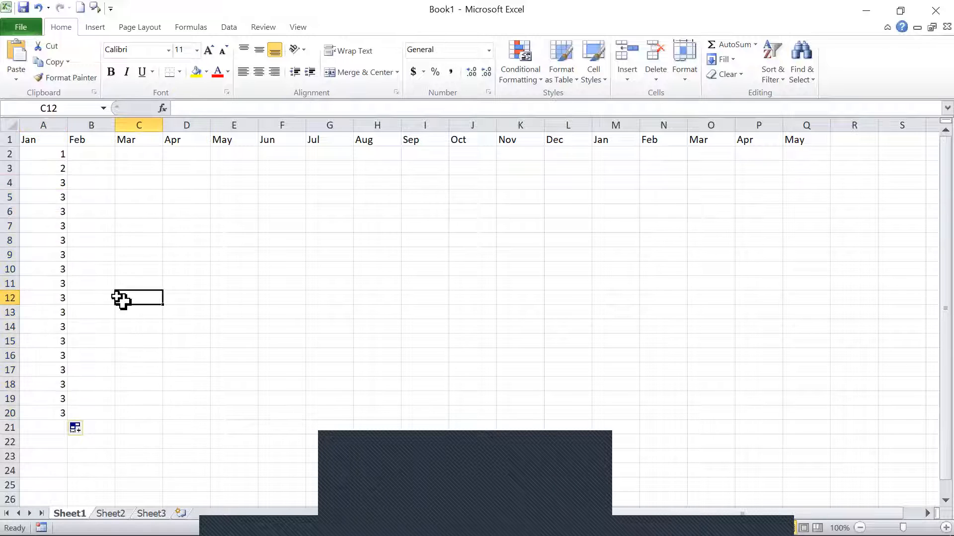
Clear the filled values in column A from A5 down, keeping the numbers in A2:A4.
left_click(44, 164)
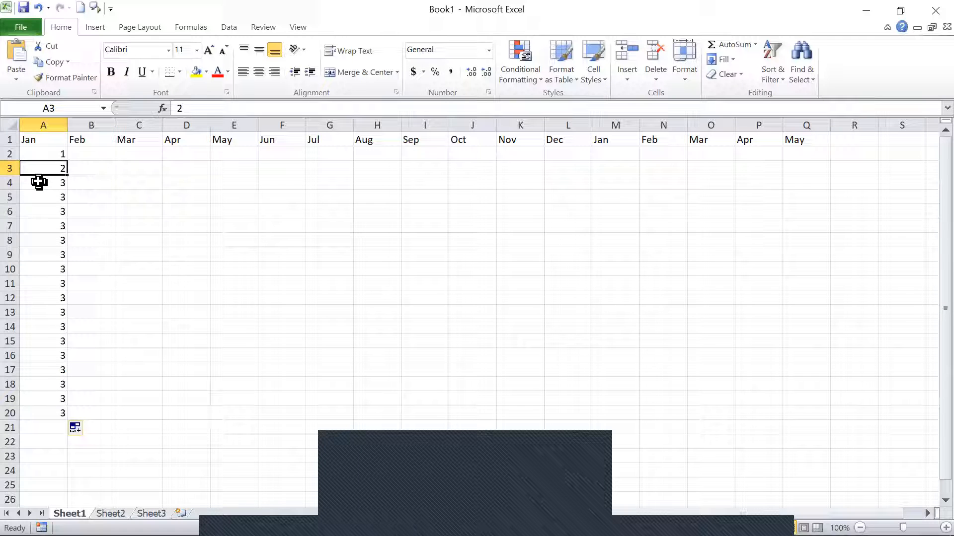
left_click(38, 183, "ctrl")
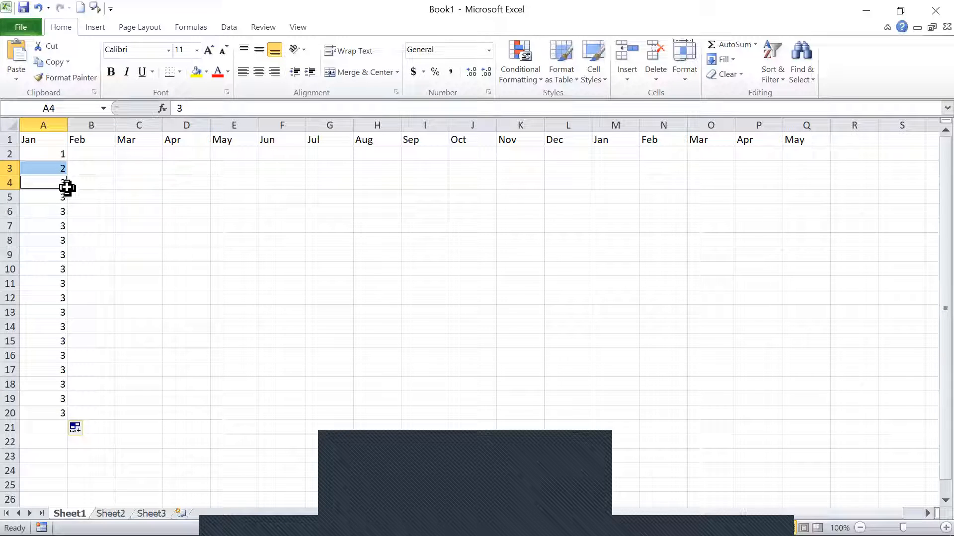
left_click(49, 212)
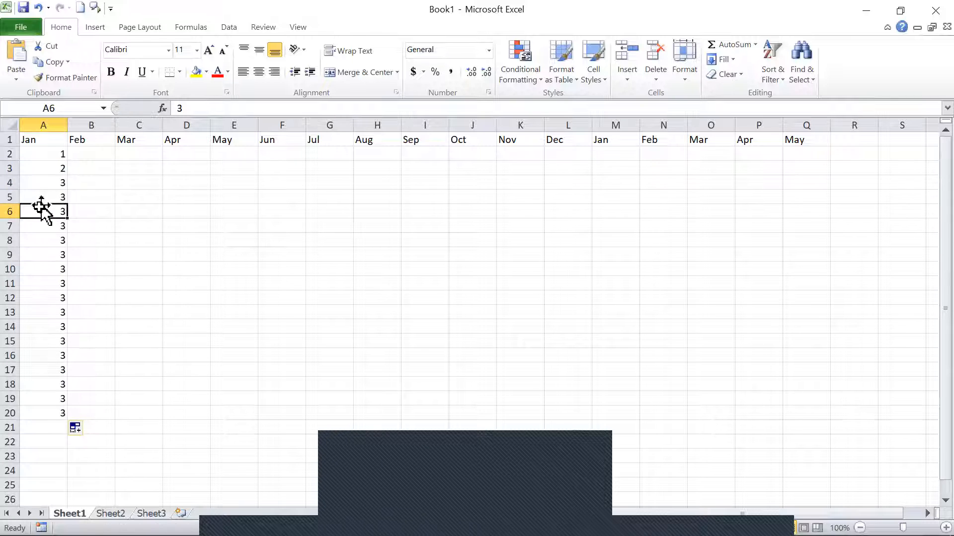
left_click(35, 199)
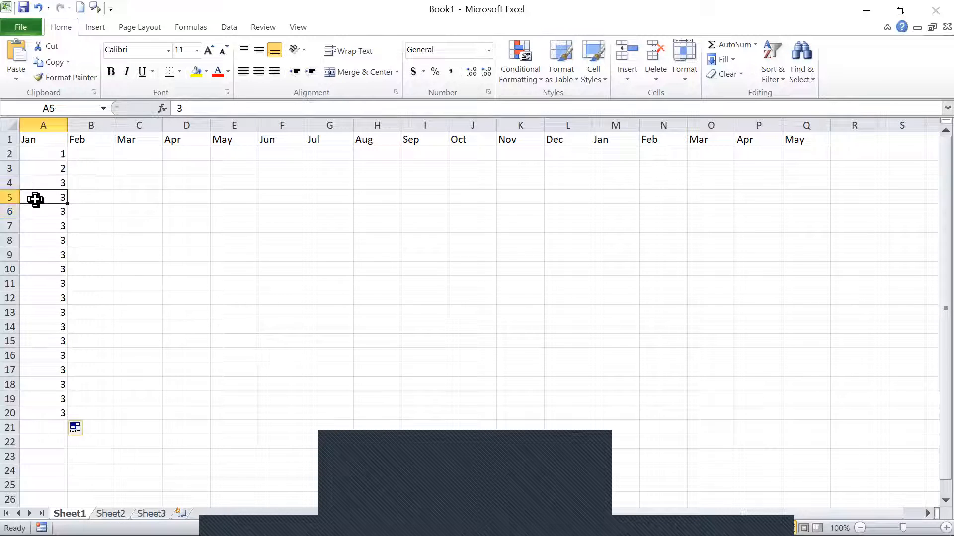
key("shift+Down")
key("shift+Down")
key("shift+Down")
key("shift+Down")
key("shift+Down")
key("shift+Down")
key("shift+Down")
key("shift+Down")
key("shift+Down")
key("shift+Down")
key("shift+Down")
key("shift+Down")
key("shift+Down")
key("shift+Down")
key("shift+Down")
key("shift+Down")
key("shift+Down")
key("shift+Down")
key("shift+Down")
key("shift+Down")
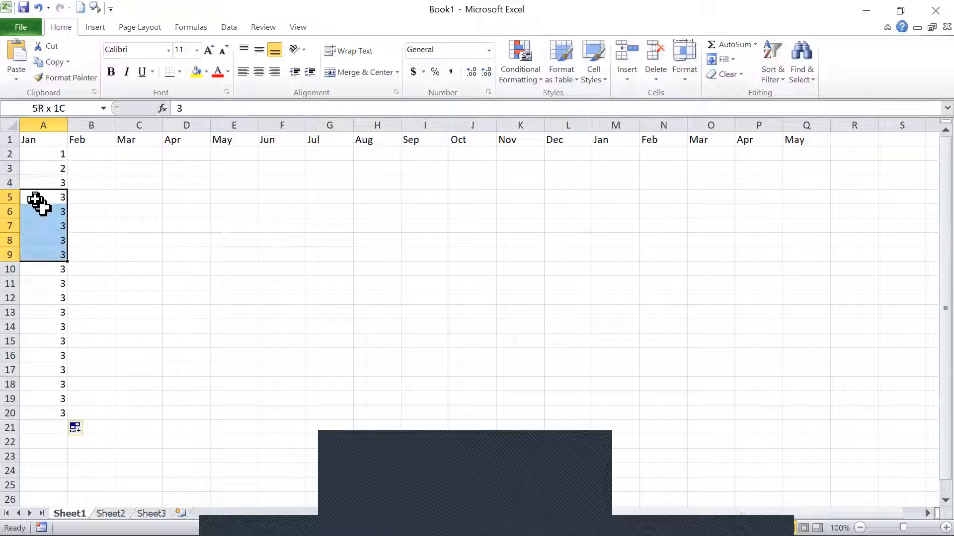
key("shift+Down")
key("shift+Down")
key("Delete")
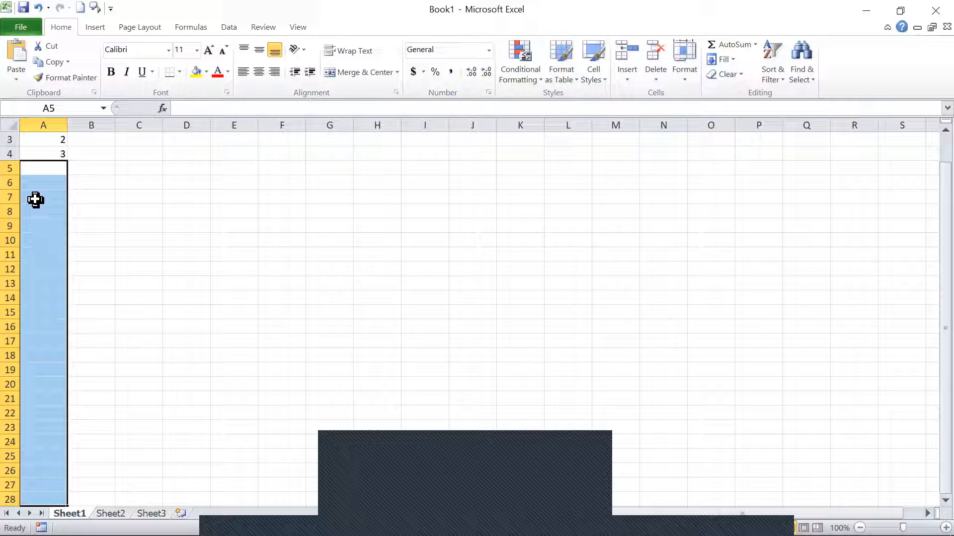
scroll(193, 226, "up", 1)
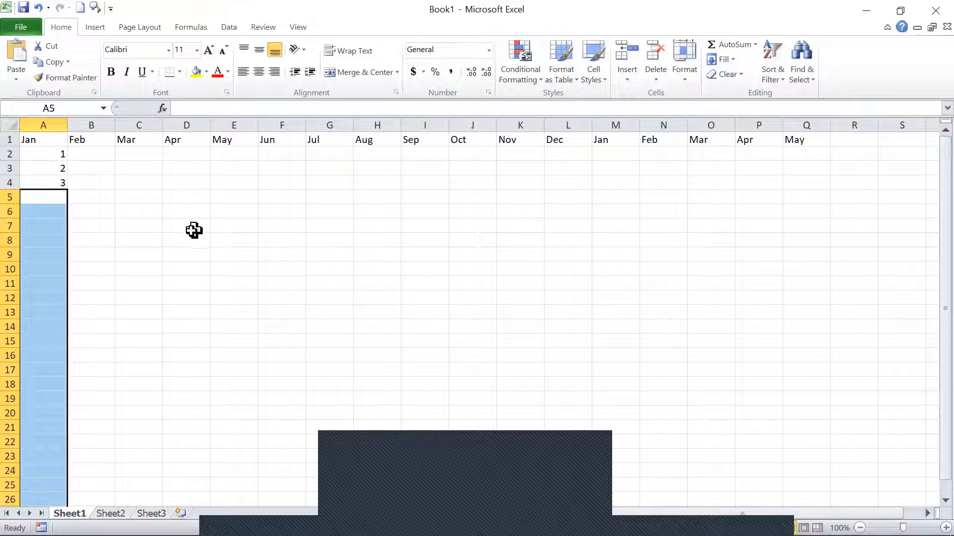
Fill column A from the single cell A4 down through A18.
left_click(45, 169)
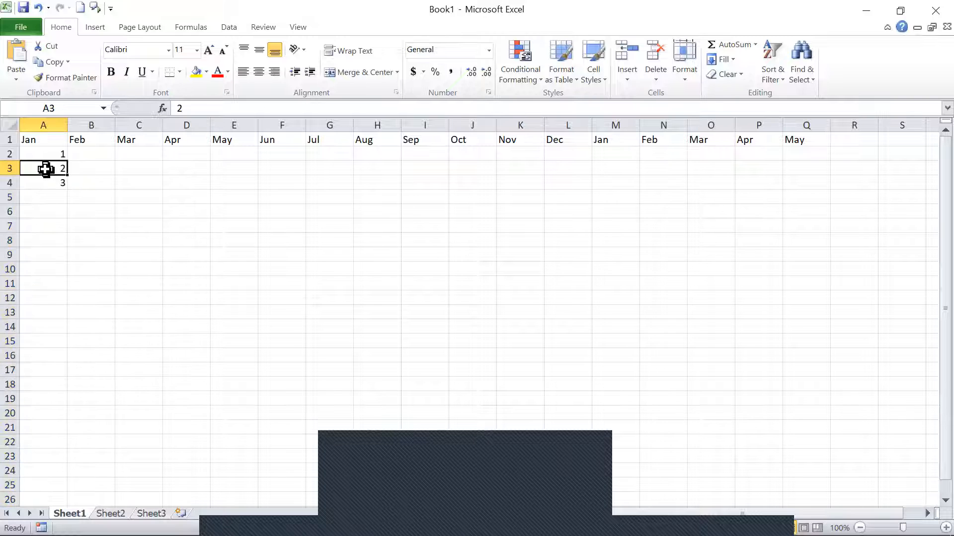
left_click(44, 184, "ctrl")
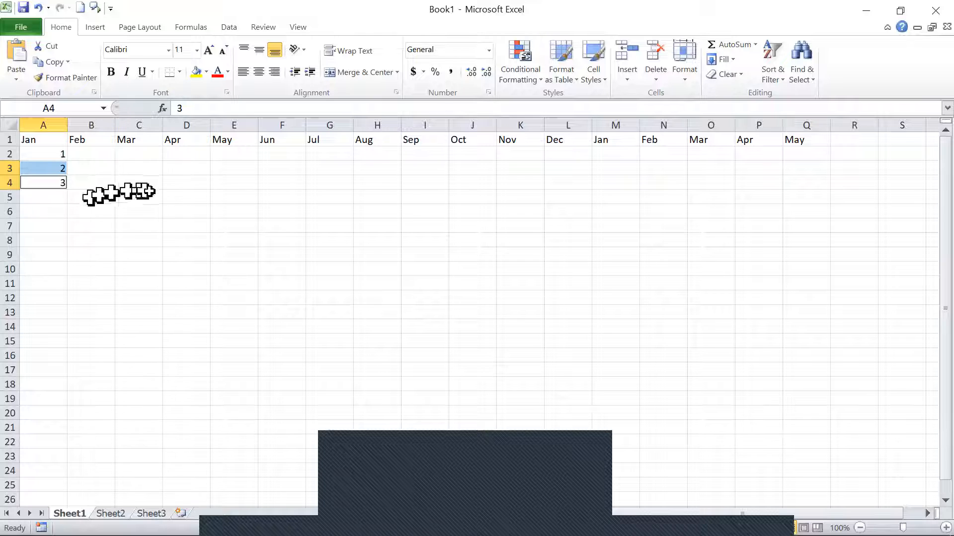
left_click(178, 197)
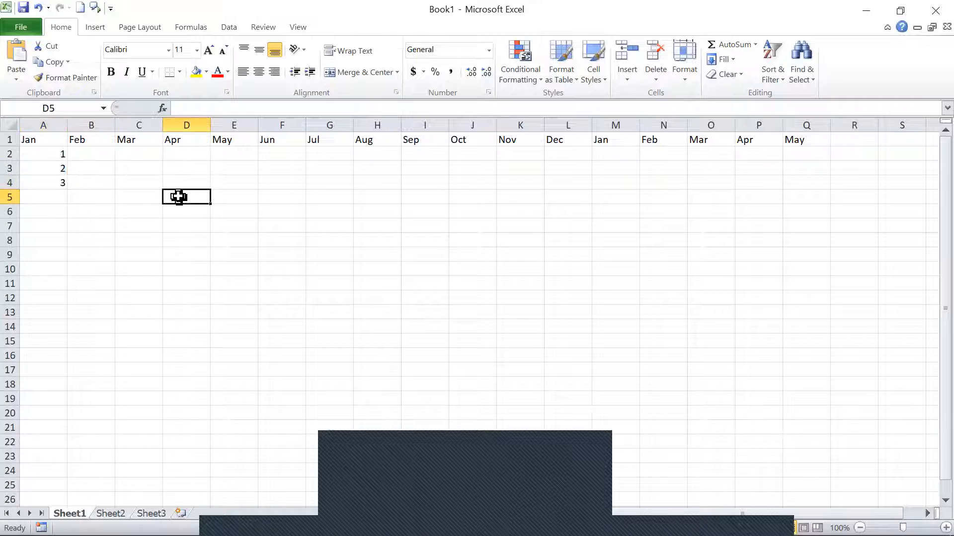
left_click(66, 187)
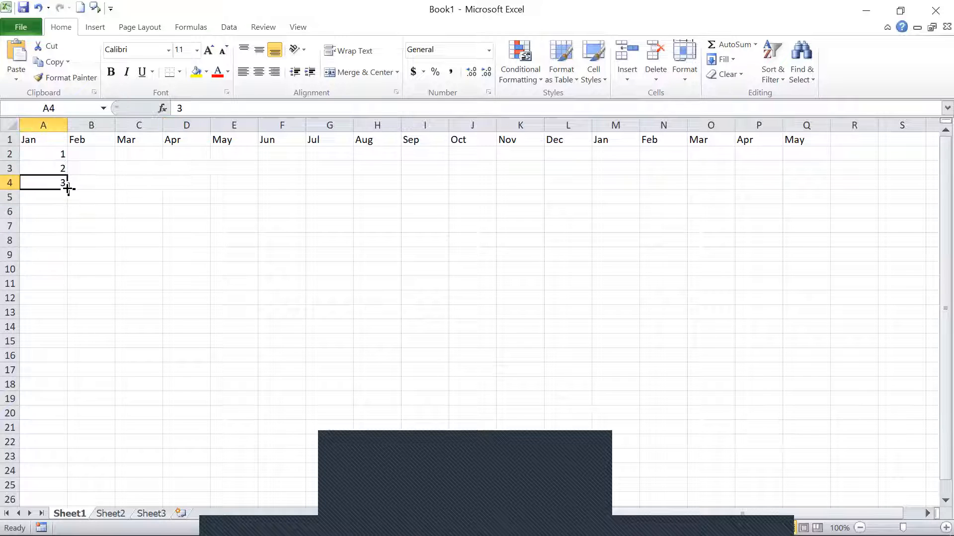
left_click_drag(67, 189, 87, 390)
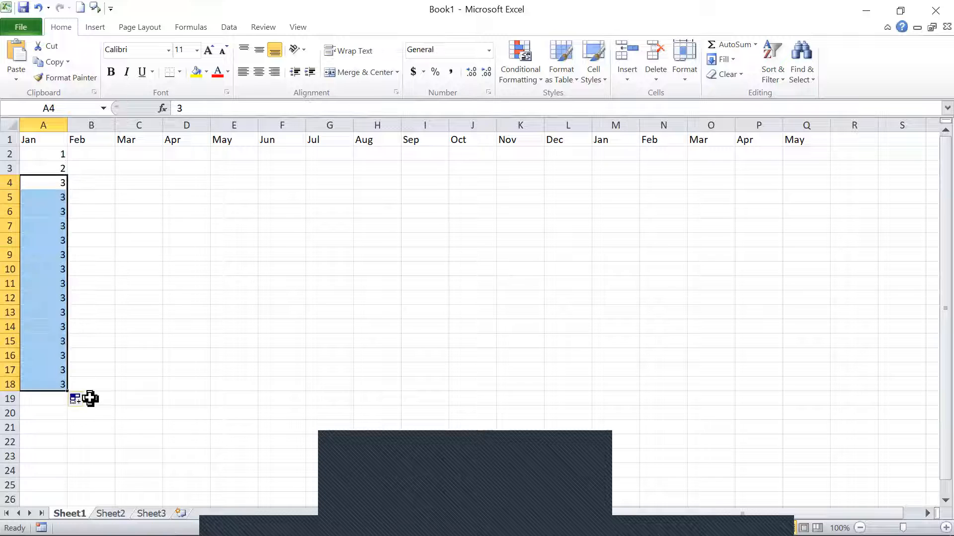
left_click(10, 198)
Try to fill column A down to row 19 from the separately selected cells A2 and A3.
left_click(40, 152)
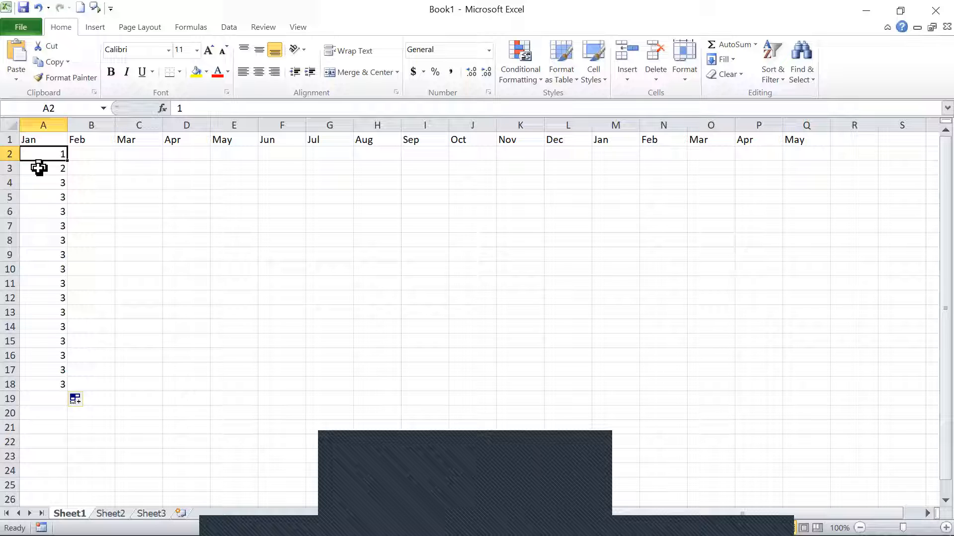
left_click(40, 170, "ctrl")
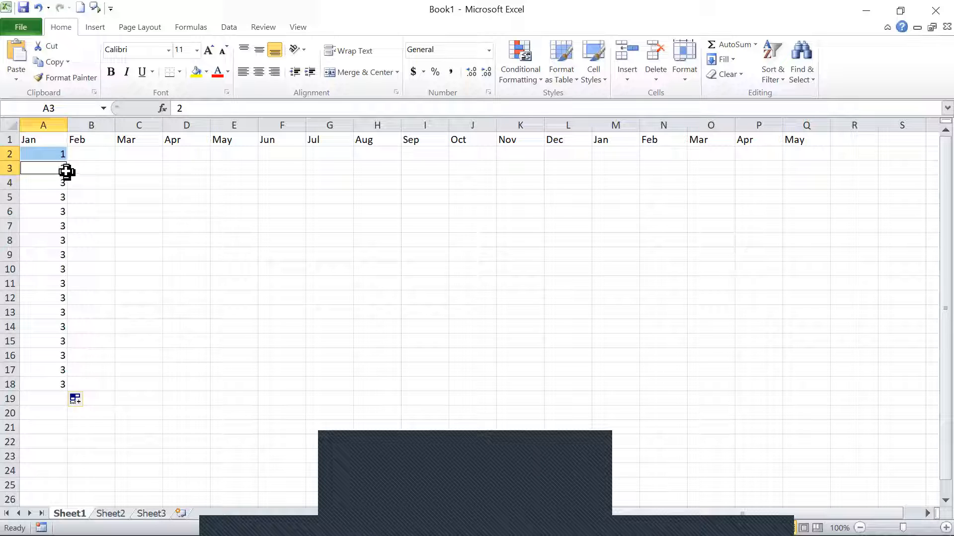
left_click_drag(66, 172, 69, 398)
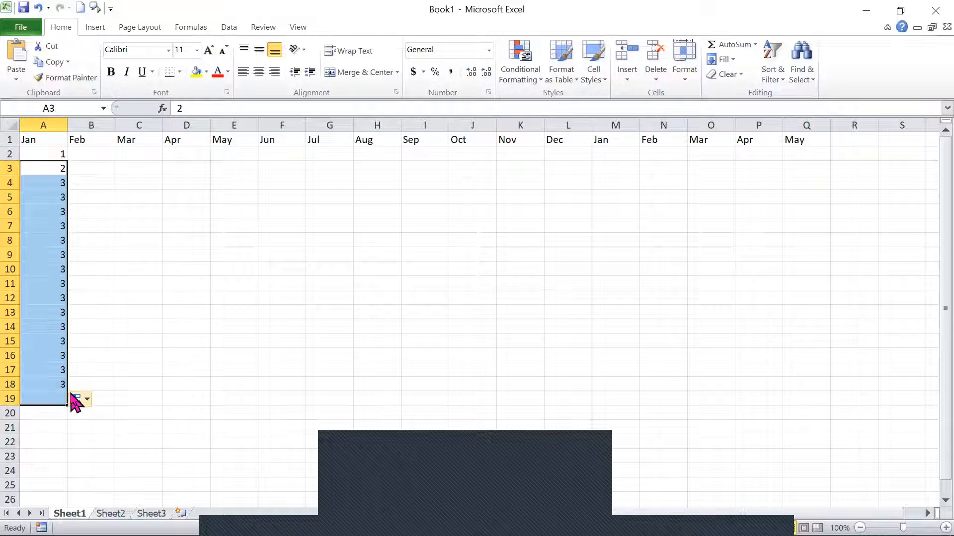
left_click(58, 370)
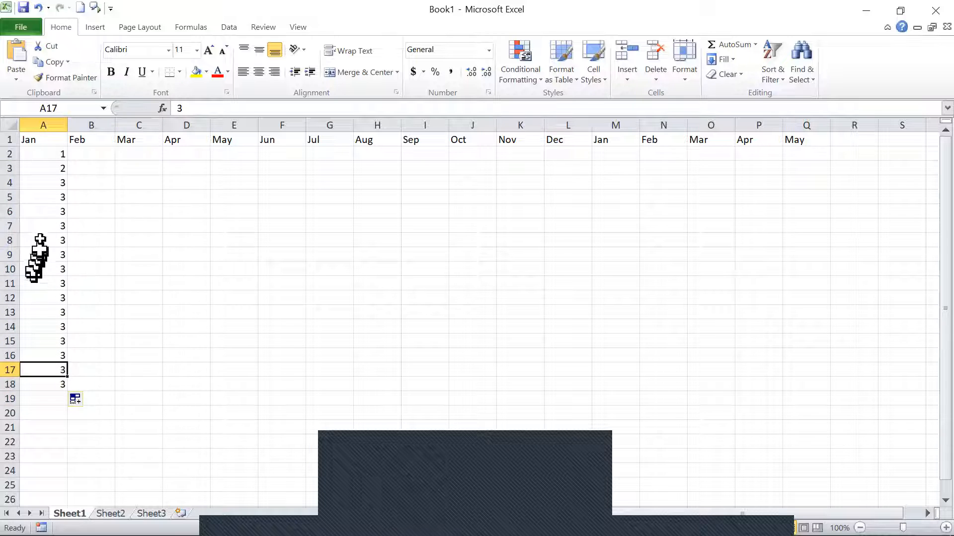
Select A2:A3 together as the starting pattern and fill the number series down column A through A20.
left_click(42, 155)
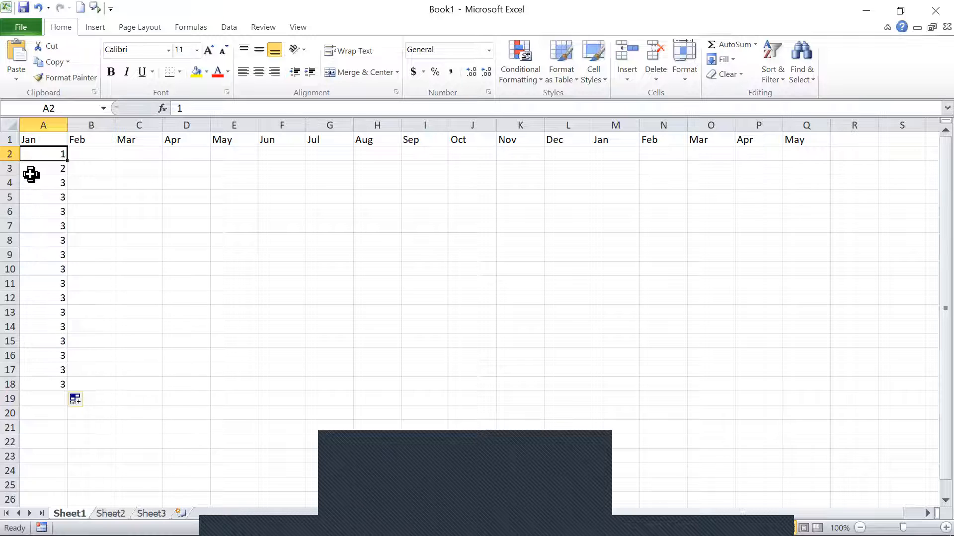
left_click(31, 170, "ctrl")
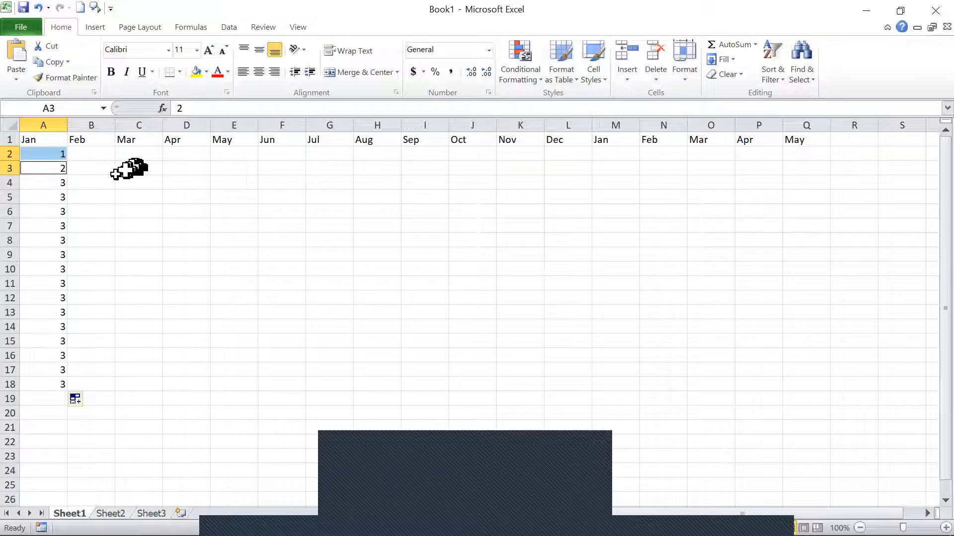
left_click(48, 155)
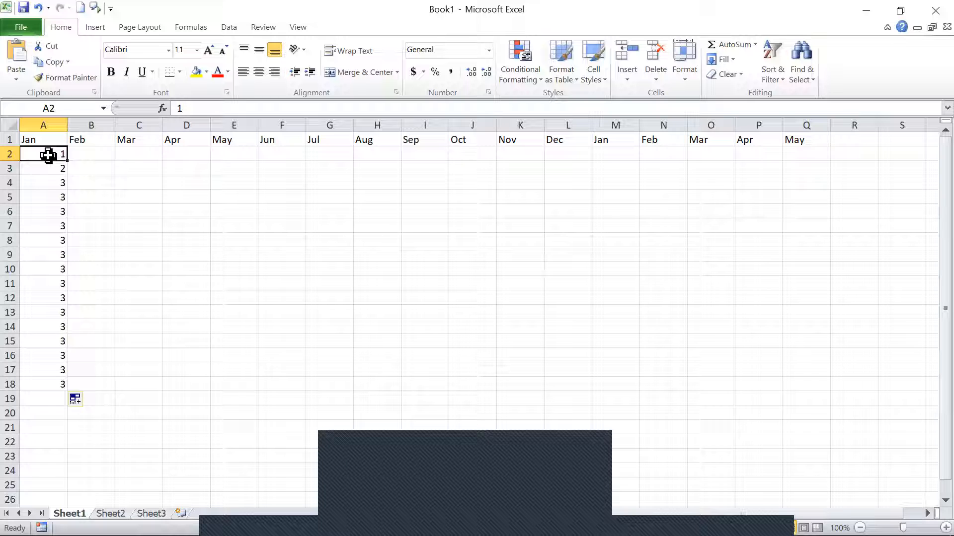
left_click_drag(48, 156, 48, 168)
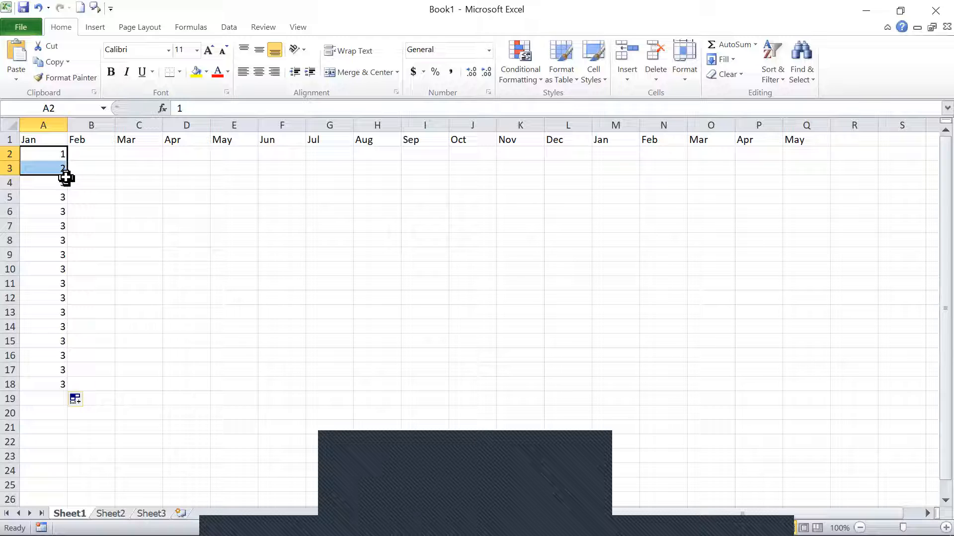
left_click_drag(66, 174, 66, 193)
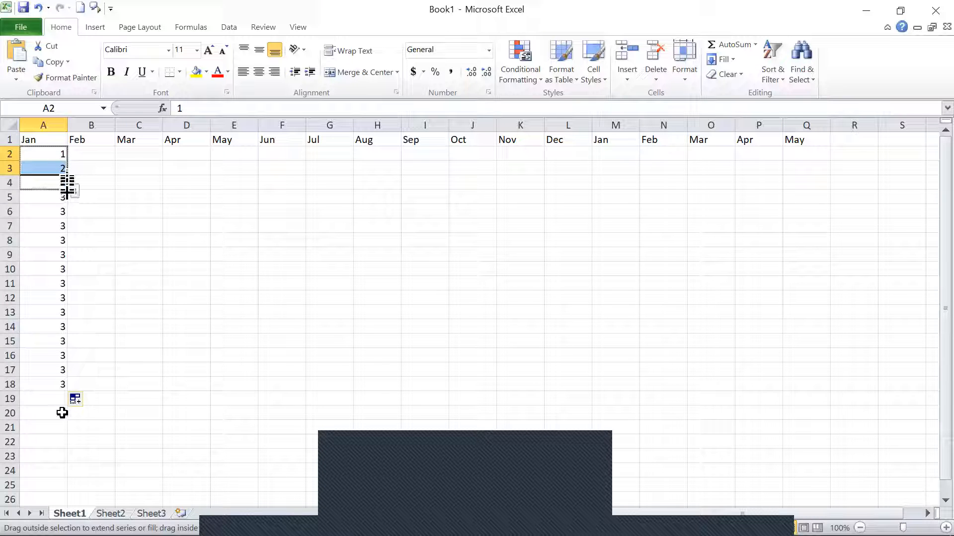
left_click_drag(97, 405, 94, 413)
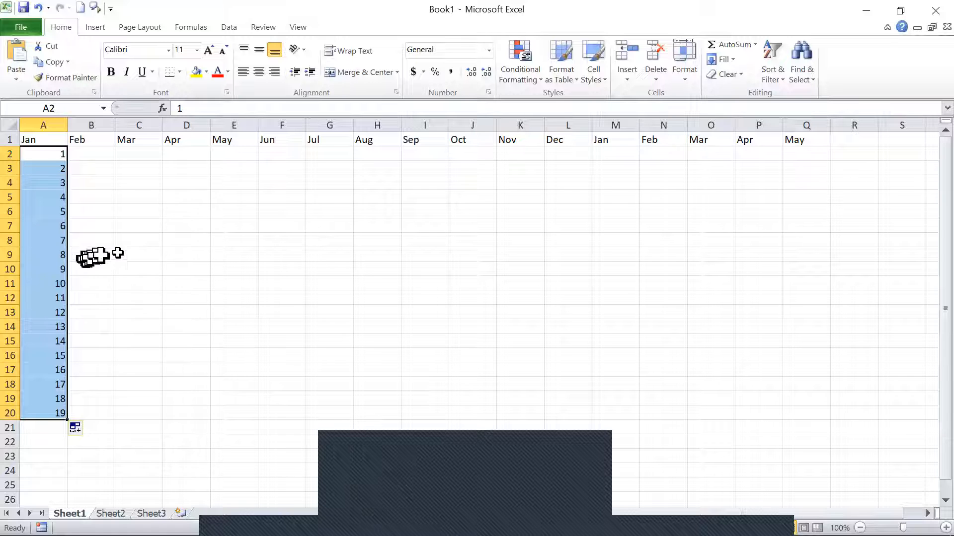
left_click(153, 225)
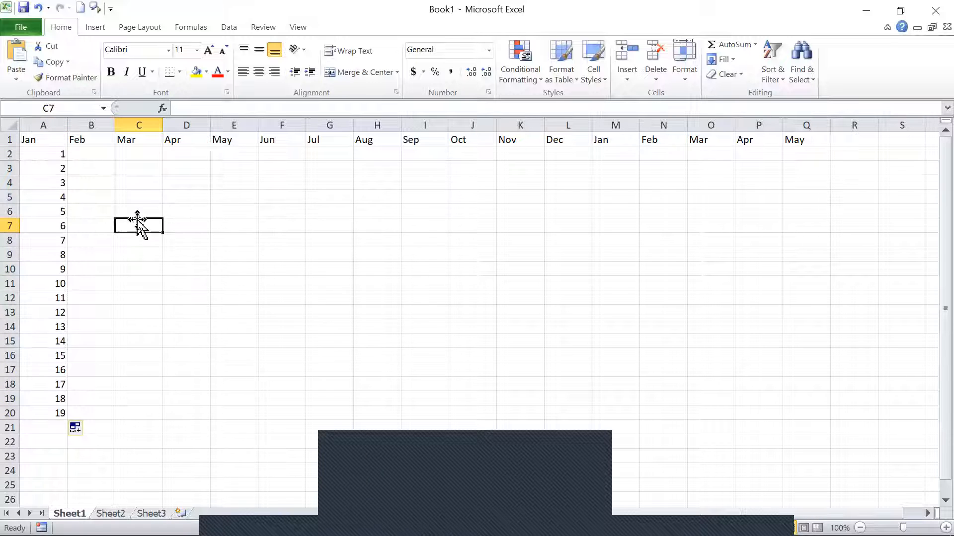
scroll(129, 243, "down", 6)
scroll(130, 251, "up", 6)
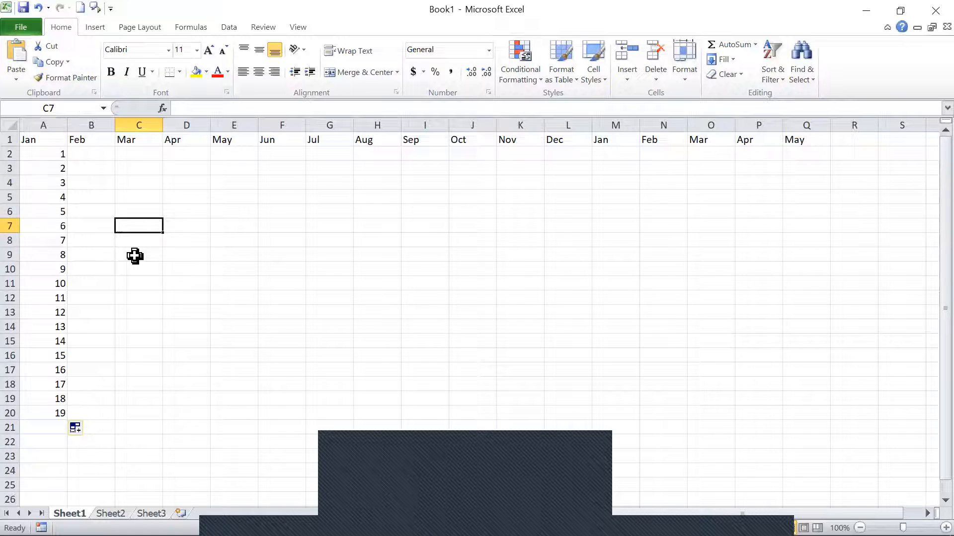
scroll(134, 263, "down", 6)
scroll(134, 276, "up", 6)
key("Right")
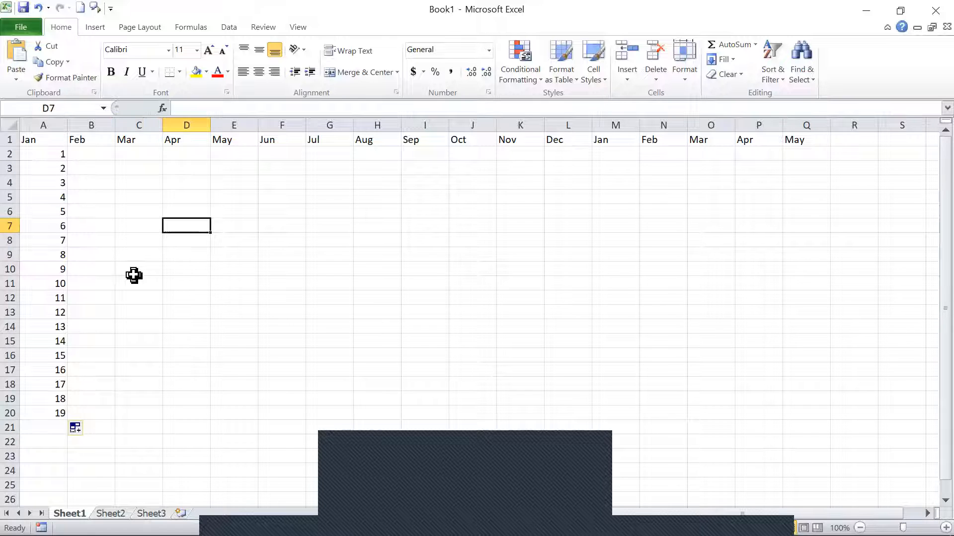
key("Right")
key("Right")
key("Right")
key("Right")
key("Right")
key("Right")
key("Right")
key("Right")
key("Right")
key("Right")
key("Right")
key("Right")
key("Right")
key("Right")
key("Right")
key("Right")
key("Right")
key("Right")
key("Right")
key("Right")
key("Left")
key("Left")
key("Left")
key("Left")
key("Left")
key("Left")
key("Left")
key("Left")
key("Left")
key("Left")
key("Left")
key("Left")
key("Left")
key("Left")
key("Left")
key("Left")
key("Left")
key("Left")
key("Left")
key("Left")
key("Left")
key("Left")
key("Left")
key("Left")
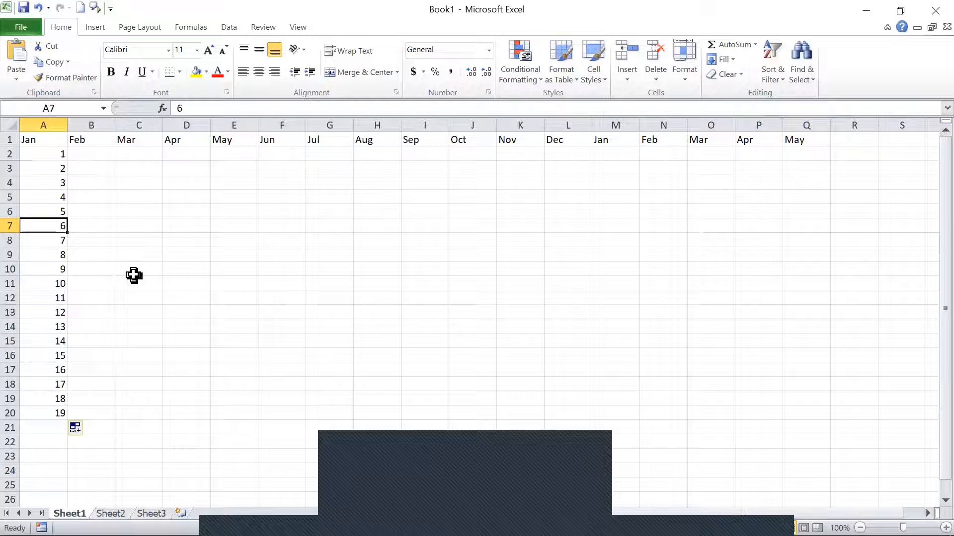
Freeze the panes at cell B2 so that row 1 and column A are locked.
key("Up")
key("Up")
key("Up")
key("Up")
key("Up")
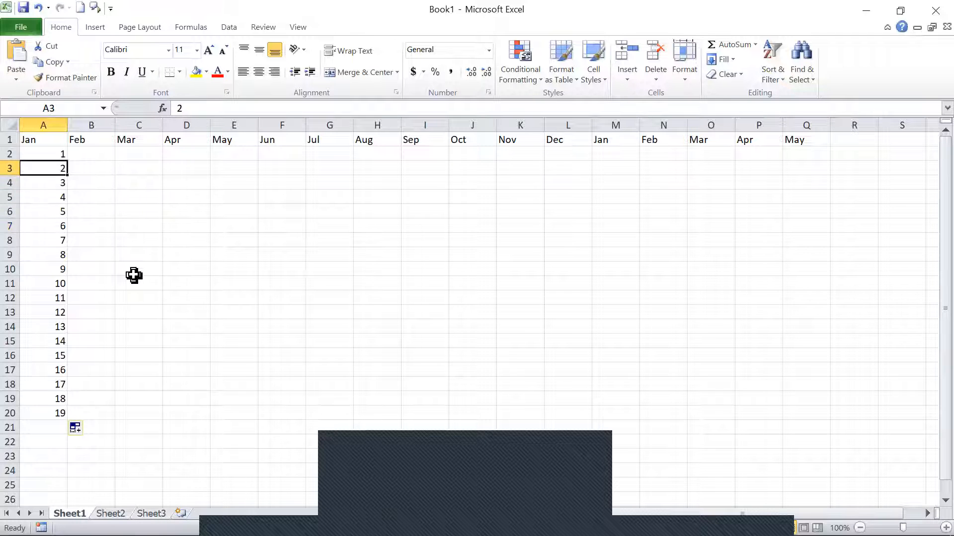
key("Right")
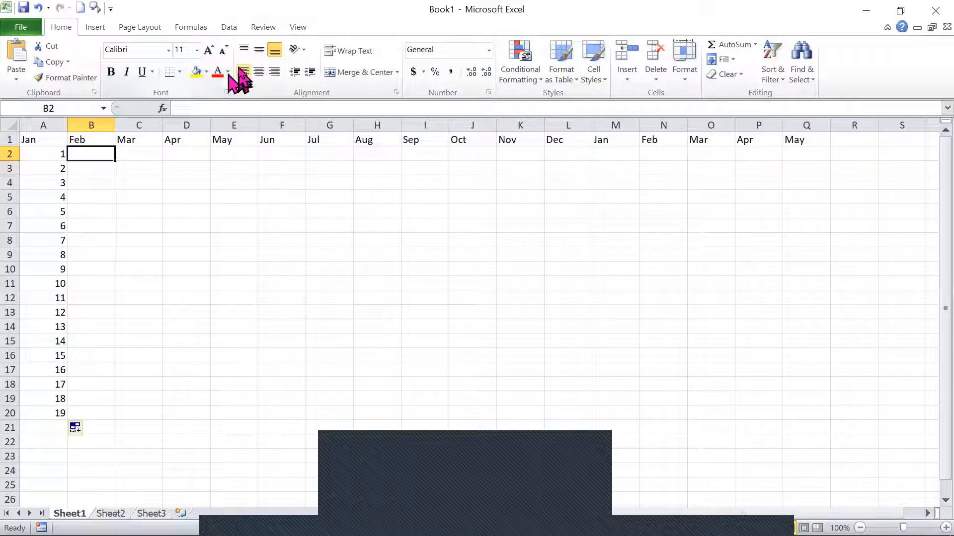
left_click(299, 30)
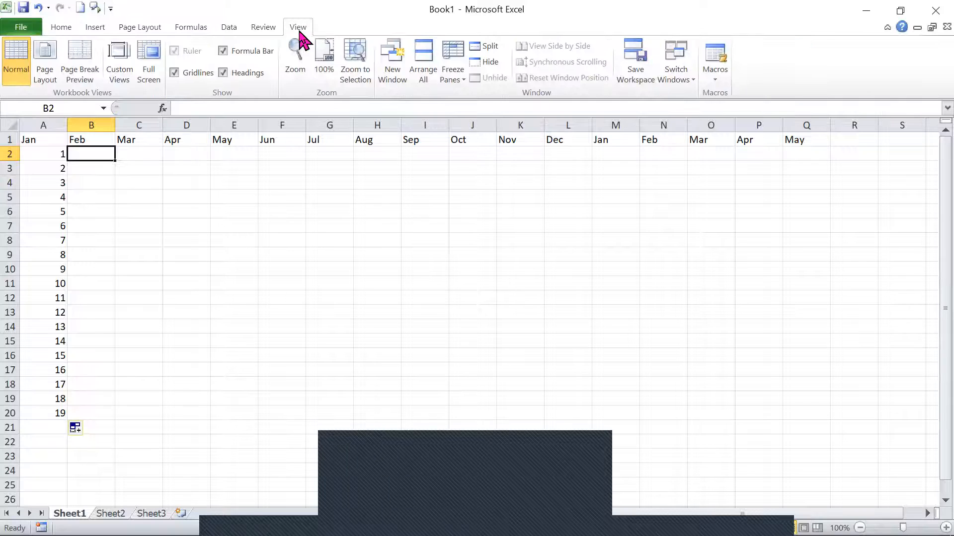
left_click(462, 84)
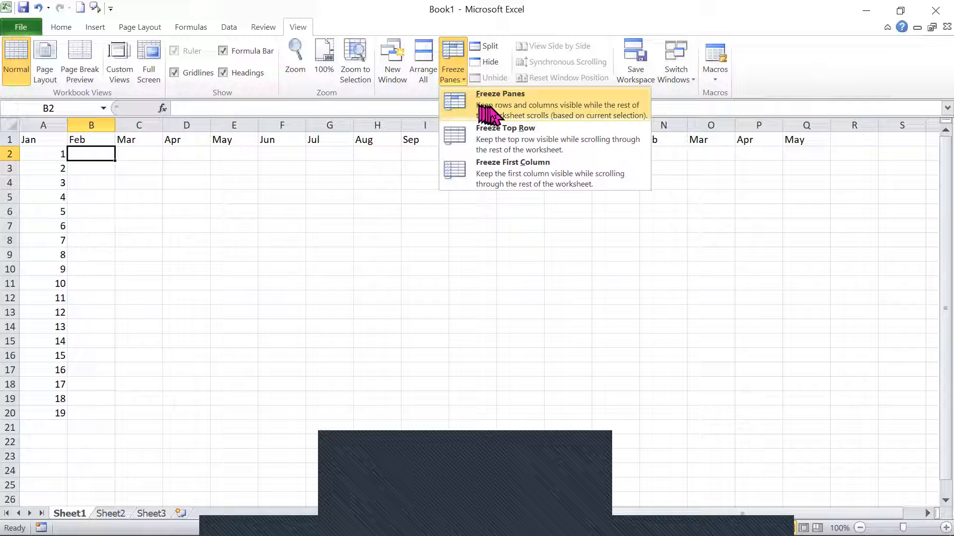
left_click(575, 113)
Move down the rows and back up to examine how the frozen month heading row behaves.
key("Down")
key("Down")
key("Down")
key("Down")
key("Down")
key("Down")
key("Down")
key("Down")
key("Down")
key("Down")
key("Down")
key("Down")
key("Down")
key("Down")
key("Down")
key("Down")
key("Down")
key("Down")
key("Down")
key("Down")
key("Up")
key("Up")
key("Up")
key("Up")
key("Up")
key("Up")
key("Up")
key("Up")
key("Up")
key("Up")
key("Up")
key("Up")
key("Up")
key("Up")
key("Up")
key("Up")
key("Up")
key("Up")
key("Up")
key("Up")
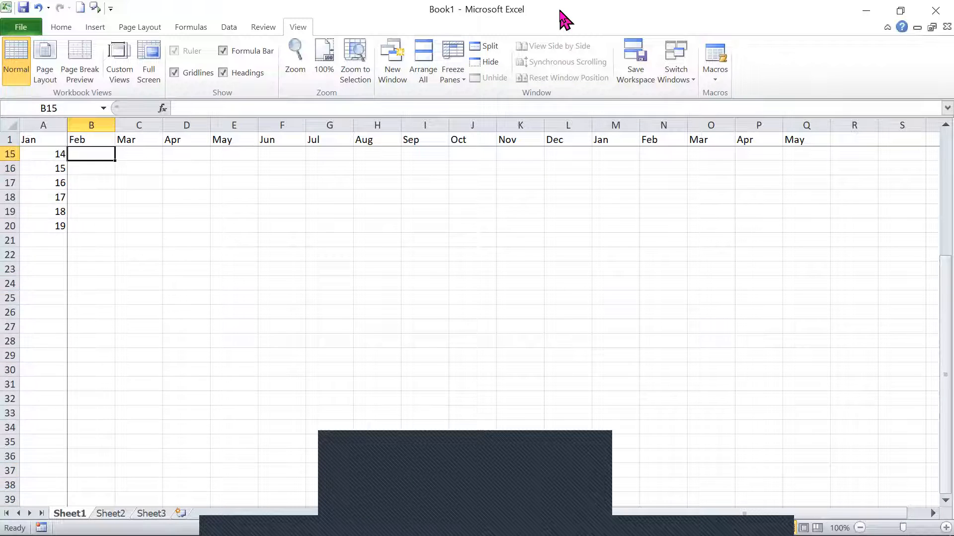
key("Up")
key("Up")
key("Up")
key("Up")
key("Up")
key("Up")
key("Up")
key("Up")
key("Up")
key("Up")
key("Up")
key("Up")
key("Up")
key("Up")
key("Down")
key("Down")
key("Down")
key("Down")
key("Down")
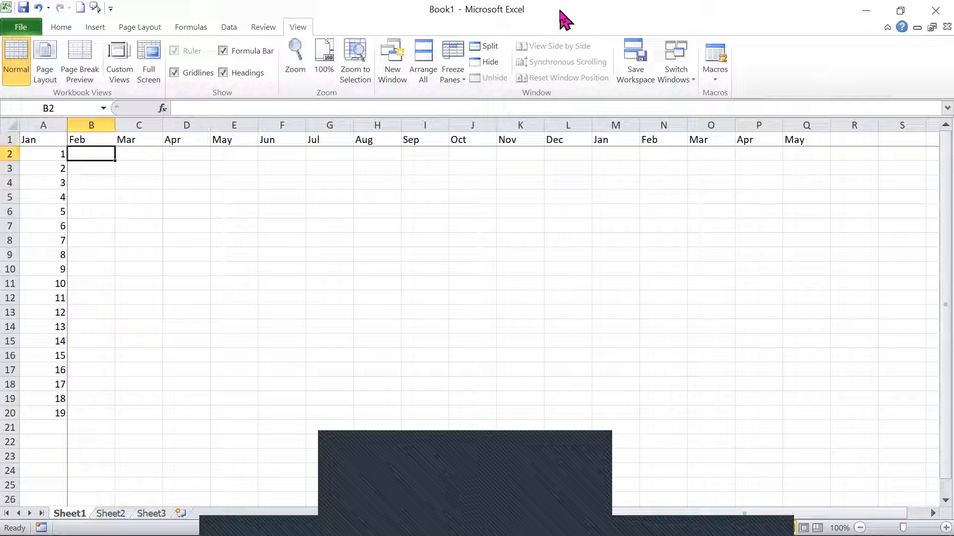
Move across to the far columns and back to examine how the frozen number column behaves.
key("Up")
key("Right")
key("Right")
key("Right")
key("Right")
key("Right")
key("Right")
key("Right")
key("Right")
key("Right")
key("Right")
key("Right")
key("Right")
key("Right")
key("Right")
key("Right")
key("Right")
key("Right")
key("Right")
key("Right")
key("Right")
key("Right")
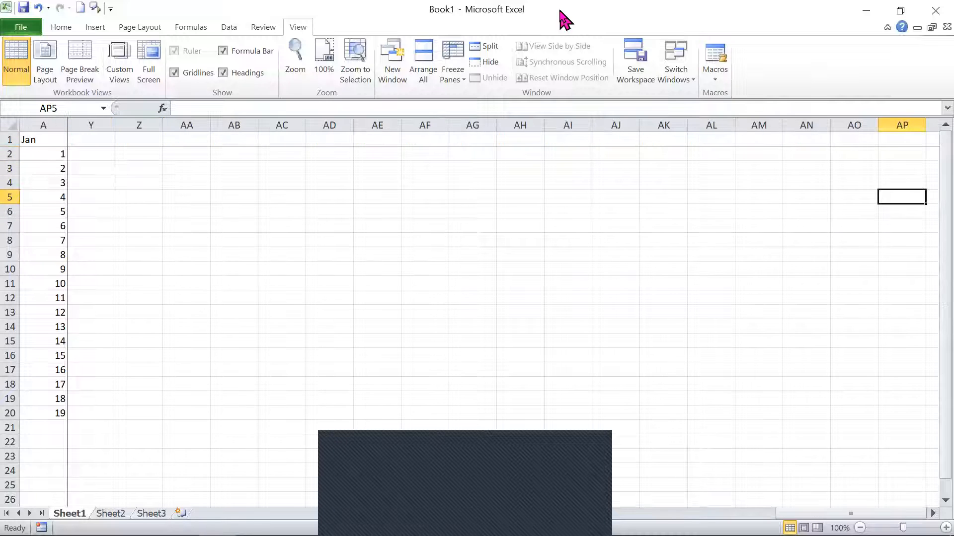
key("Right")
key("Left")
key("Left")
key("Left")
key("Left")
key("Left")
key("Left")
key("Left")
key("Left")
key("Left")
key("Left")
key("Left")
key("Left")
key("Left")
key("Left")
key("Left")
key("Left")
key("Left")
key("Left")
key("Left")
key("Left")
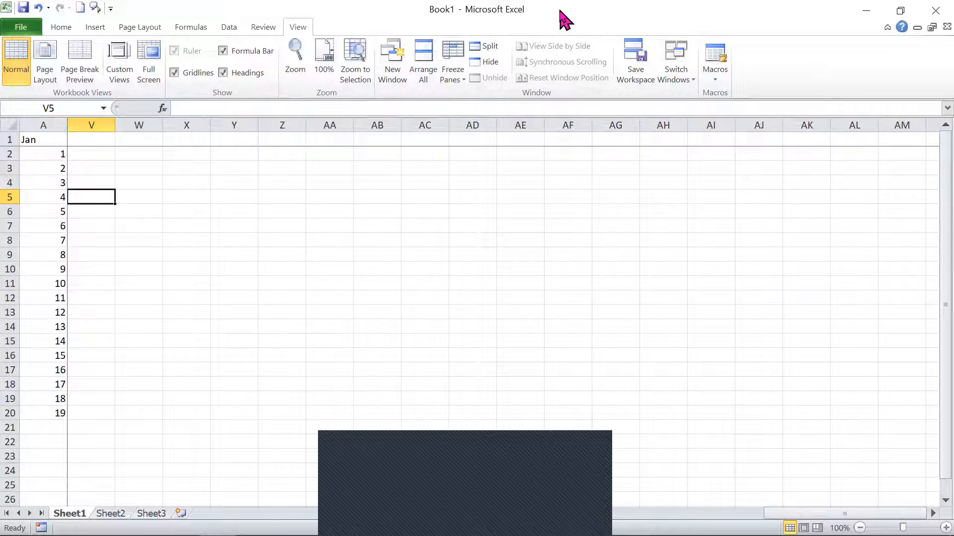
key("Left")
key("Left")
key("Left")
key("Left")
key("Left")
key("Left")
key("Left")
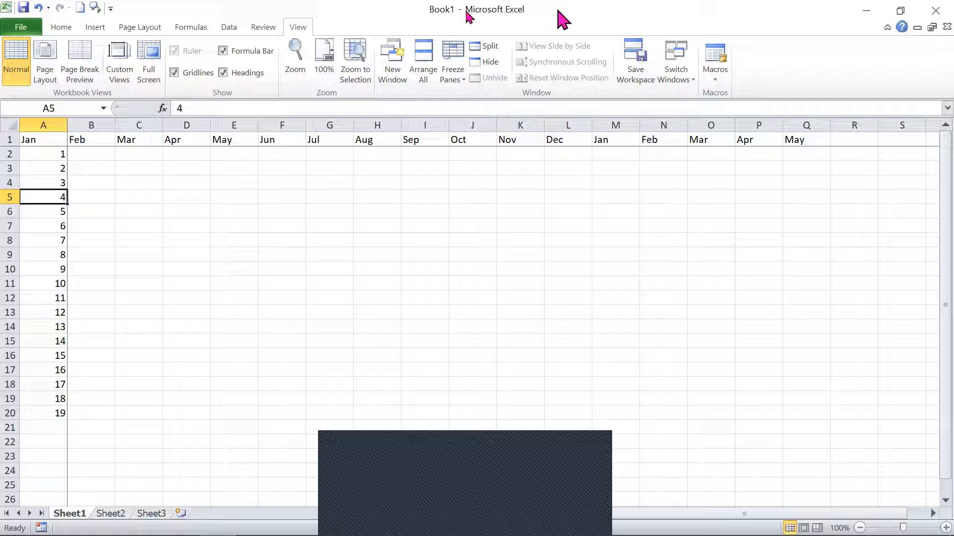
View the workbook's other worksheets, switching between Sheet2, Sheet1 and Sheet3.
left_click(121, 516)
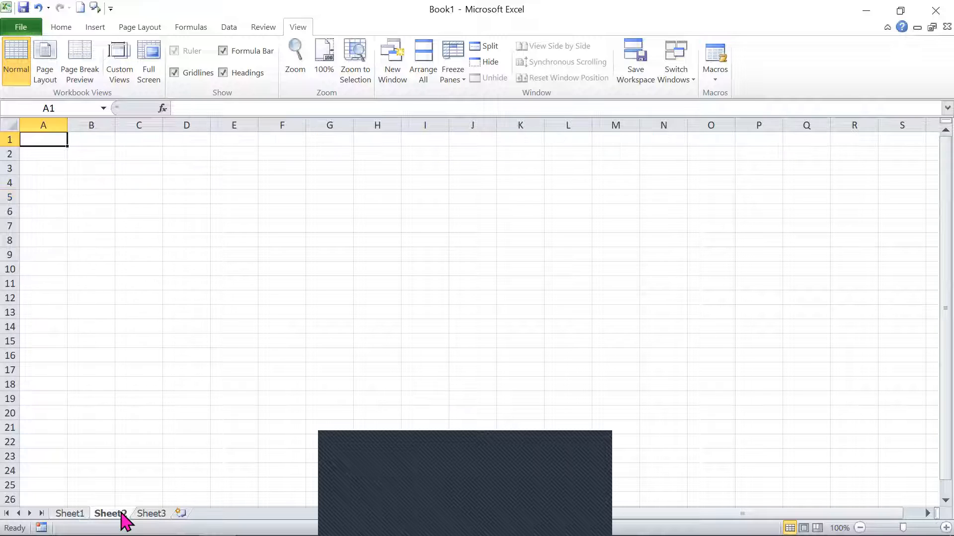
left_click(69, 513)
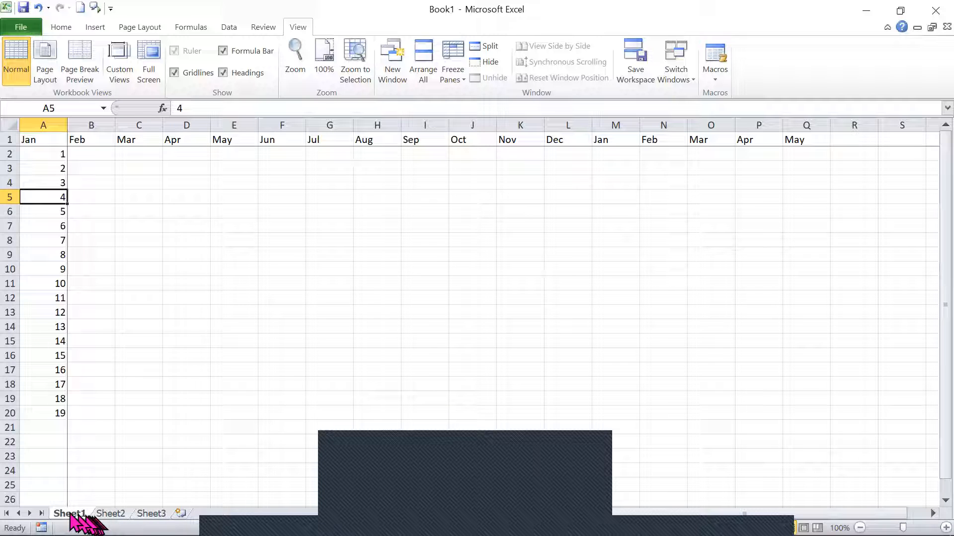
left_click(114, 517)
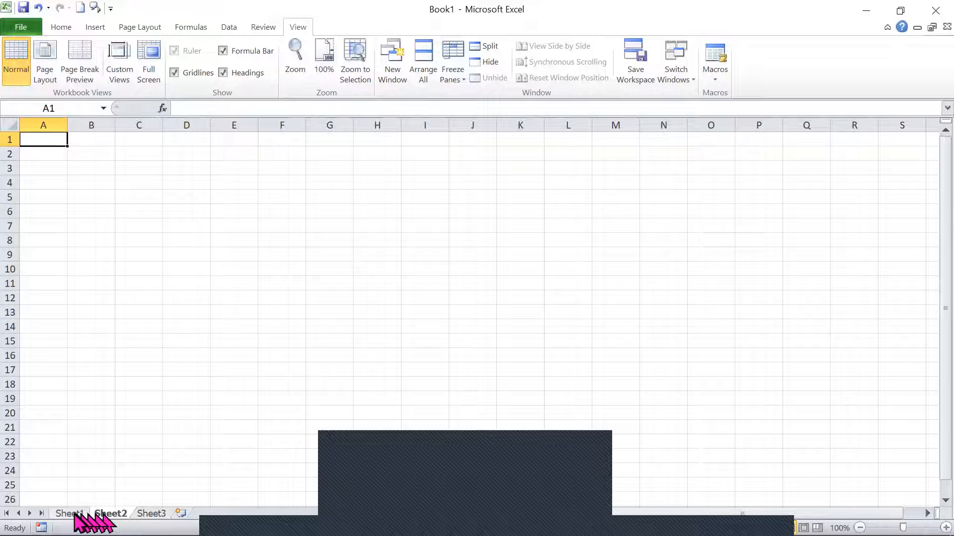
left_click(150, 514)
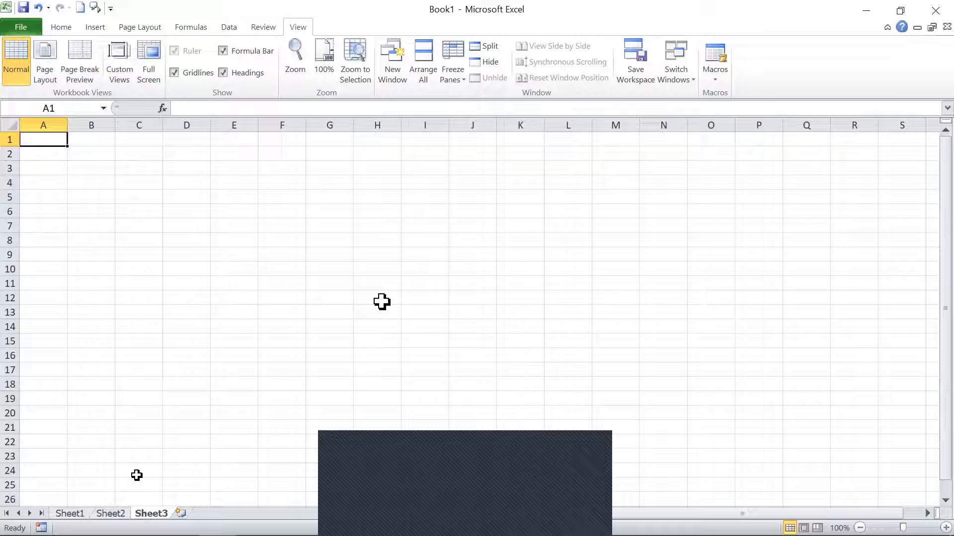
Rename the worksheet Sheet1 as Months.
left_click(62, 513)
double_click(61, 513)
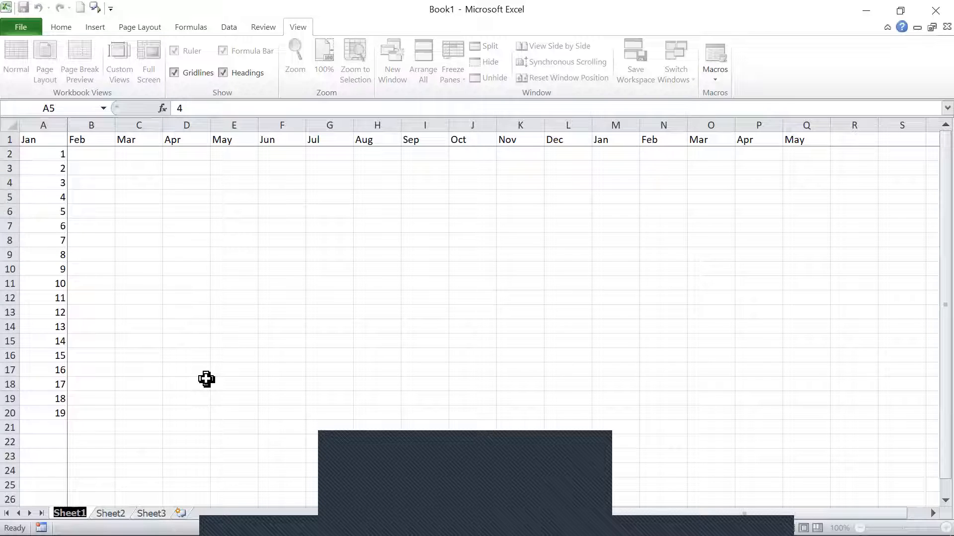
type("Months")
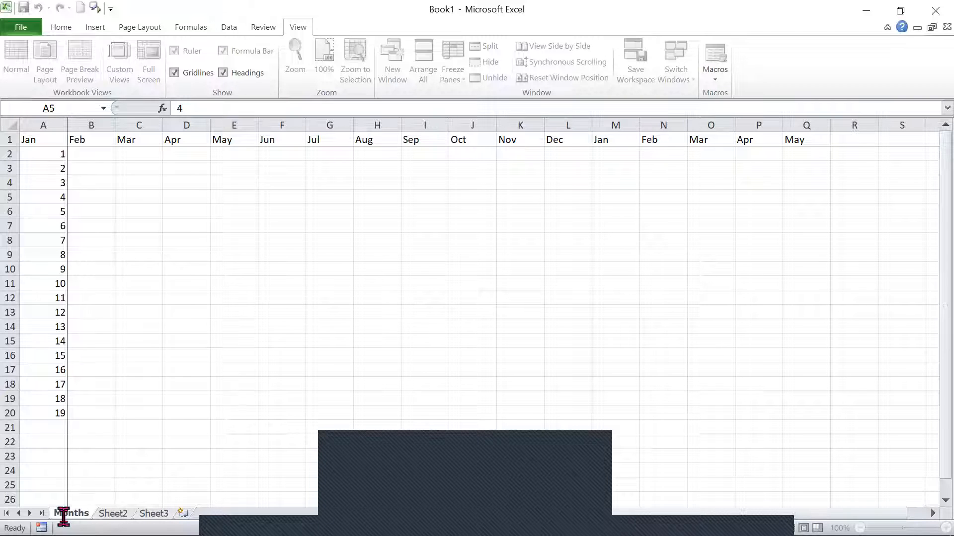
Rename the worksheet Sheet2 as Weeks.
left_click(118, 515)
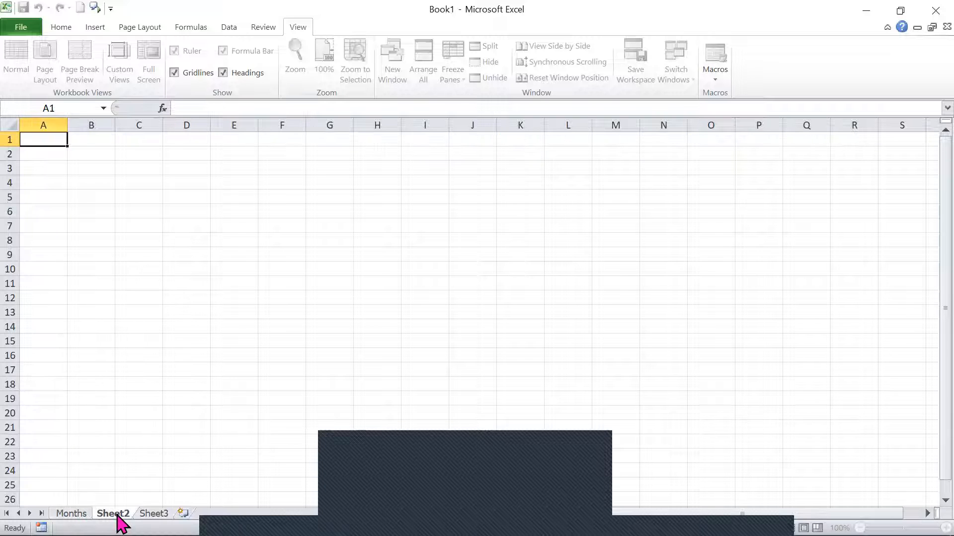
double_click(114, 514)
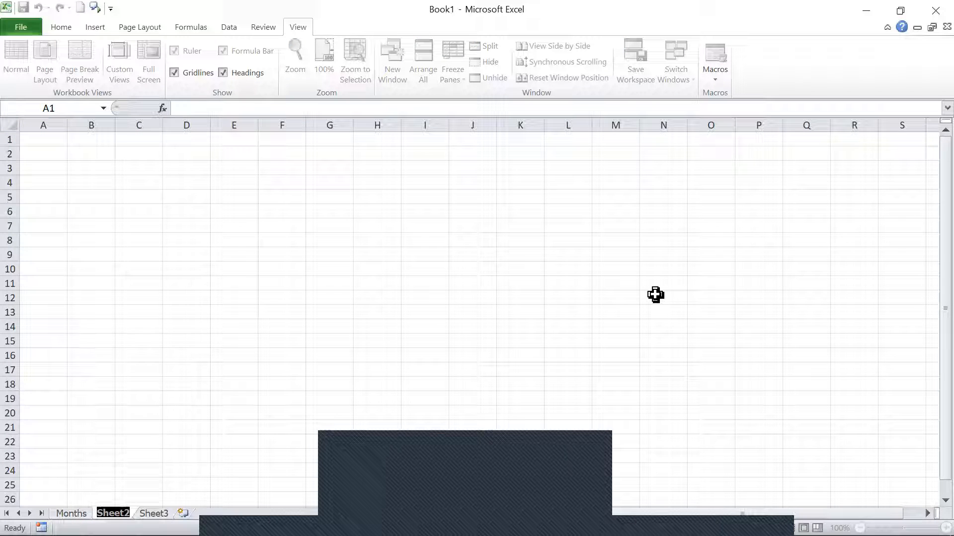
type("Weeks")
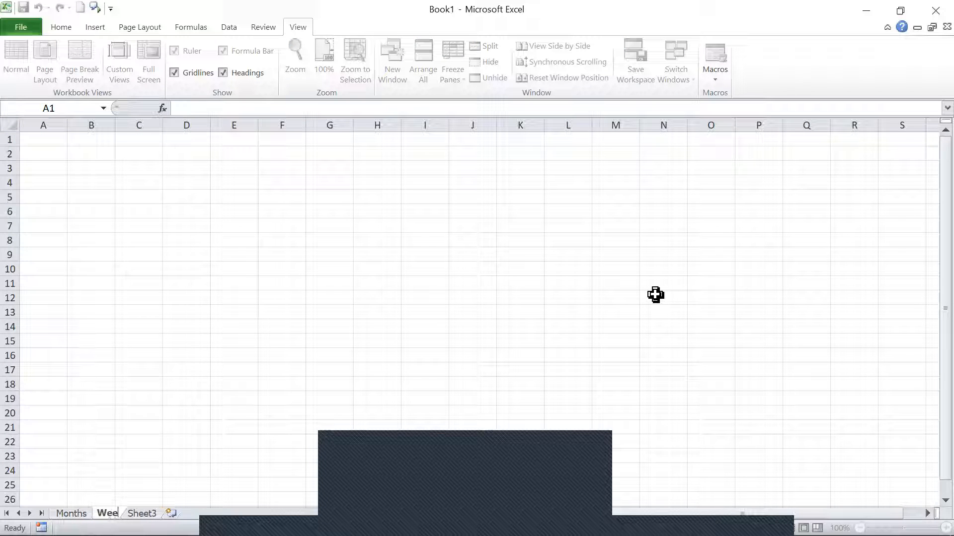
key("Return")
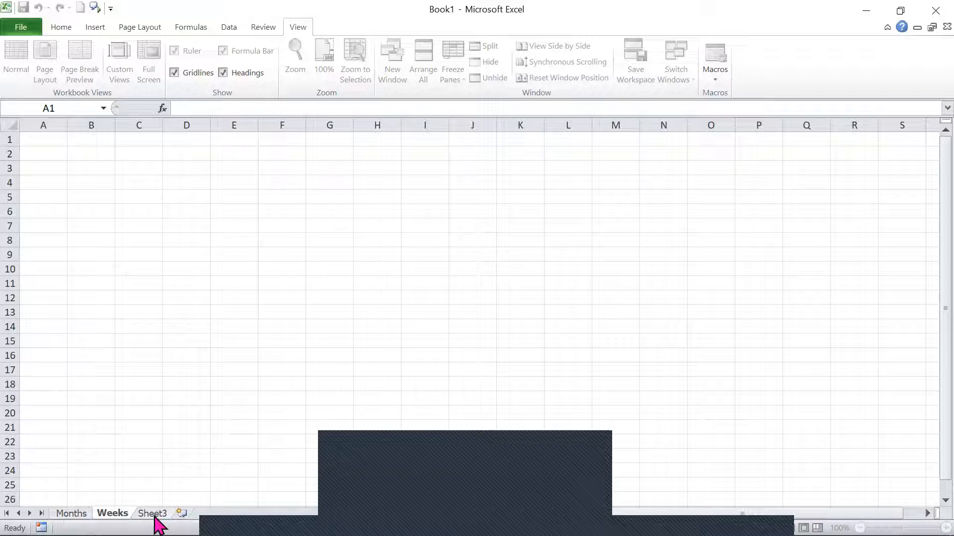
Enter the value 3 in cell B4 of the Months worksheet.
left_click(67, 515)
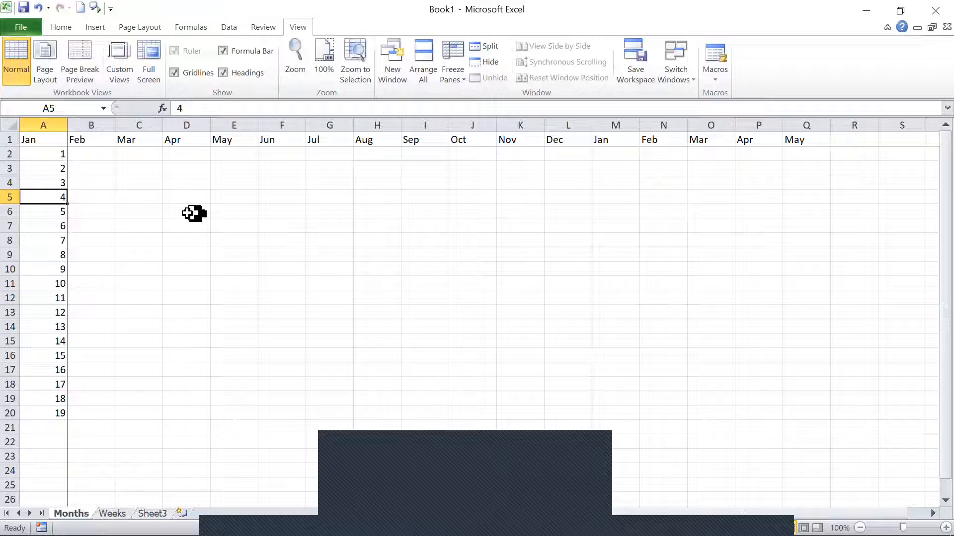
left_click(89, 186)
type("3")
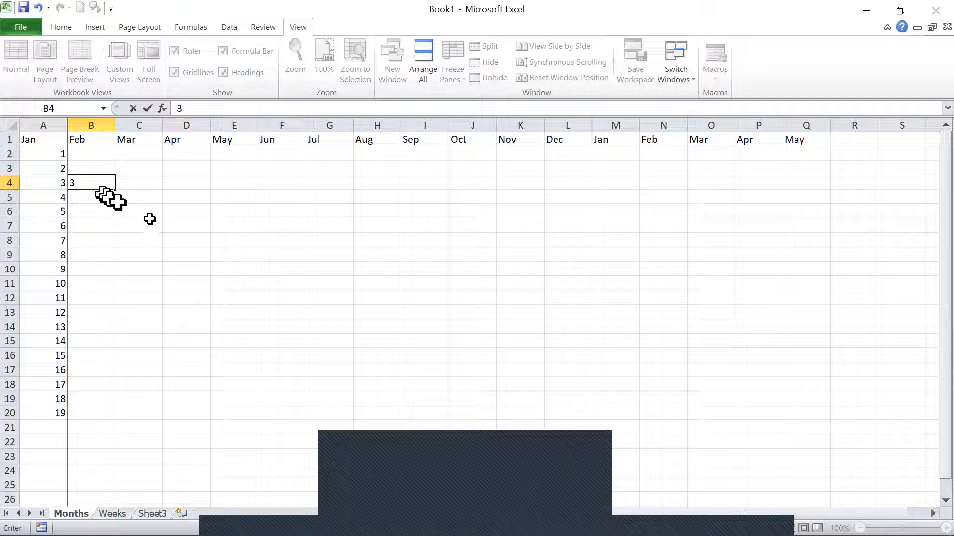
key("Return")
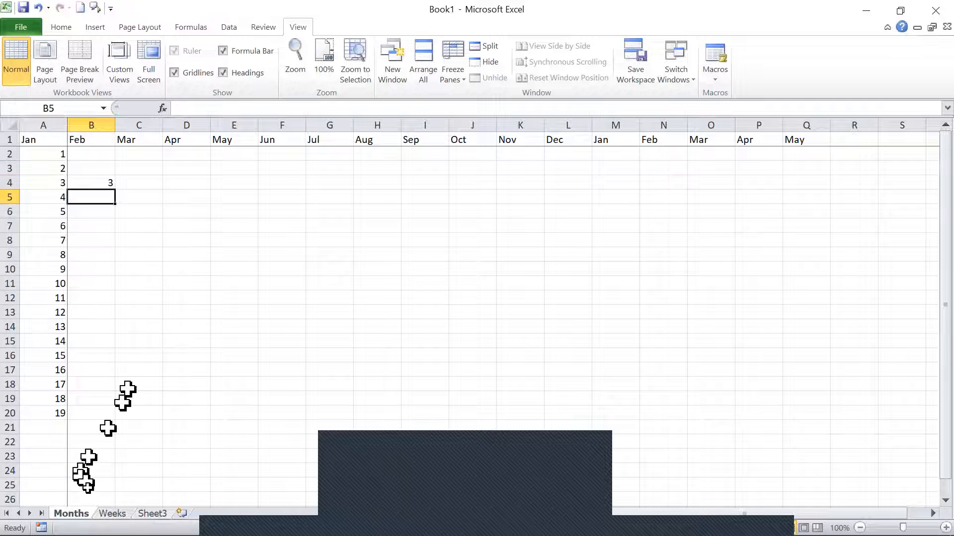
Enter the value 234 in cell C9 of the Weeks worksheet.
left_click(112, 514)
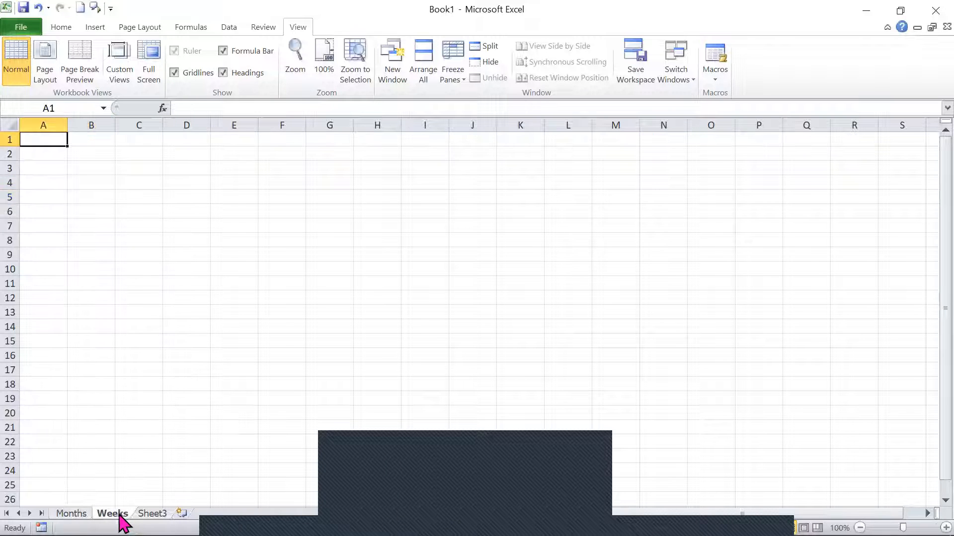
left_click(120, 250)
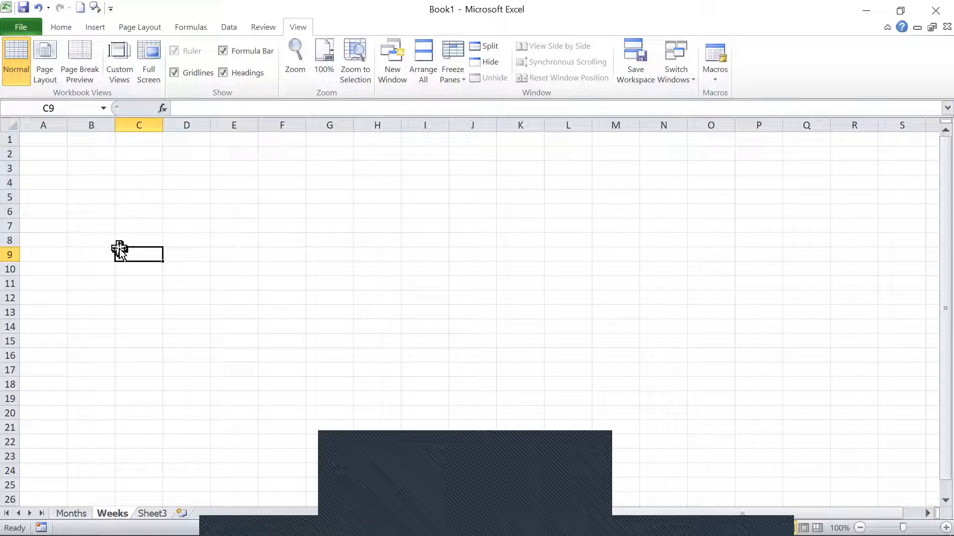
type("234")
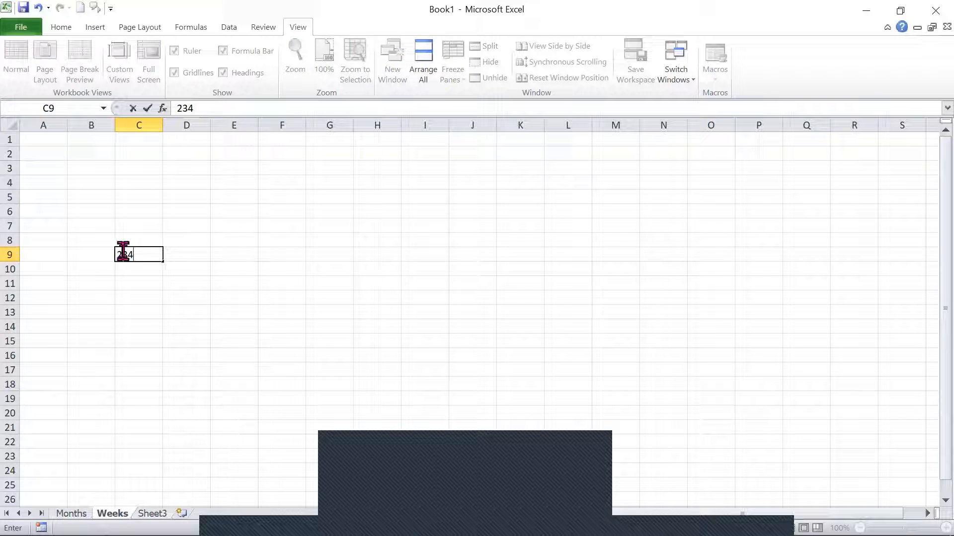
key("Return")
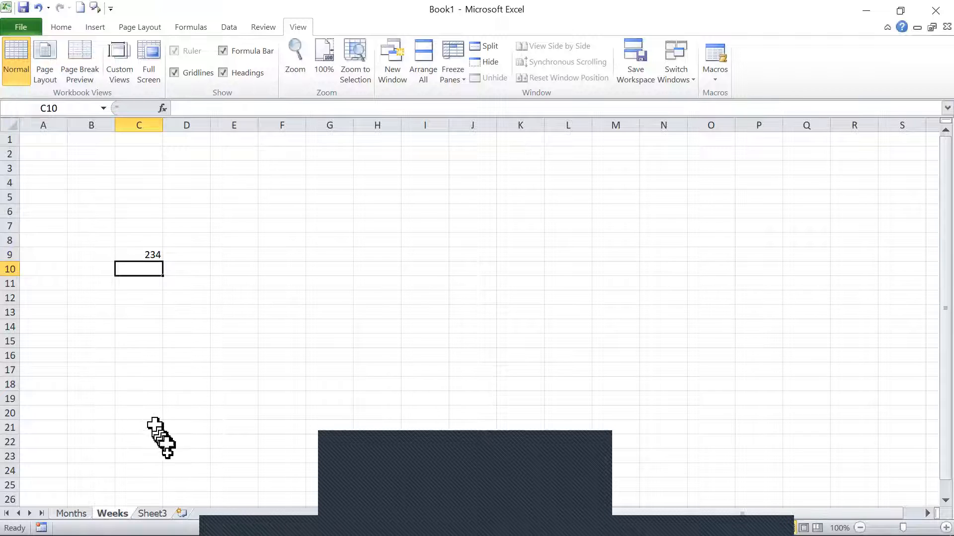
Enter a formula in cell A1 of Sheet3 that references cell B4 of the Months worksheet.
left_click(152, 516)
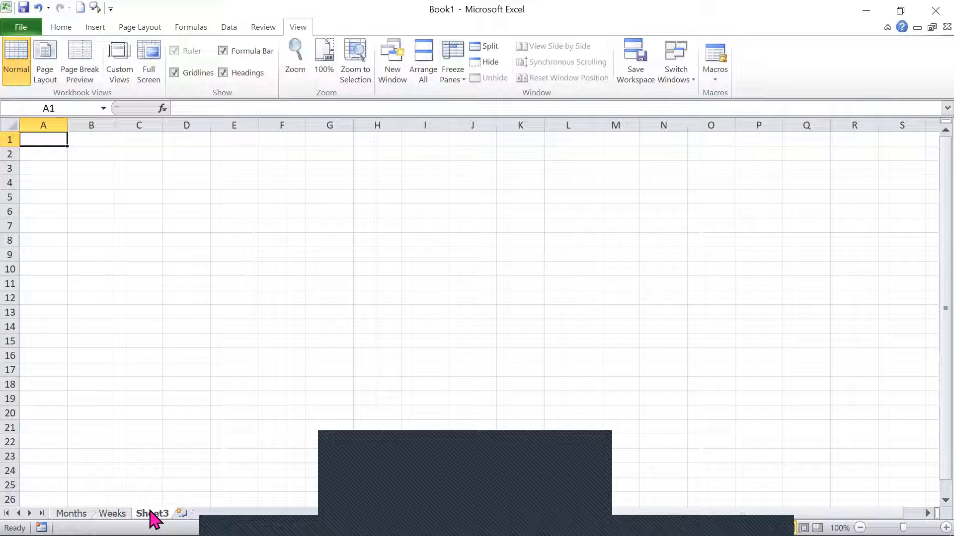
double_click(151, 515)
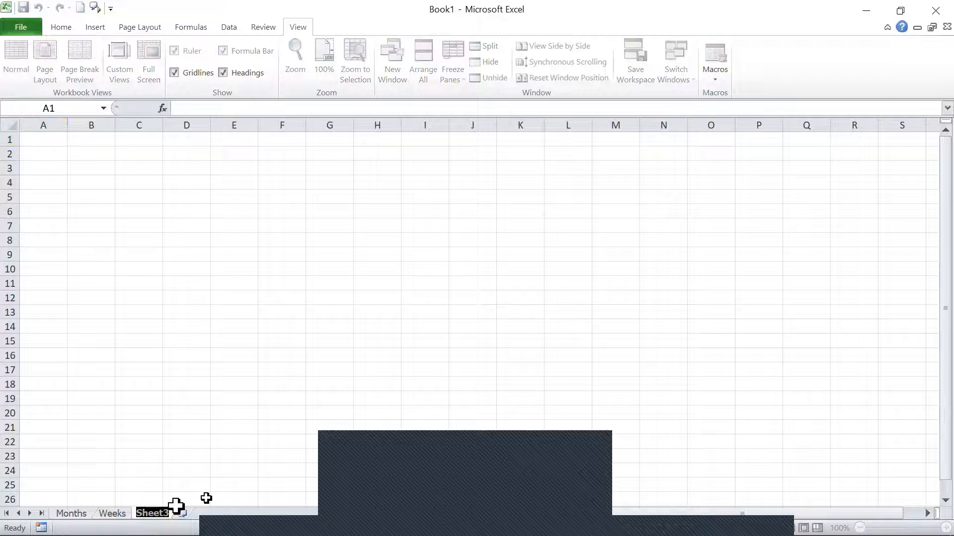
left_click(201, 313)
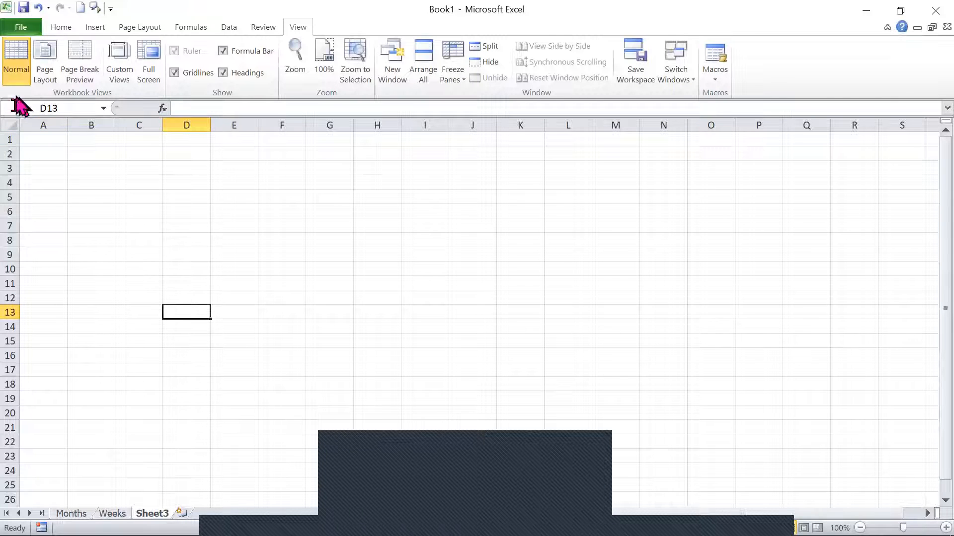
left_click(39, 139)
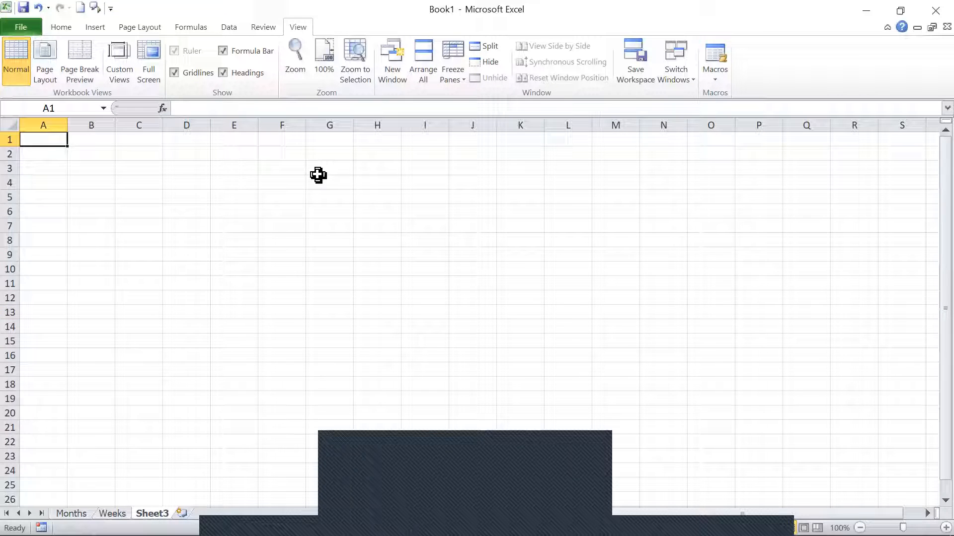
type("=")
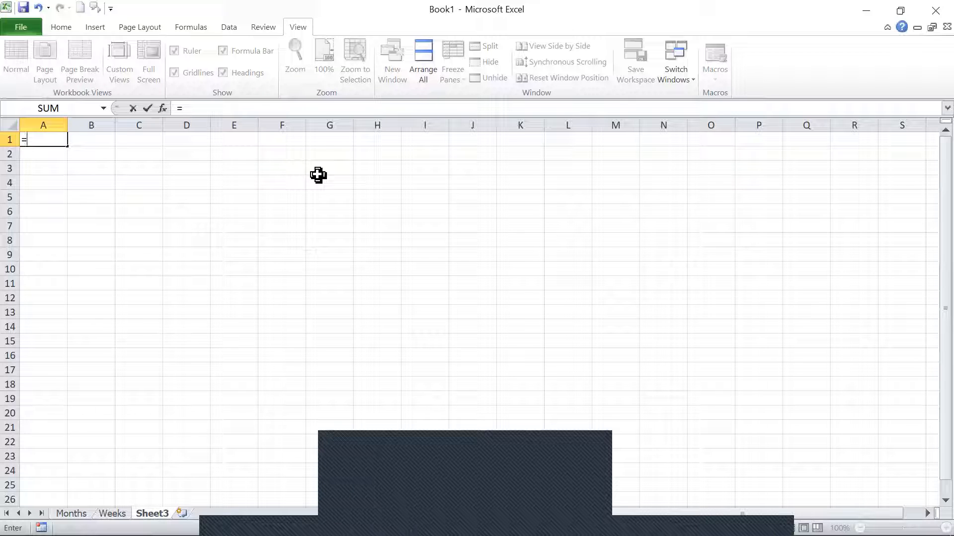
left_click(80, 515)
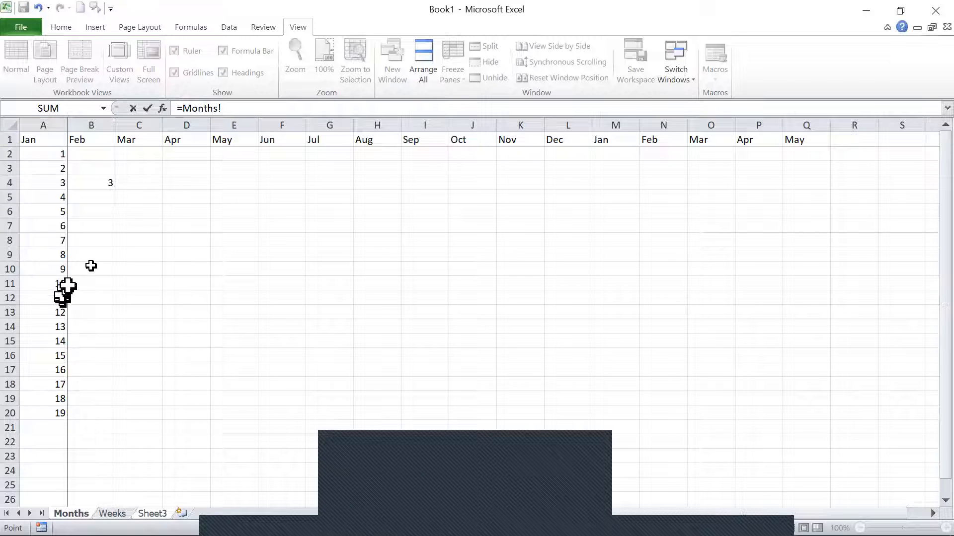
left_click(118, 187)
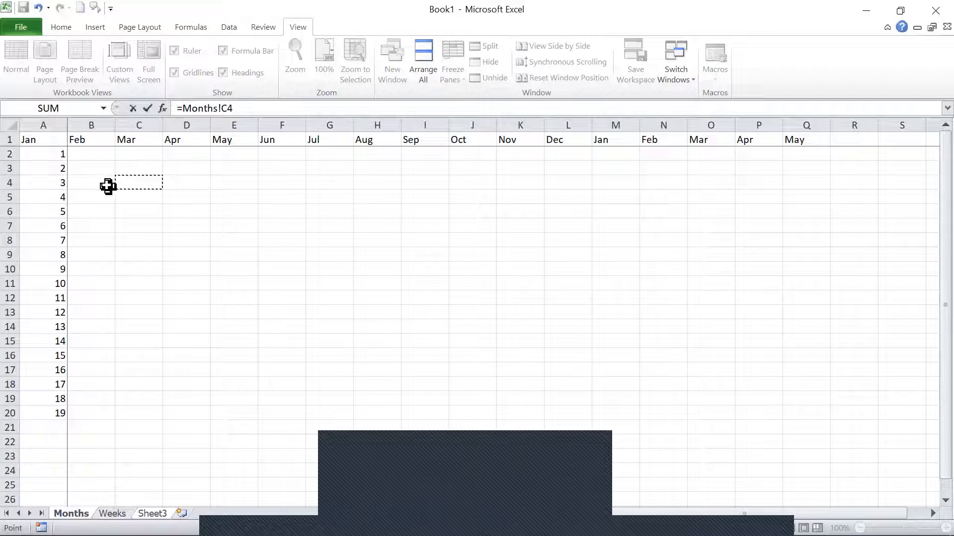
left_click(105, 183)
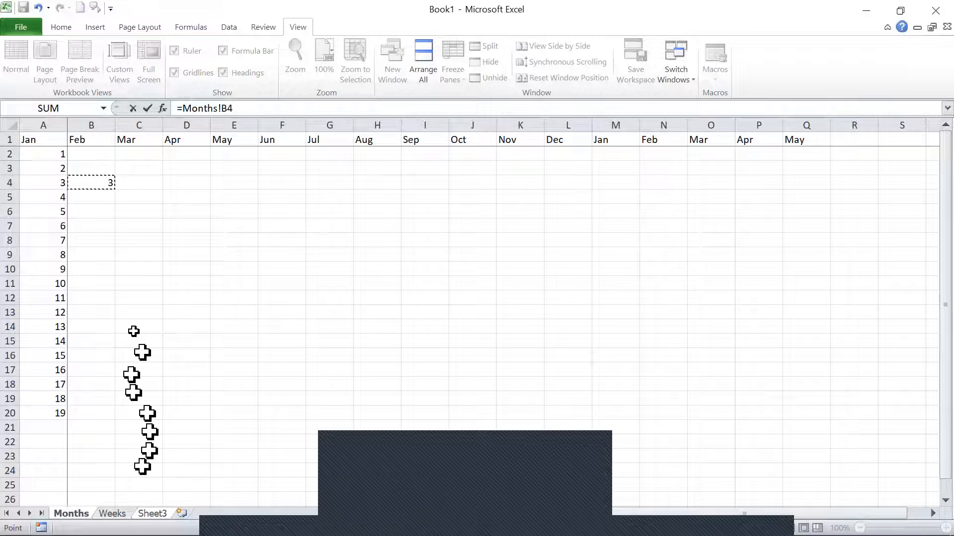
left_click(251, 108)
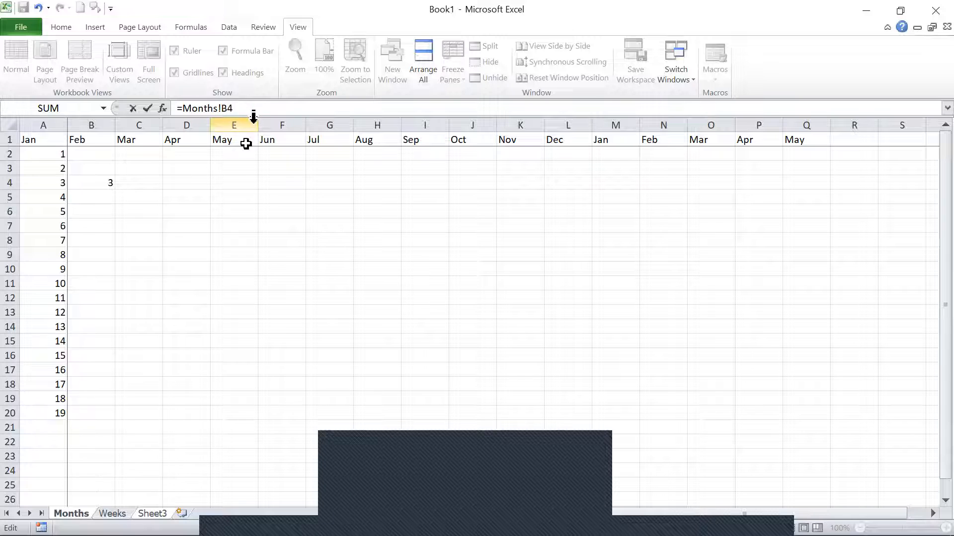
key("Return")
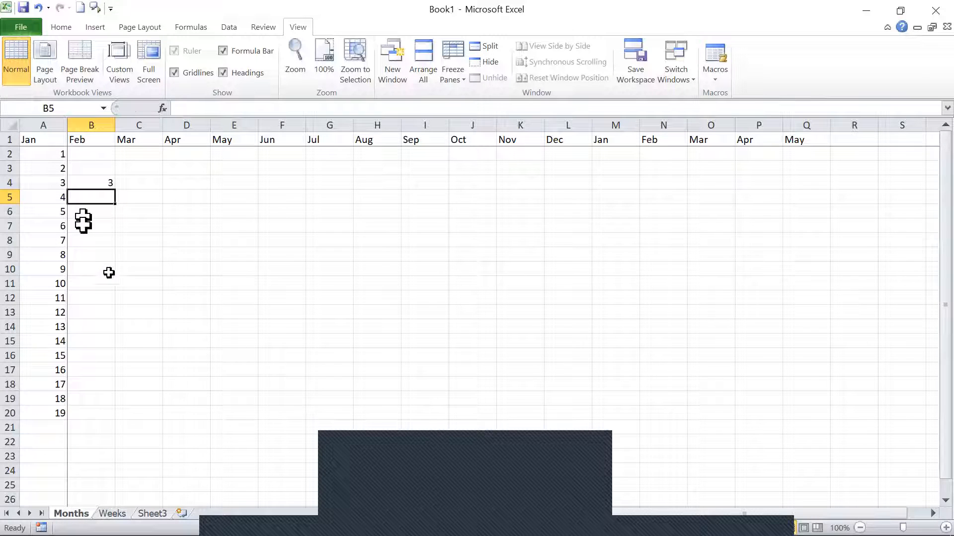
Extend the formula in cell A1 of Sheet3 to add cell C9 of the Weeks worksheet.
left_click(90, 186)
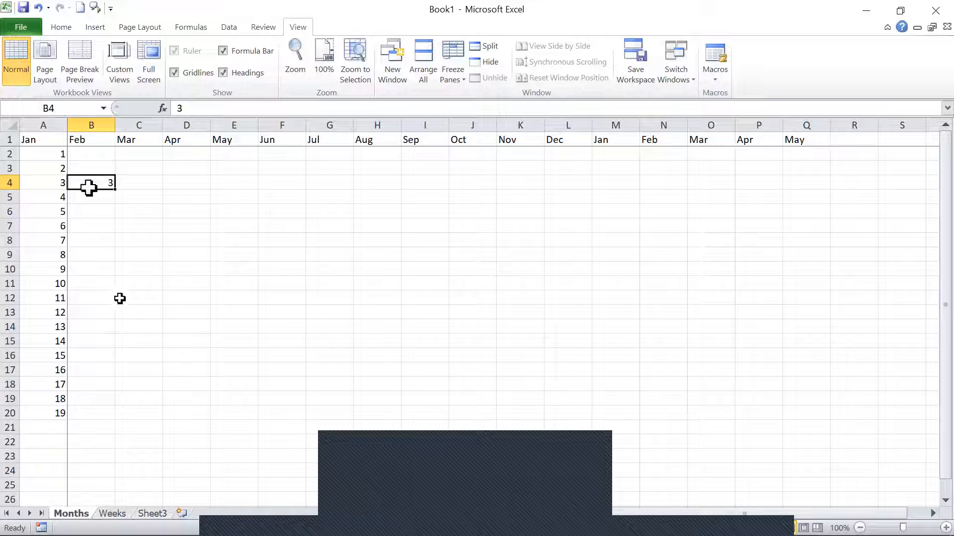
left_click(152, 513)
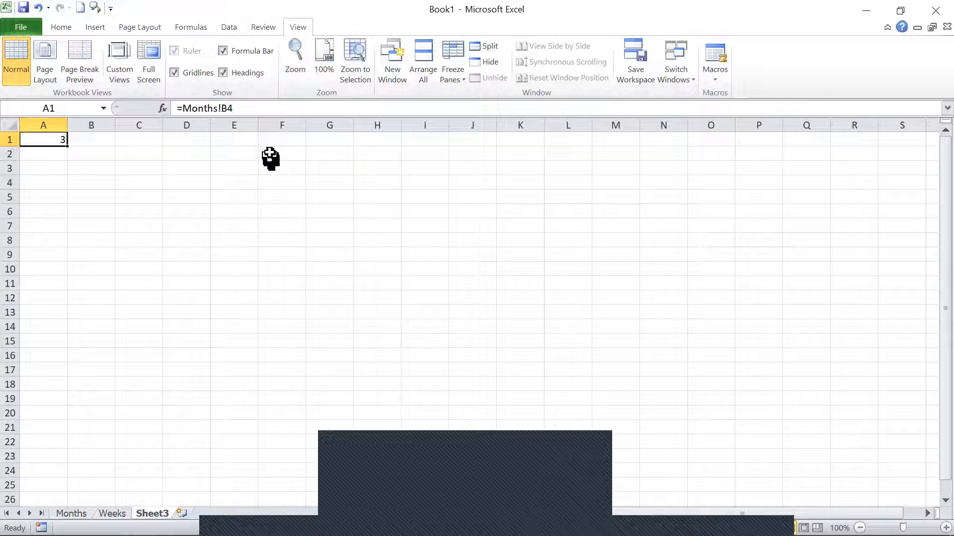
left_click(270, 107)
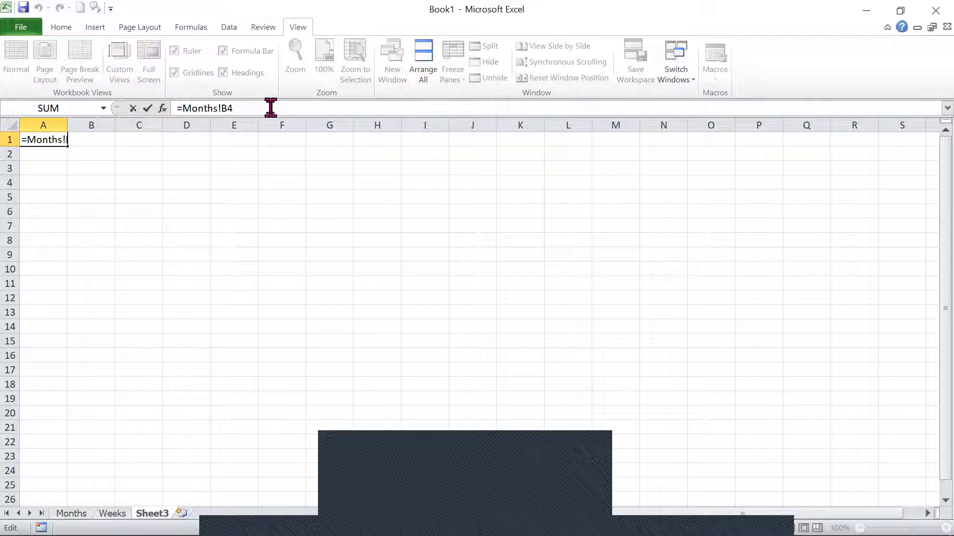
type("+")
left_click(112, 514)
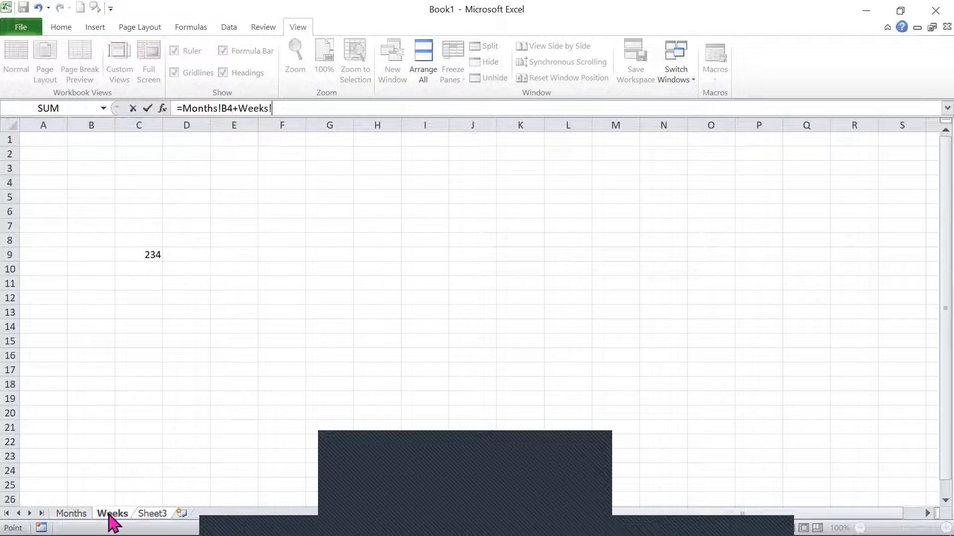
left_click(121, 254)
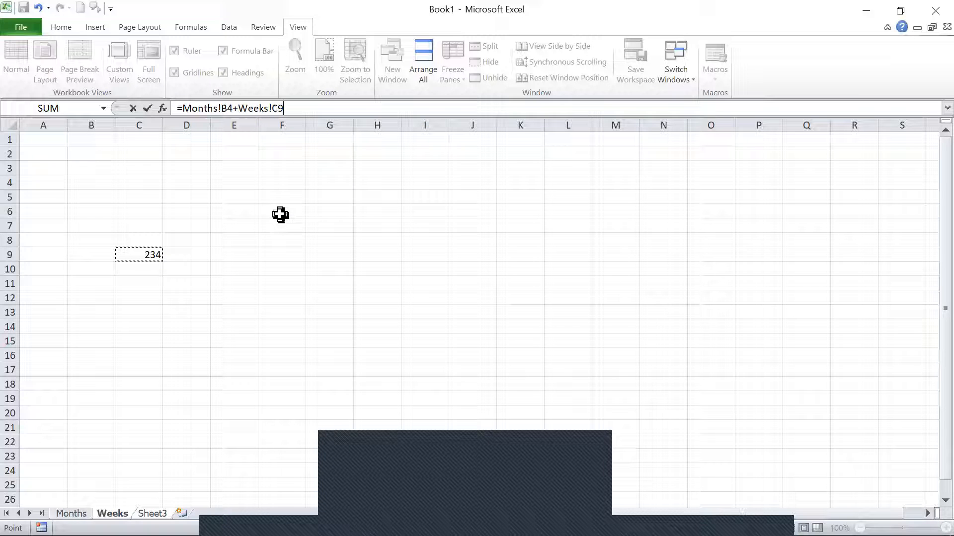
key("Return")
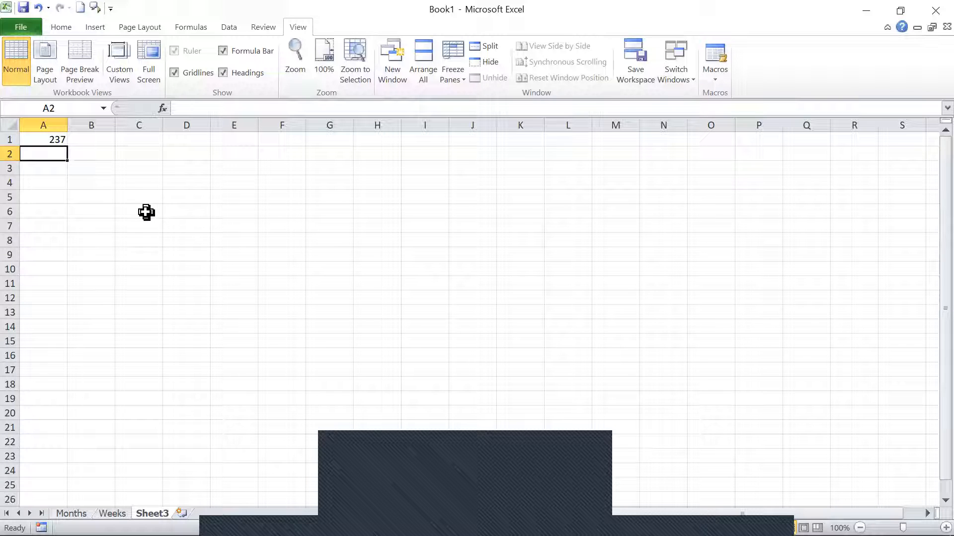
key("Up")
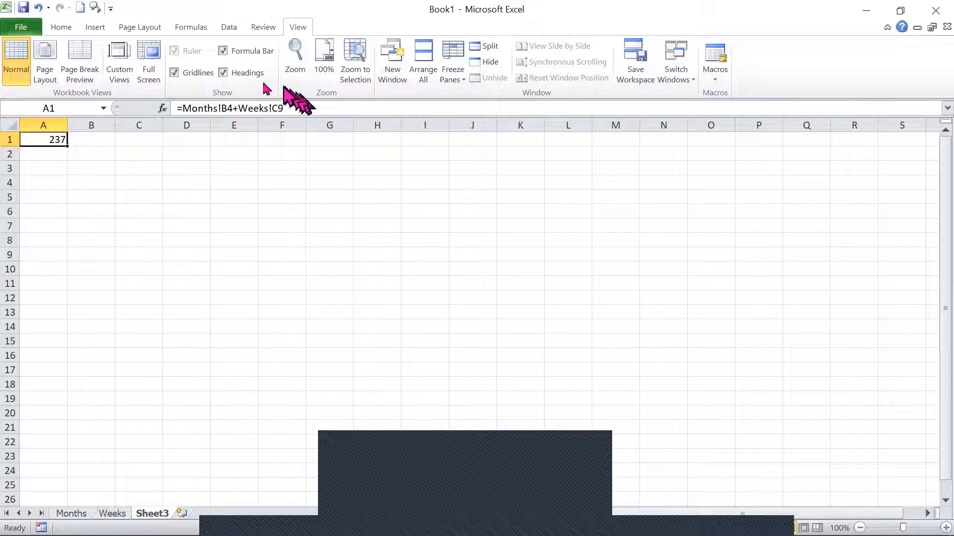
Rename the worksheet Sheet3 as Results.
double_click(149, 514)
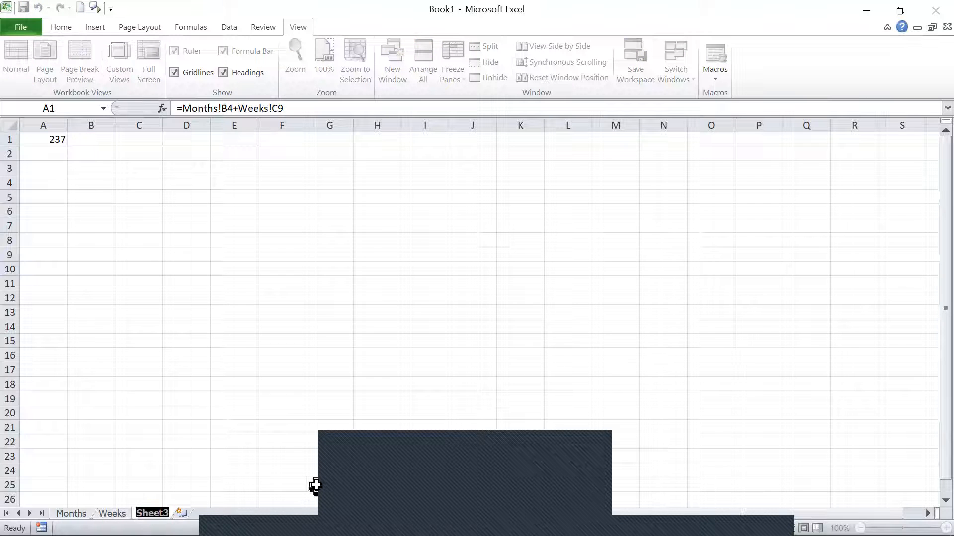
type("Res")
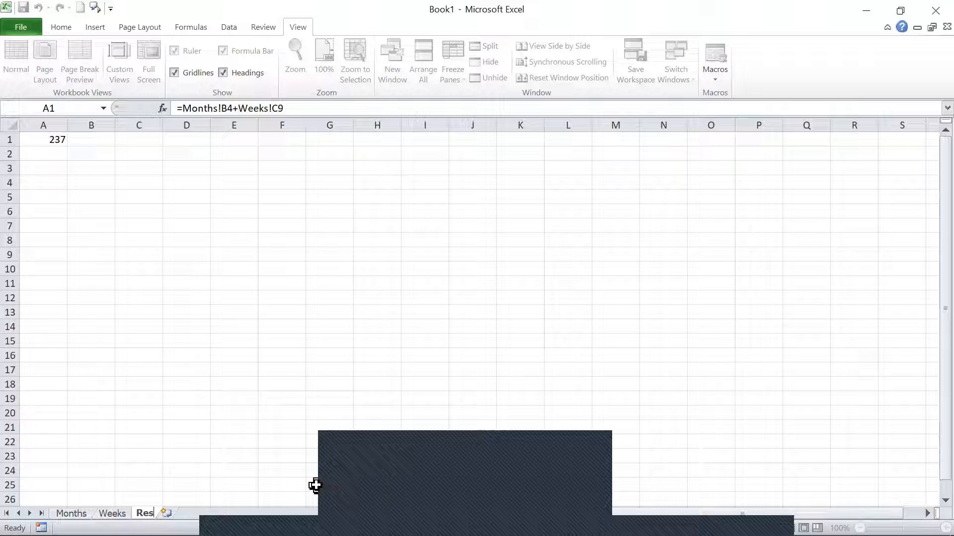
type("ults")
key("Return")
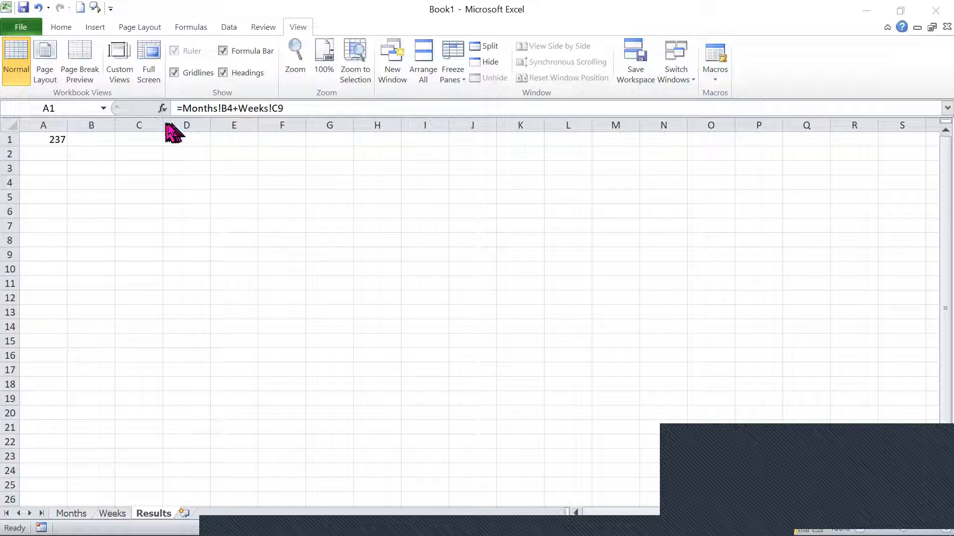
Rename the Months worksheet to a person's first name and check the formula in cell A1 of the Results worksheet.
left_click(64, 513)
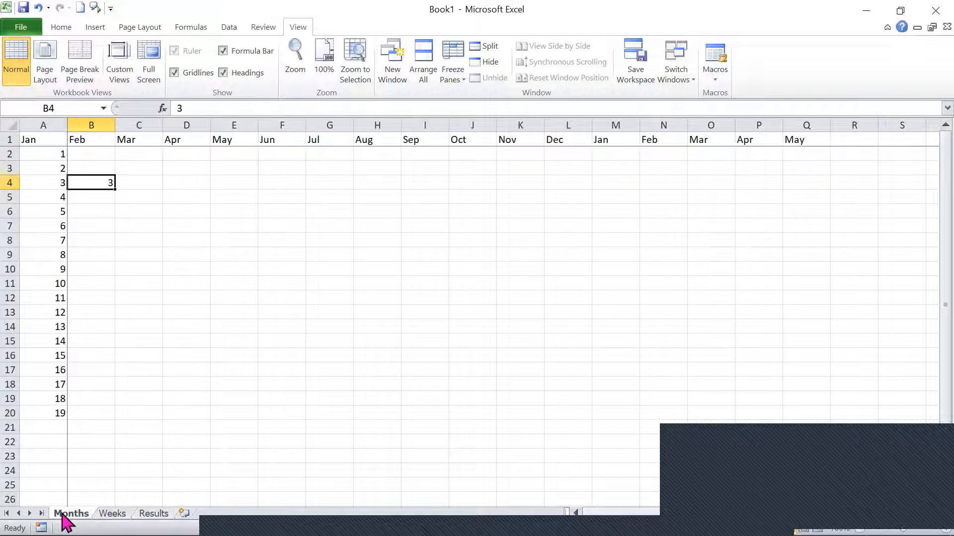
left_click_drag(64, 515, 340, 420)
type("Hank")
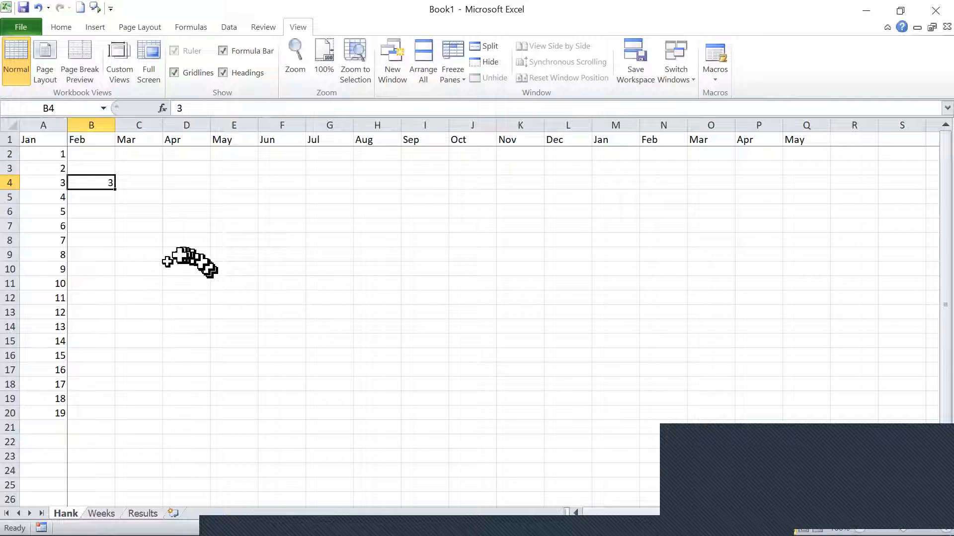
left_click(143, 513)
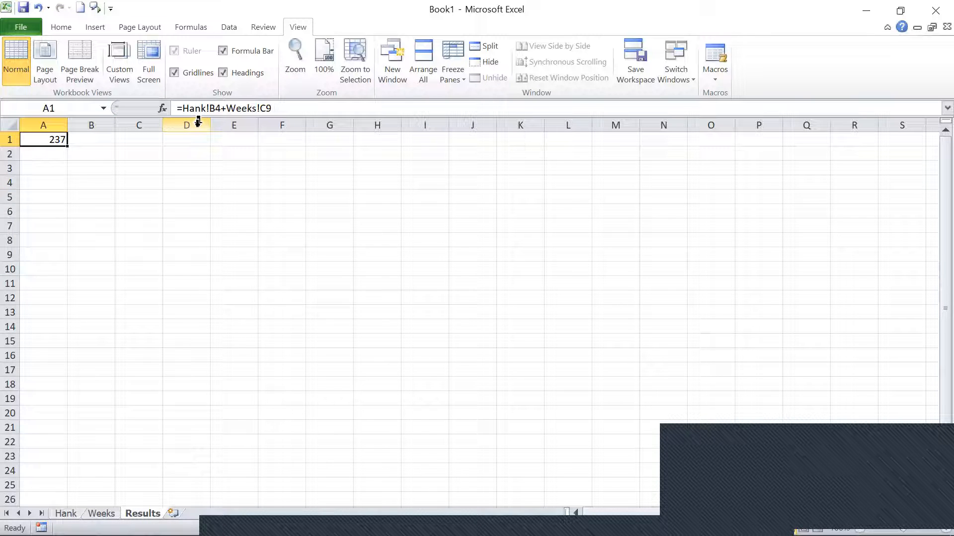
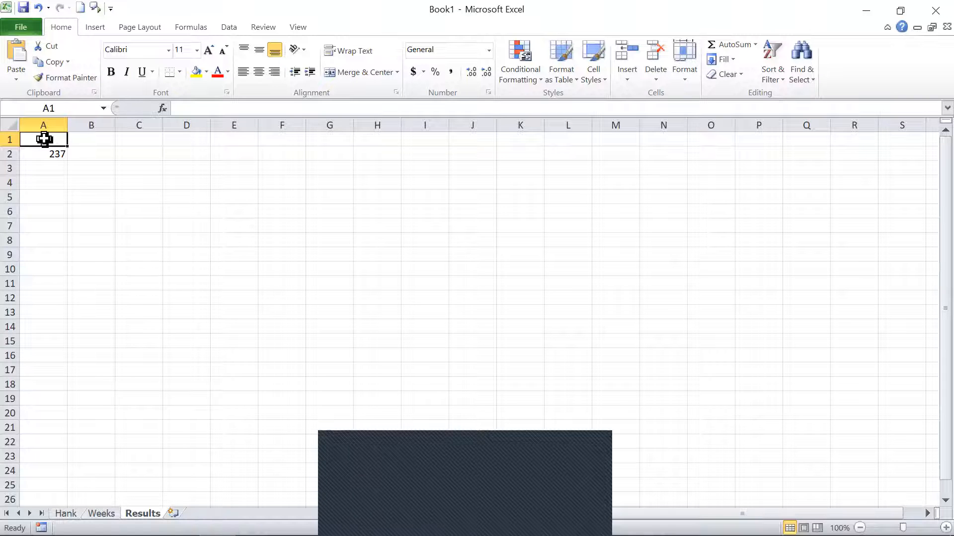
Enter Monday in cell A1 and Tuesday in cell B1 of the Results worksheet.
type("Mon")
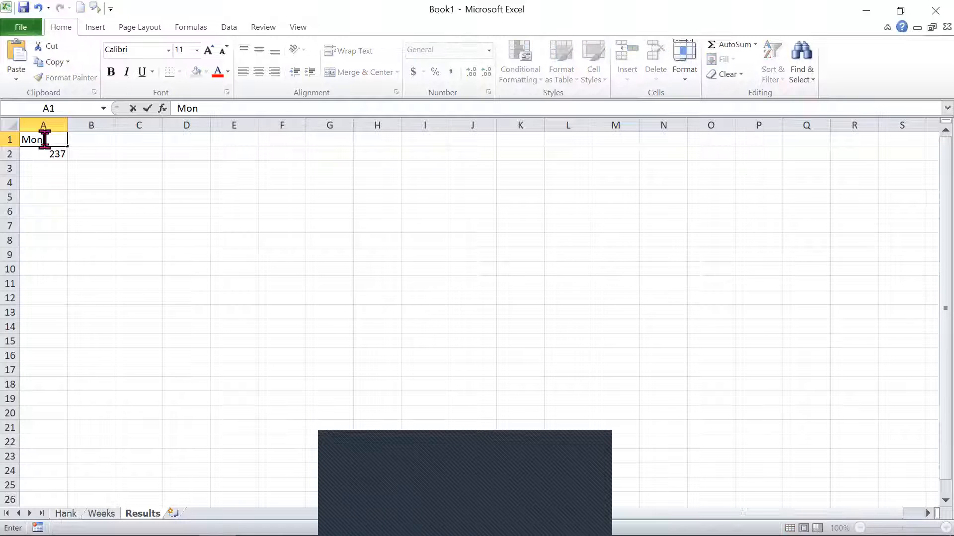
type("day")
key("Tab")
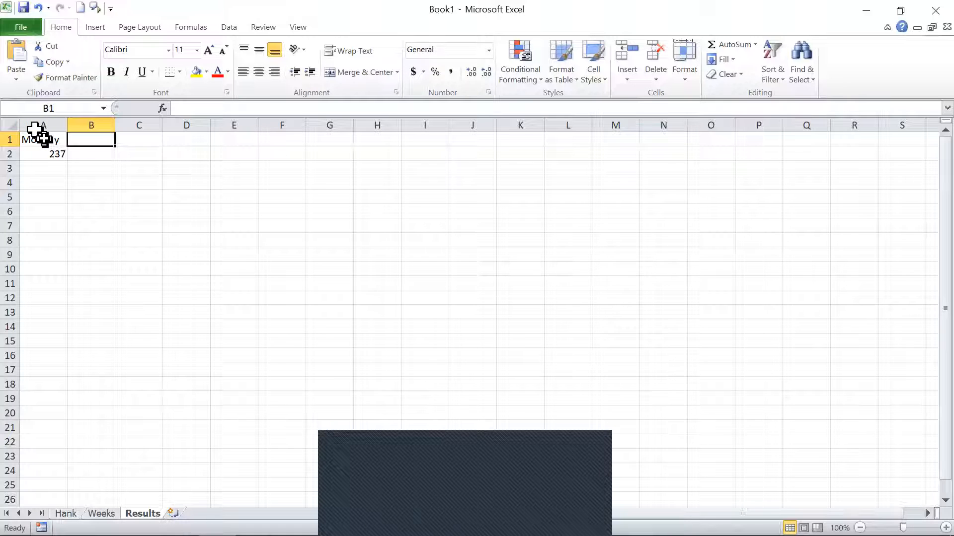
type("Tuesday")
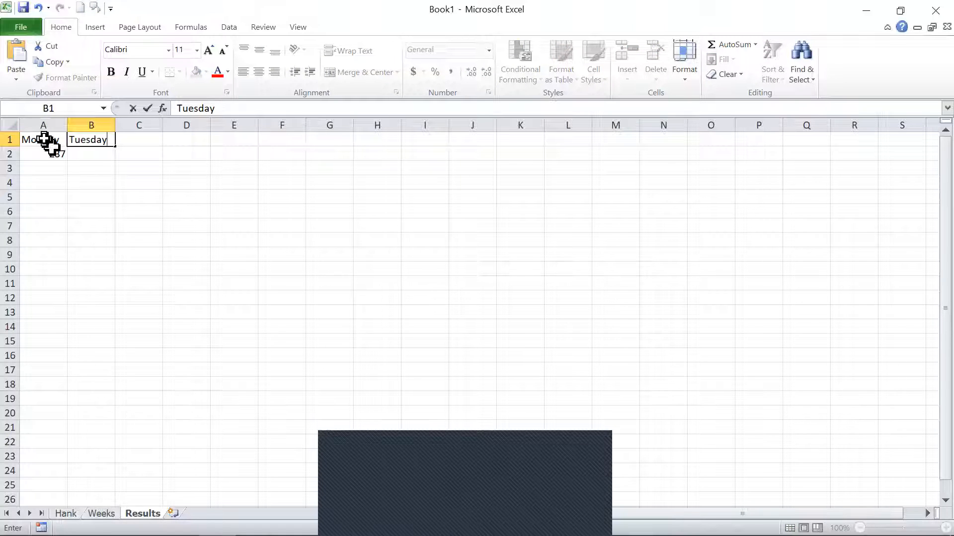
key("Tab")
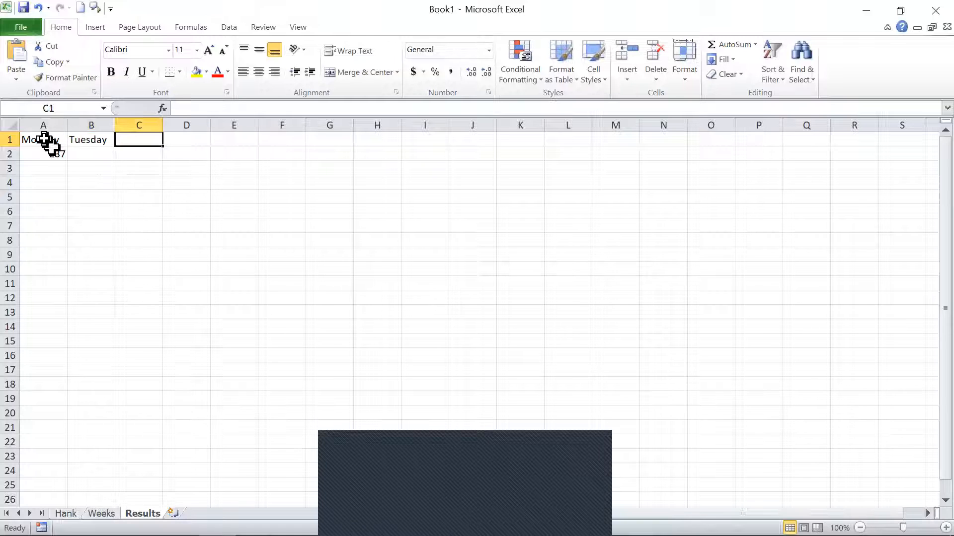
AutoFill the weekday series from cells A1:B1 across row 1 through cell Q1.
key("Left")
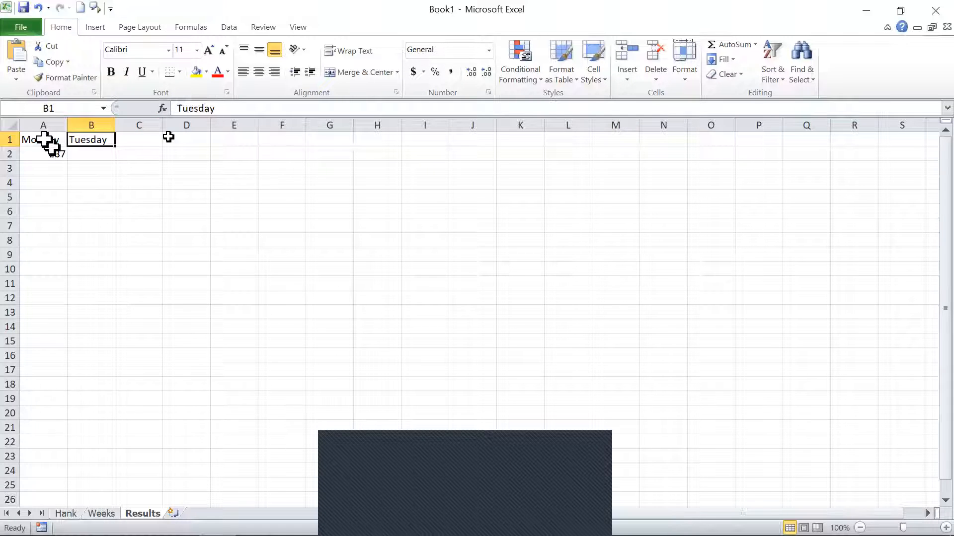
left_click(25, 140)
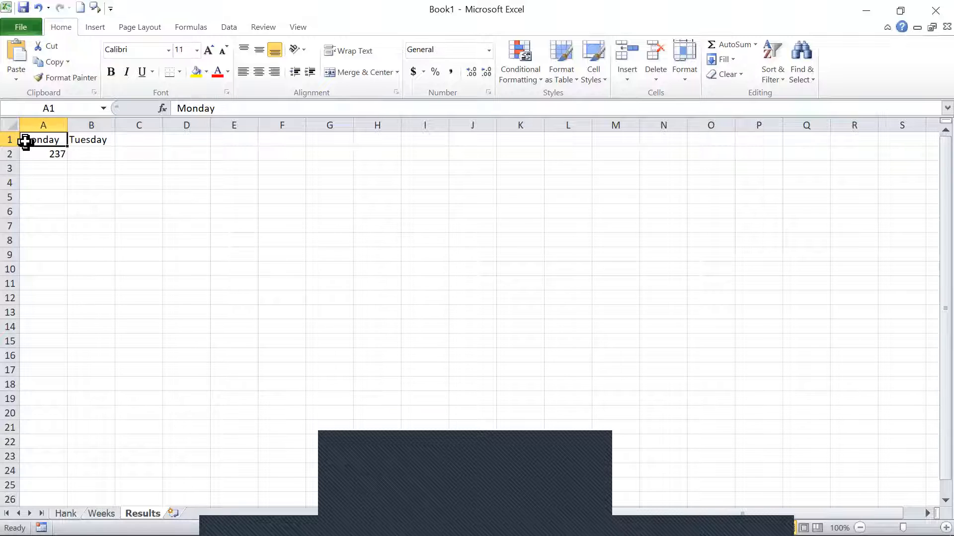
key("shift+Right")
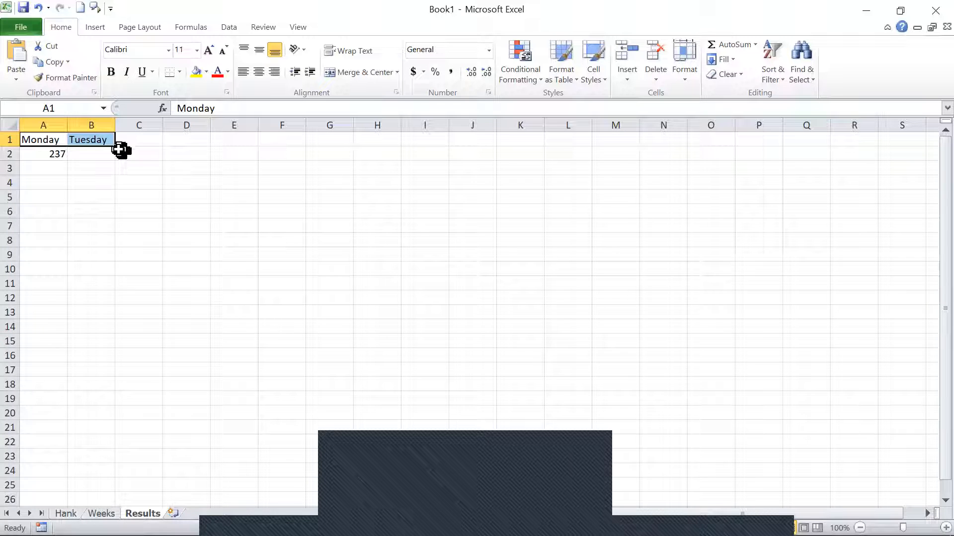
left_click_drag(114, 145, 812, 178)
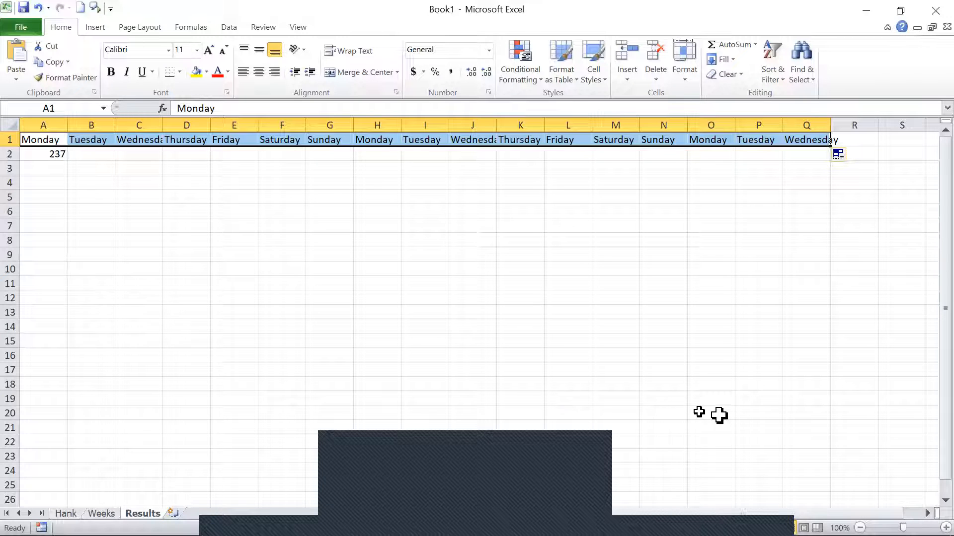
Enter 2 in cell B2 and 4 in cell C2.
left_click(88, 152)
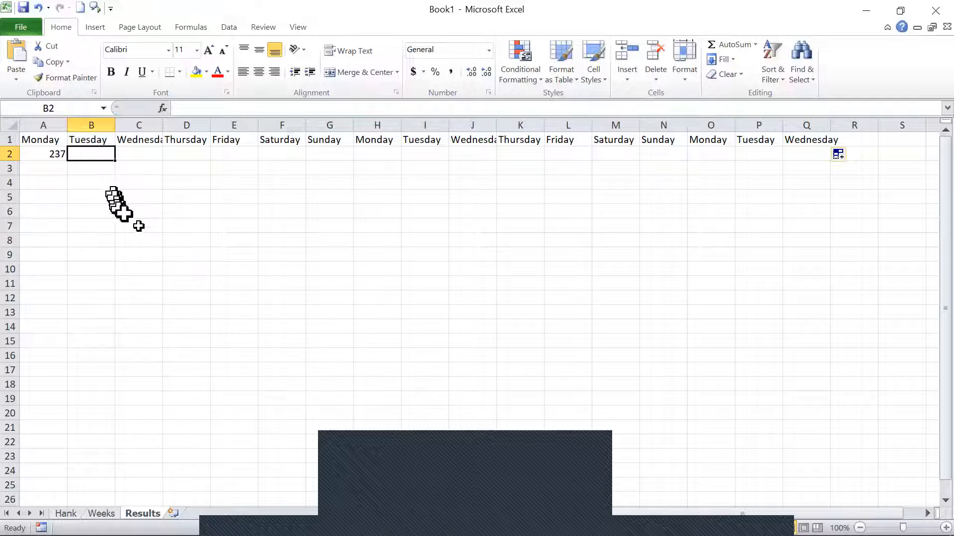
type("2")
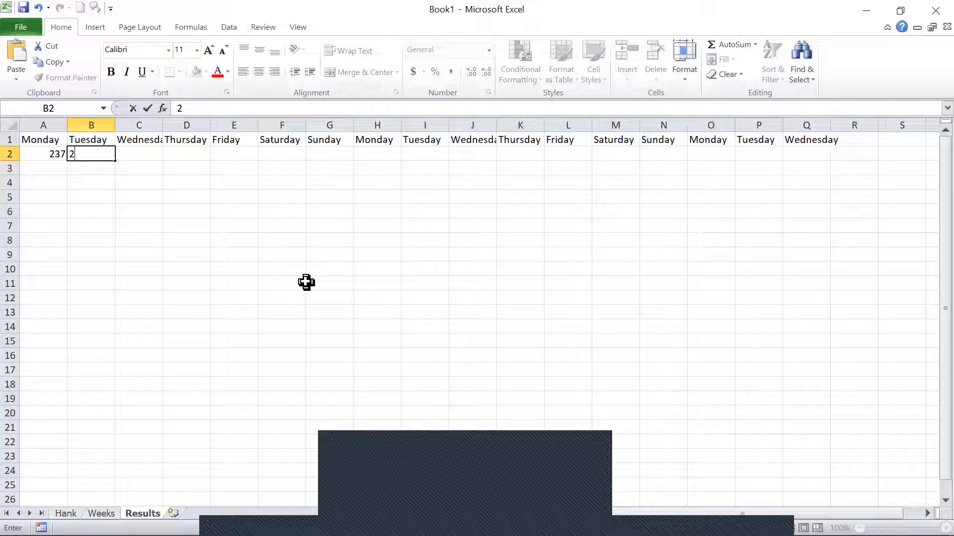
left_click(153, 156)
type("4")
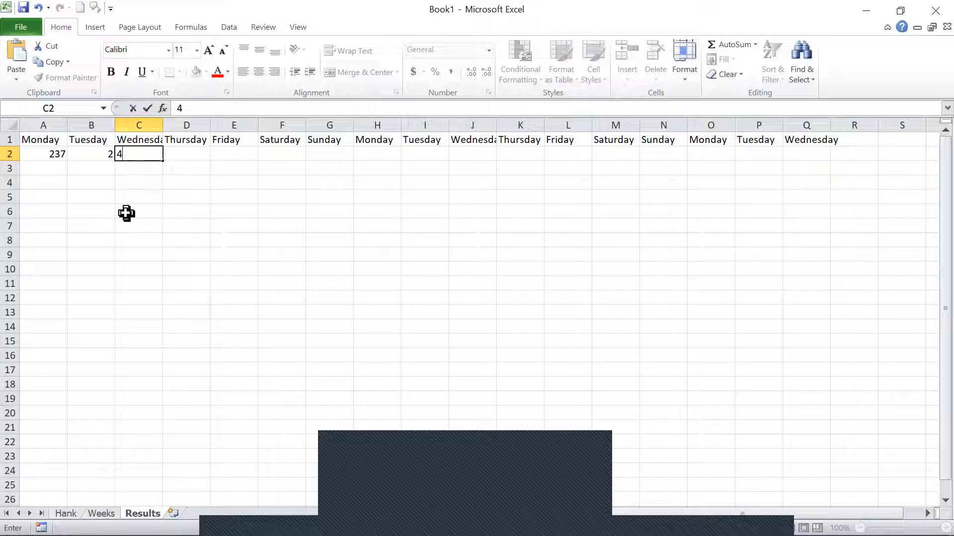
key("ctrl+Return")
Enter 4 in cell B3 and 6 in cell B4.
key("Left")
key("Down")
type("4")
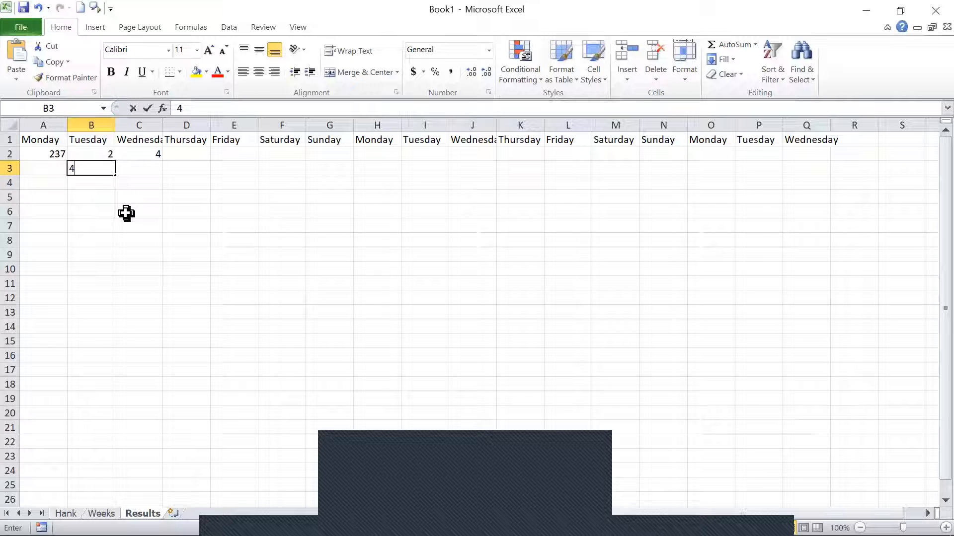
key("Return")
type("6")
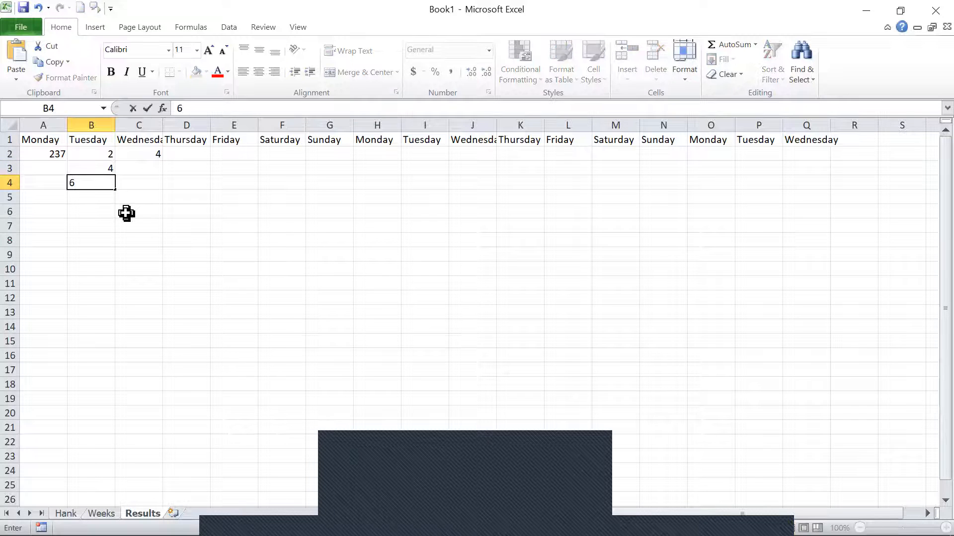
key("Up")
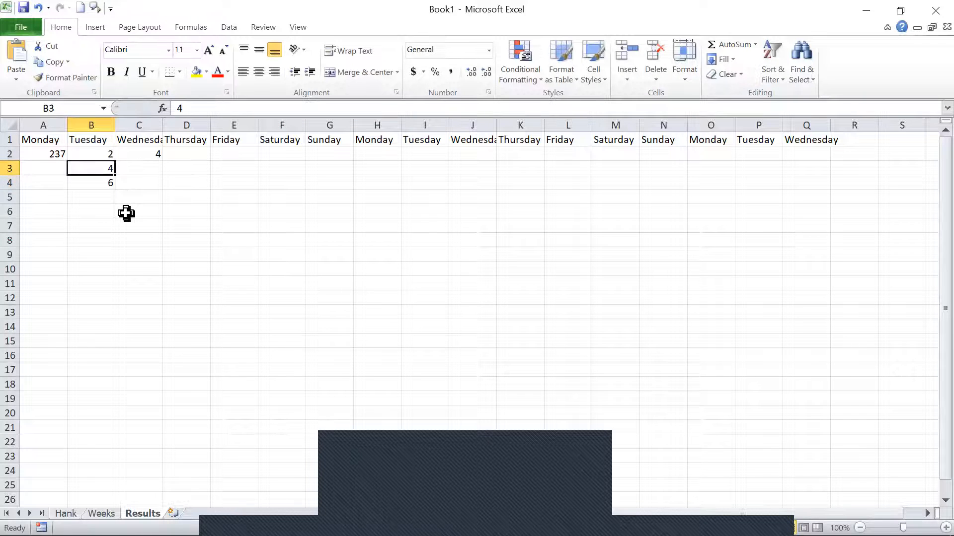
Move the values in cells B2:B3 to cells C10:C11.
key("Up")
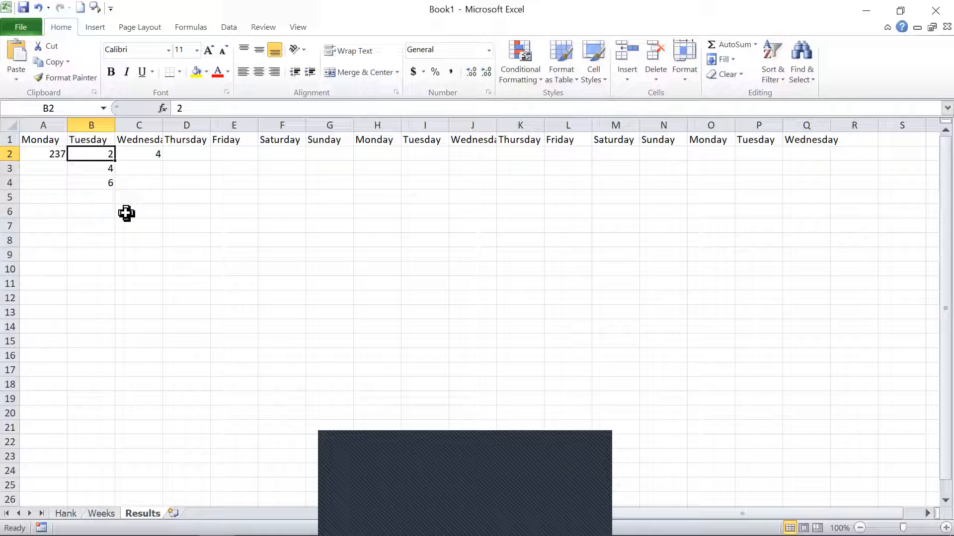
key("shift+Down")
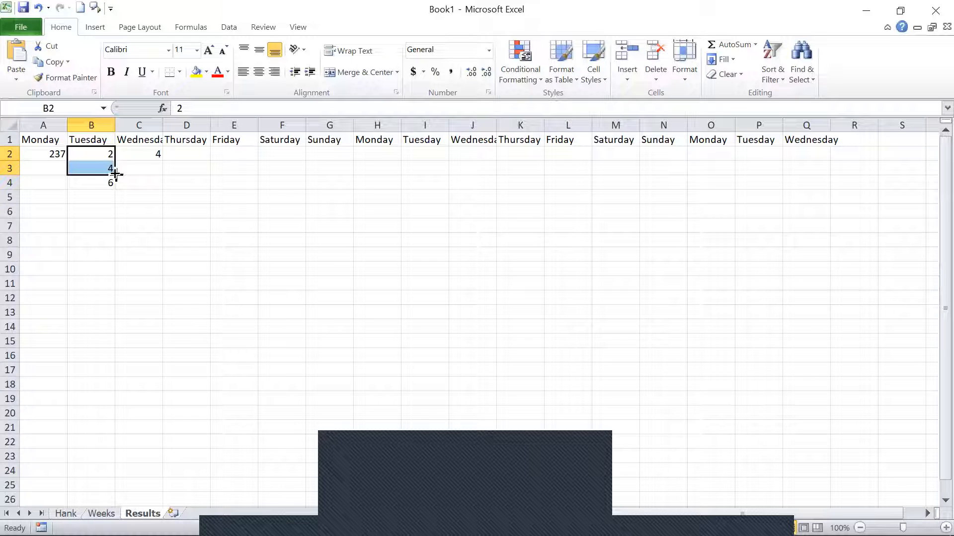
left_click_drag(118, 184, 162, 294)
Enter 2 in cell B2 and 4 in cell B3 again, and move the value in cell B4 to cell C8.
left_click(93, 153)
type("2")
key("Return")
type("4")
key("Return")
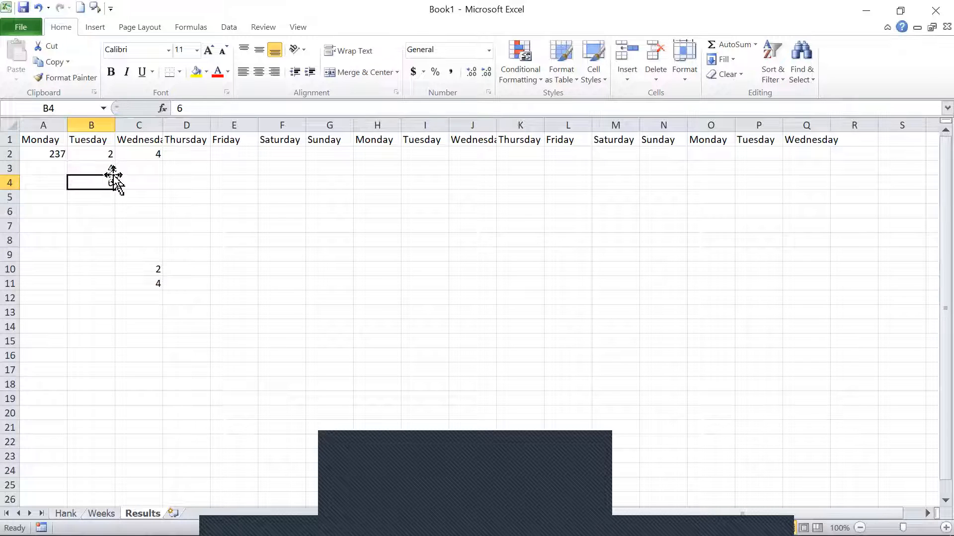
left_click_drag(113, 175, 122, 241)
Move the values in cells B2:B3 down to cells B19:B20.
left_click(91, 153)
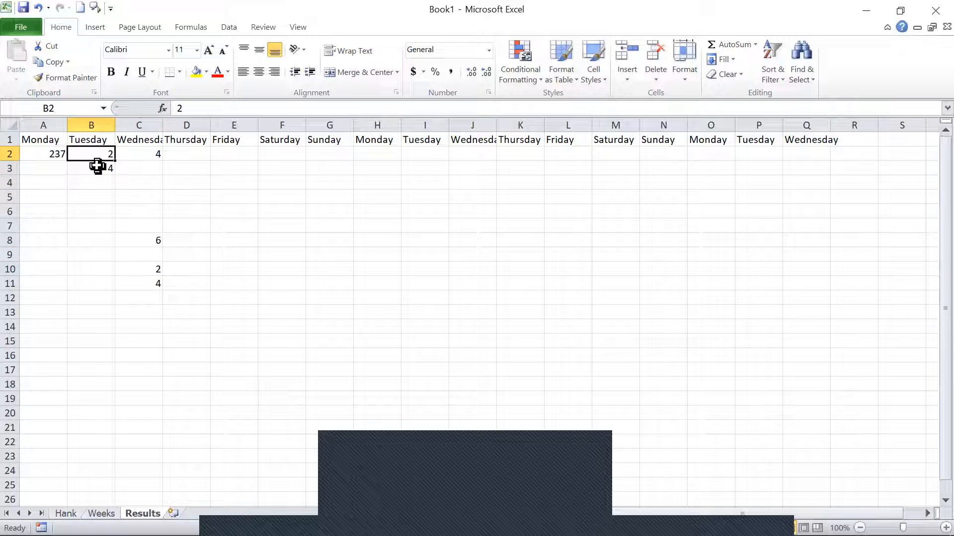
left_click(97, 167, "shift")
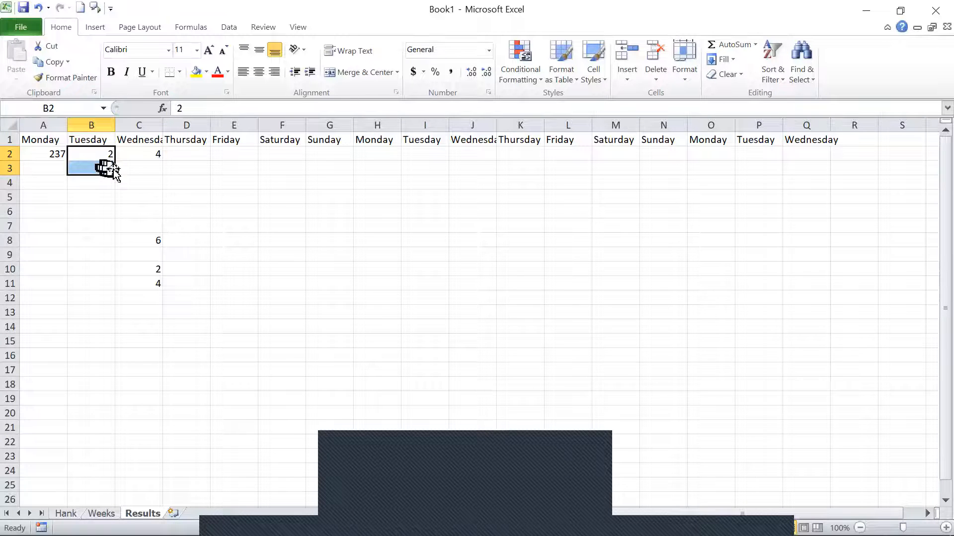
left_click(111, 169)
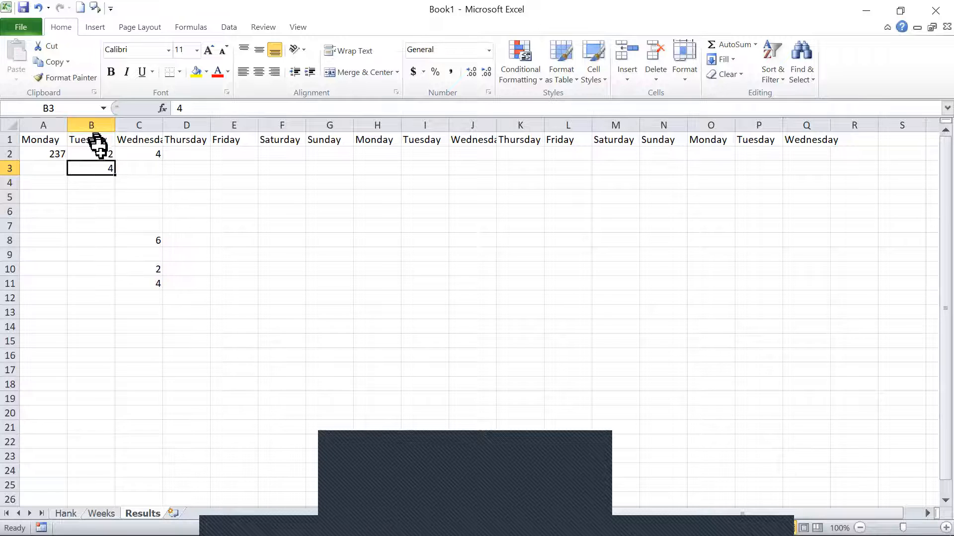
left_click(102, 155)
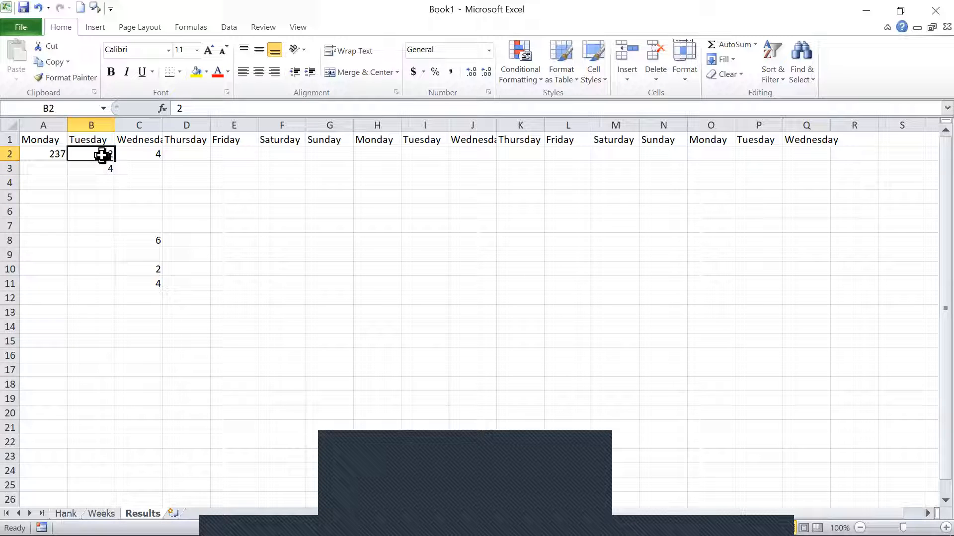
key("shift+Down")
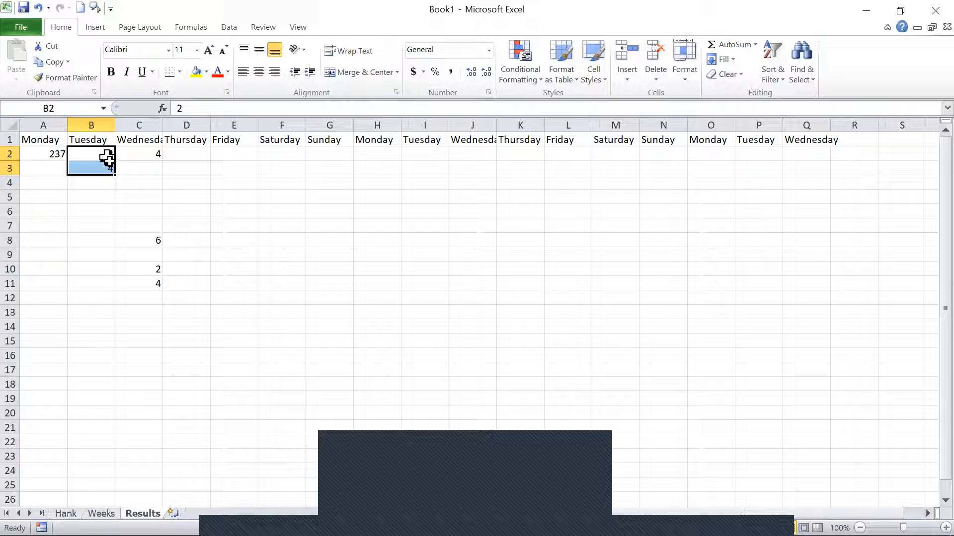
mouse_move(112, 175)
left_mouse_down()
mouse_move(113, 186)
mouse_move(106, 171)
left_mouse_up()
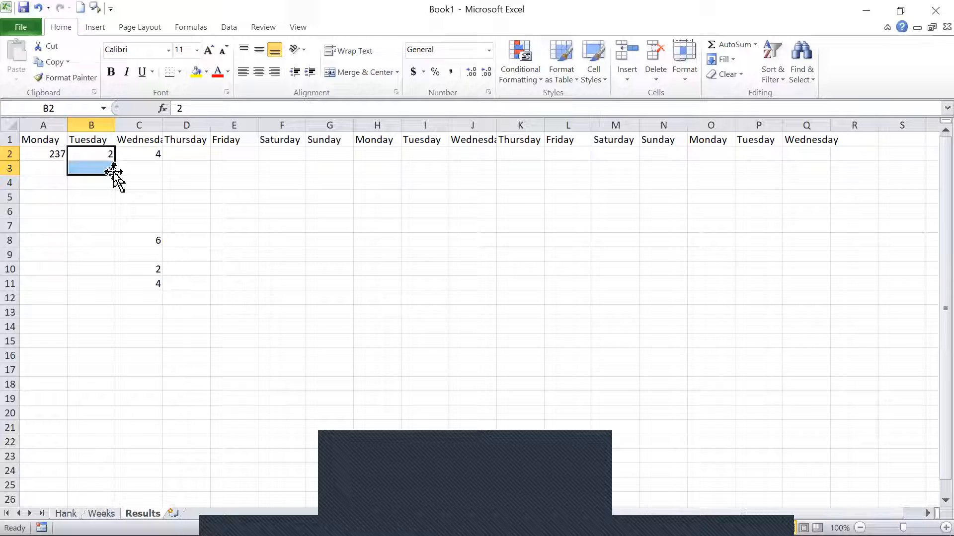
left_click_drag(115, 174, 93, 408)
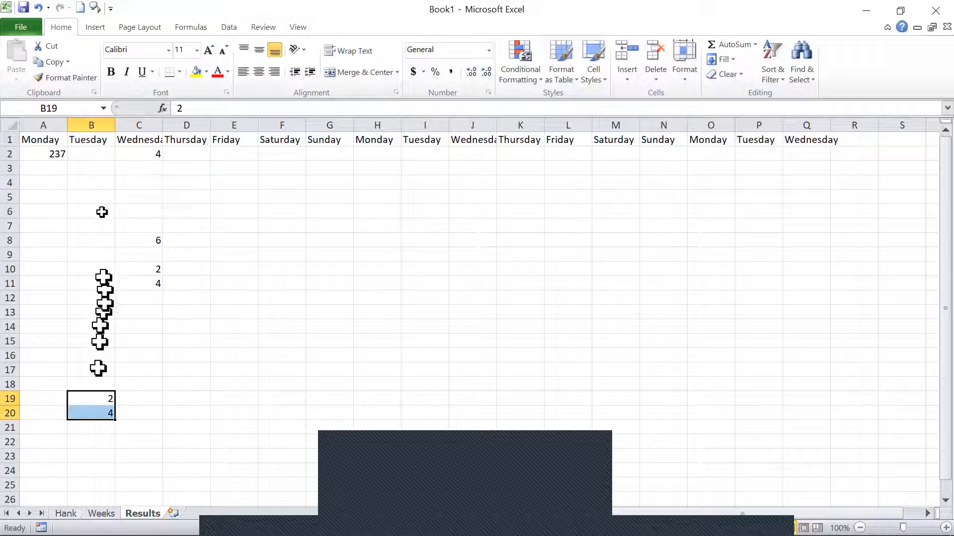
Re-enter 2 in cell B2 and 4 in cell B3, removing the stray backticks from the entry in B2.
left_click(90, 152)
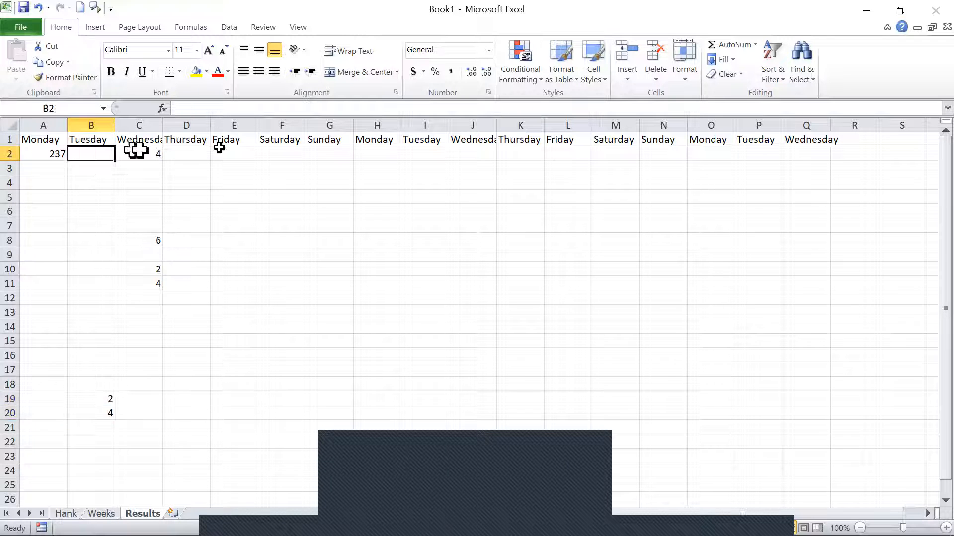
type("2``")
key("Return")
type("4")
key("Return")
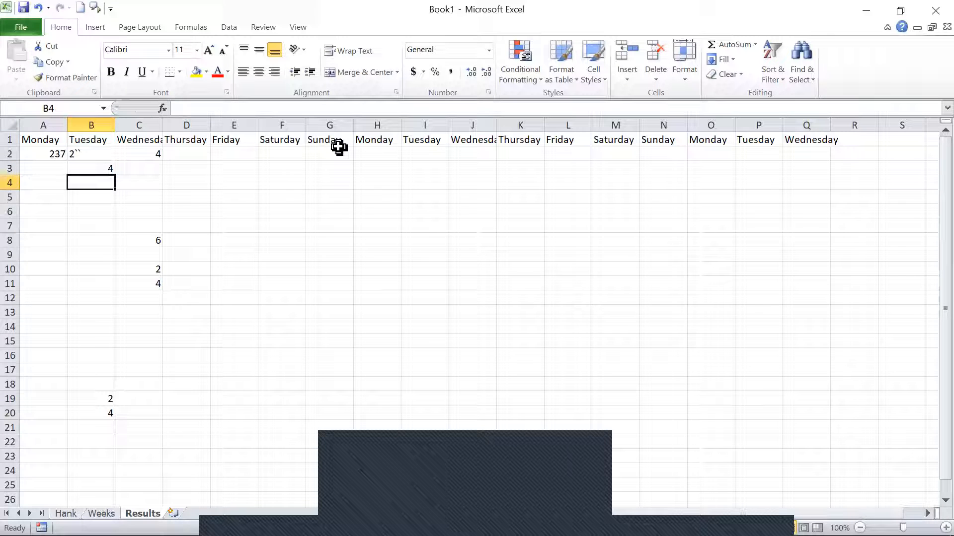
key("Up")
AutoFill the number series from cells B2:B3 down column B through cell B20.
key("Up")
key("F2")
key("BackSpace")
key("BackSpace")
key("Return")
key("Return")
key("Up")
key("Up")
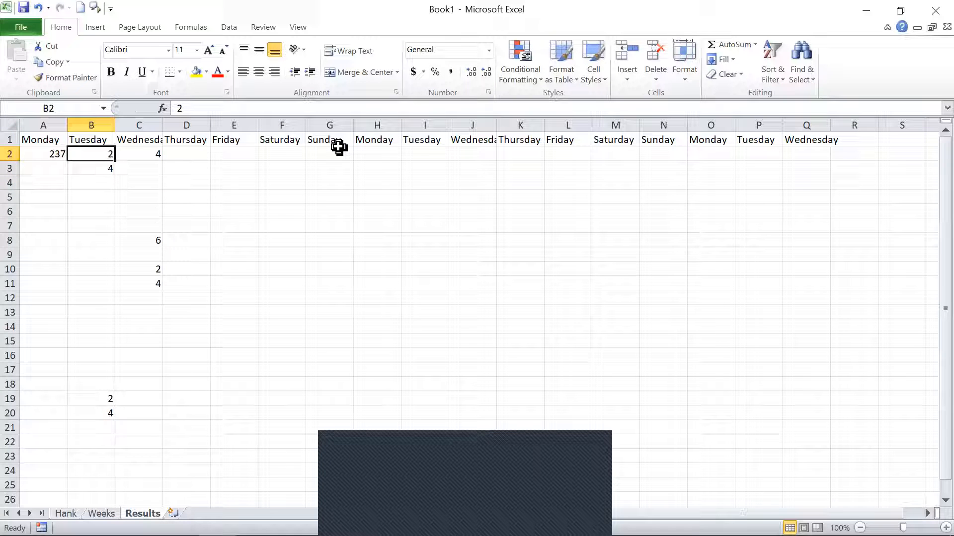
key("shift+Down")
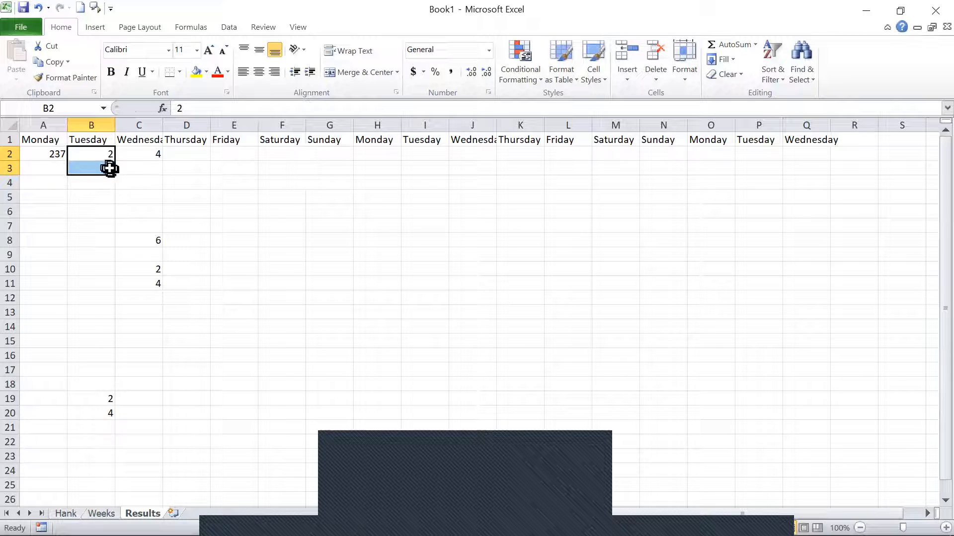
left_click_drag(116, 177, 112, 420)
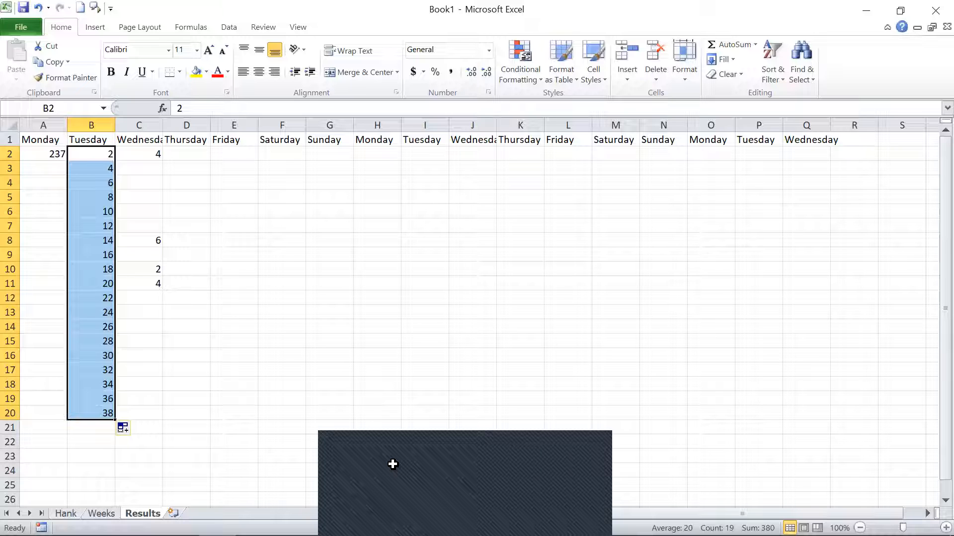
left_click(397, 257)
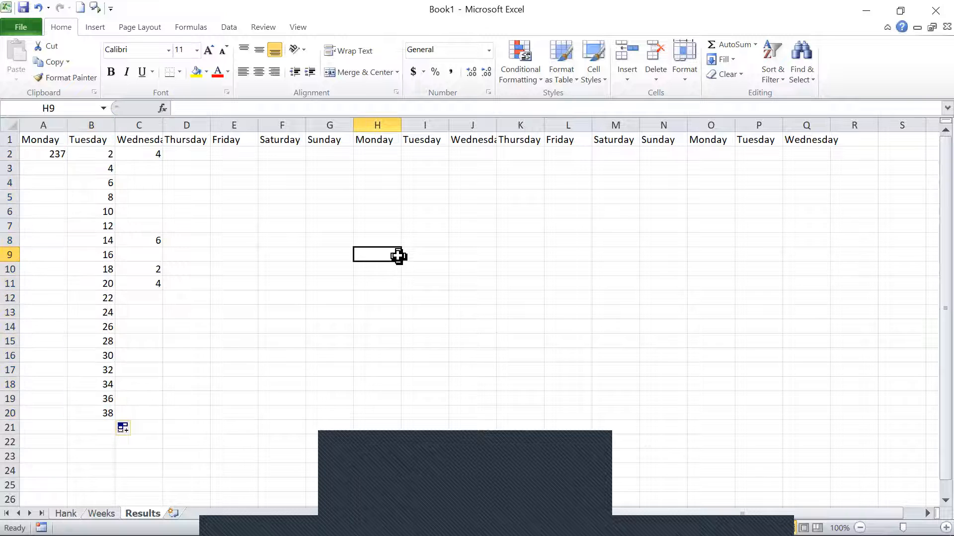